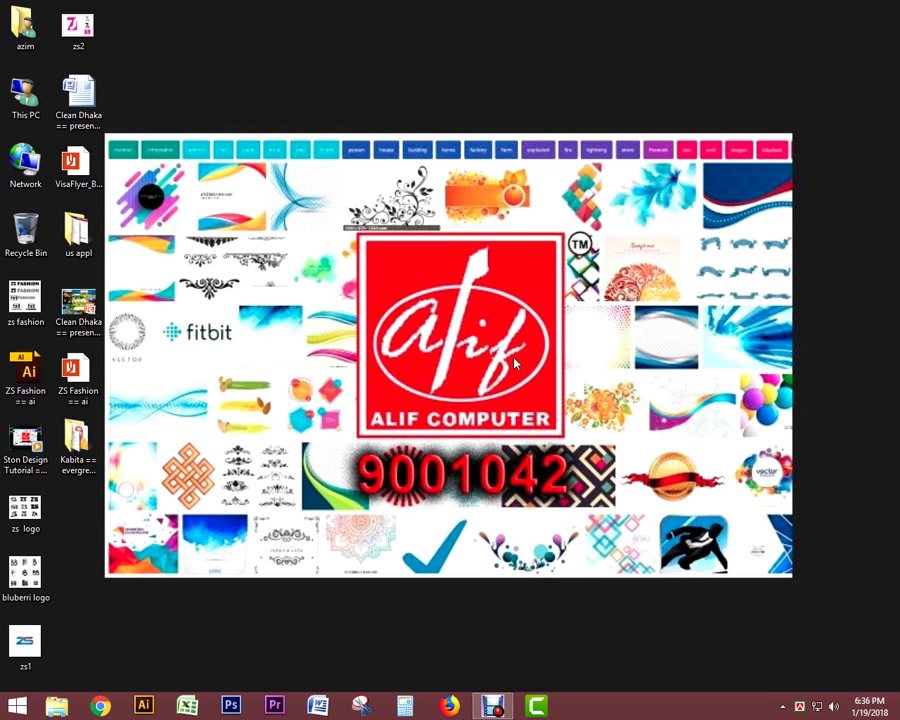
- Launch Microsoft Word from the taskbar to get a blank Document1
{"action": "left_click", "coordinate": [322, 708]}
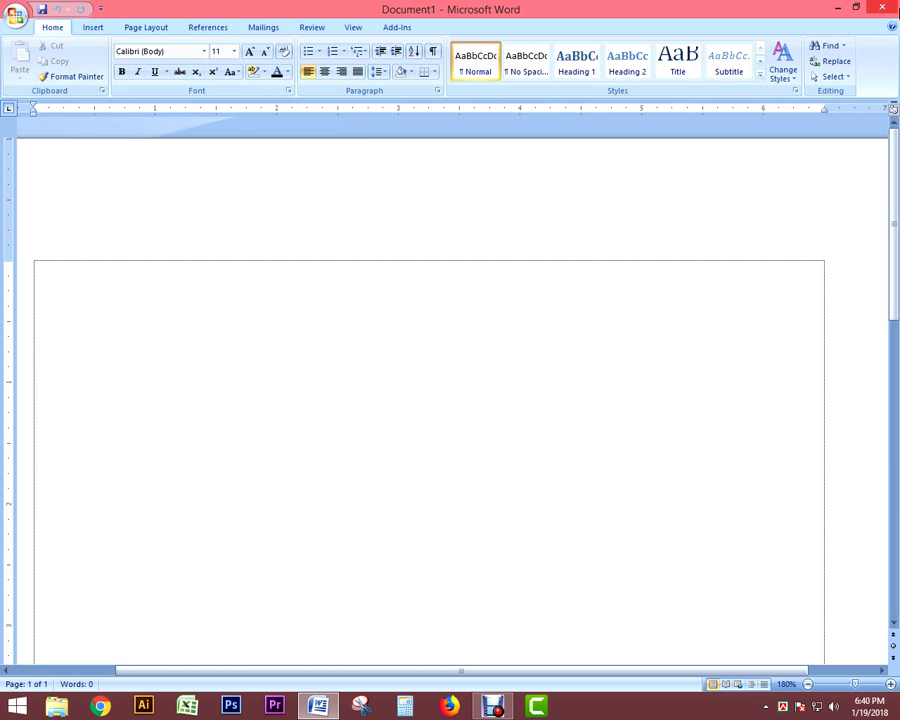
- Type the header lines 'For Alif Student 2018', 'Alif Computer Training Center', the centre's address and phone line
{"action": "type", "text": "For "}
{"action": "type", "text": "Alif Student 2018"}
{"action": "key", "text": "Return"}
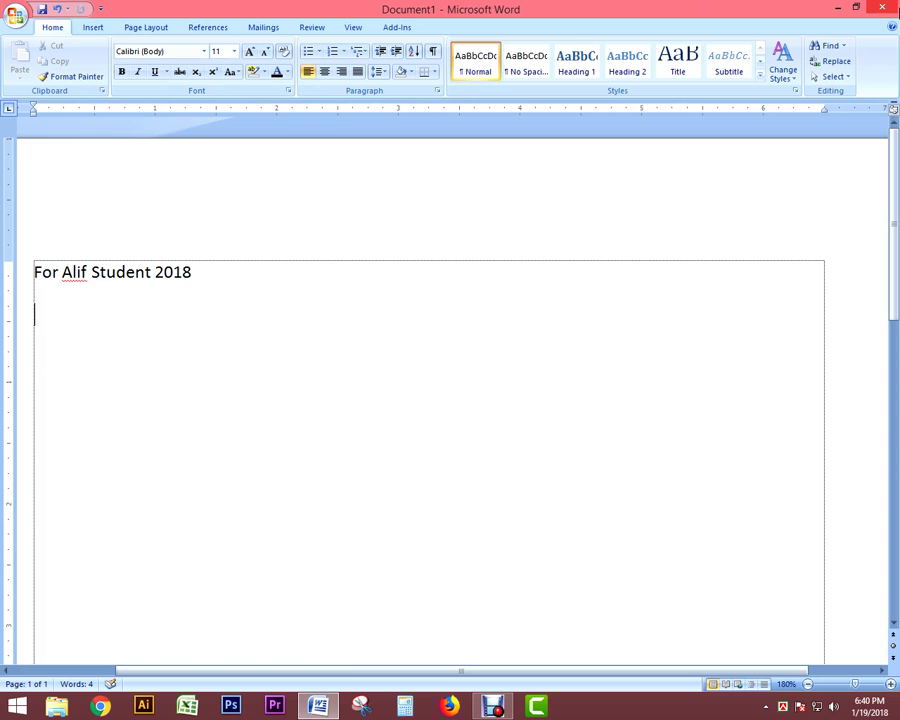
{"action": "type", "text": "Alif Computer T"}
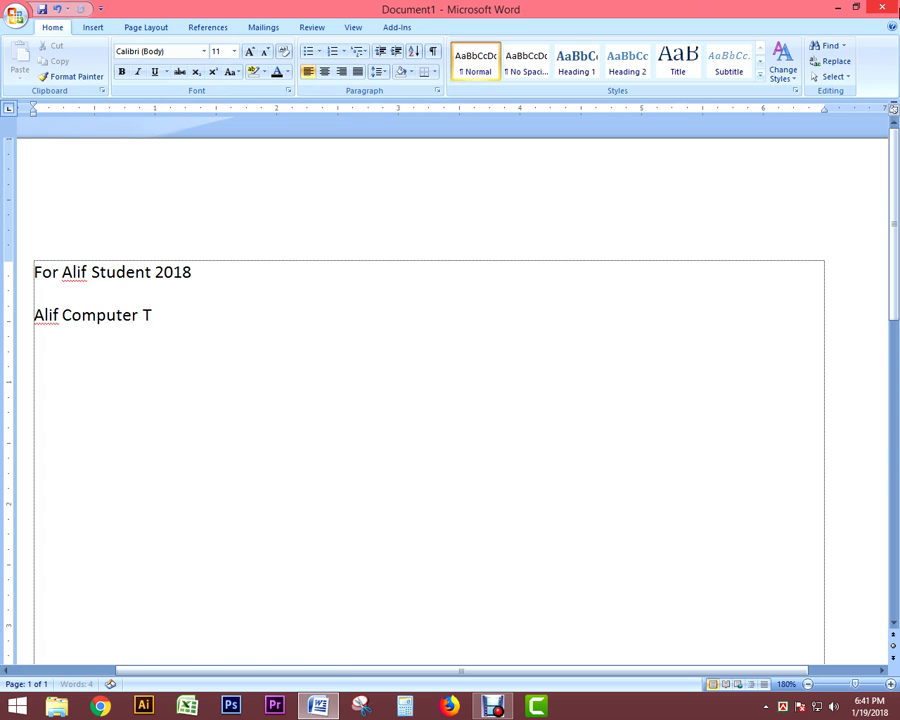
{"action": "type", "text": "raining Center"}
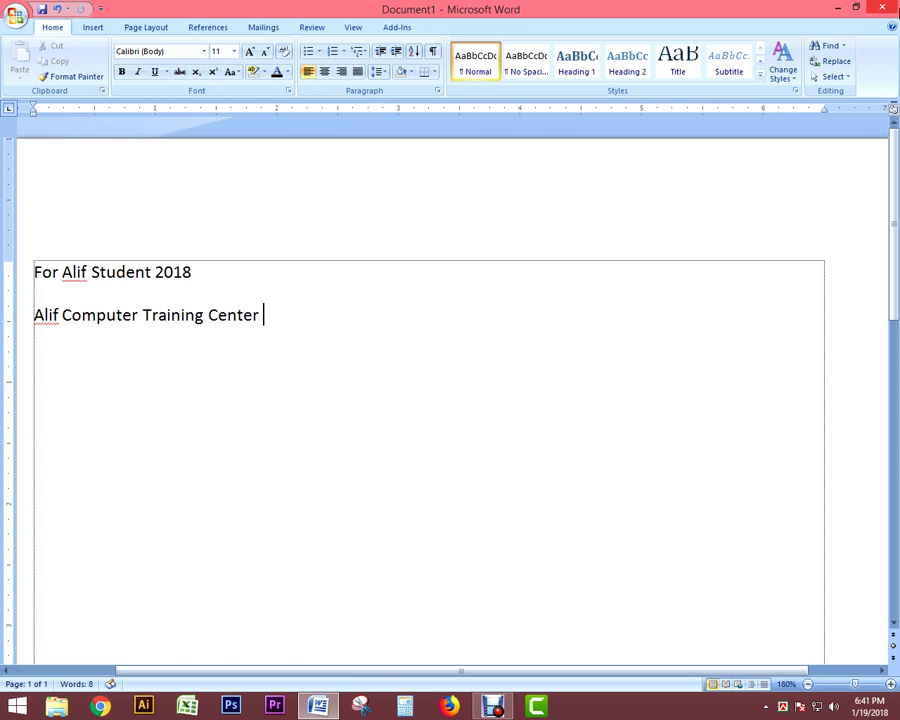
{"action": "key", "text": "Return"}
{"action": "type", "text": "339-340 Mukt"}
{"action": "key", "text": "BackSpace"}
{"action": "type", "text": "ktobangla Shoppin gc"}
{"action": "key", "text": "BackSpace"}
{"action": "key", "text": "BackSpace"}
{"action": "key", "text": "BackSpace"}
{"action": "type", "text": "g Complex, Mirpur-1"}
{"action": "key", "text": "BackSpace"}
{"action": "type", "text": ", Dhaka-12165"}
{"action": "key", "text": "BackSpace"}
{"action": "type", "text": "."}
{"action": "key", "text": "Return"}
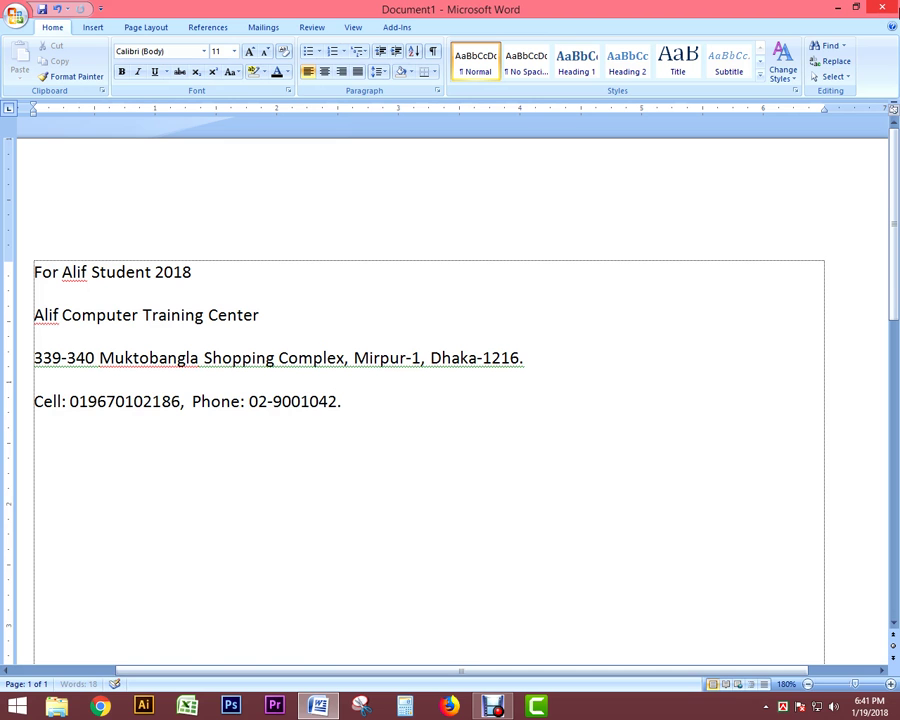
{"action": "key", "text": "Return"}
{"action": "key", "text": "Return"}
- Add the headings 'Our Course Schedule' and 'With Course Fees', then start the list with '1.'
{"action": "type", "text": "Our Course Sche"}
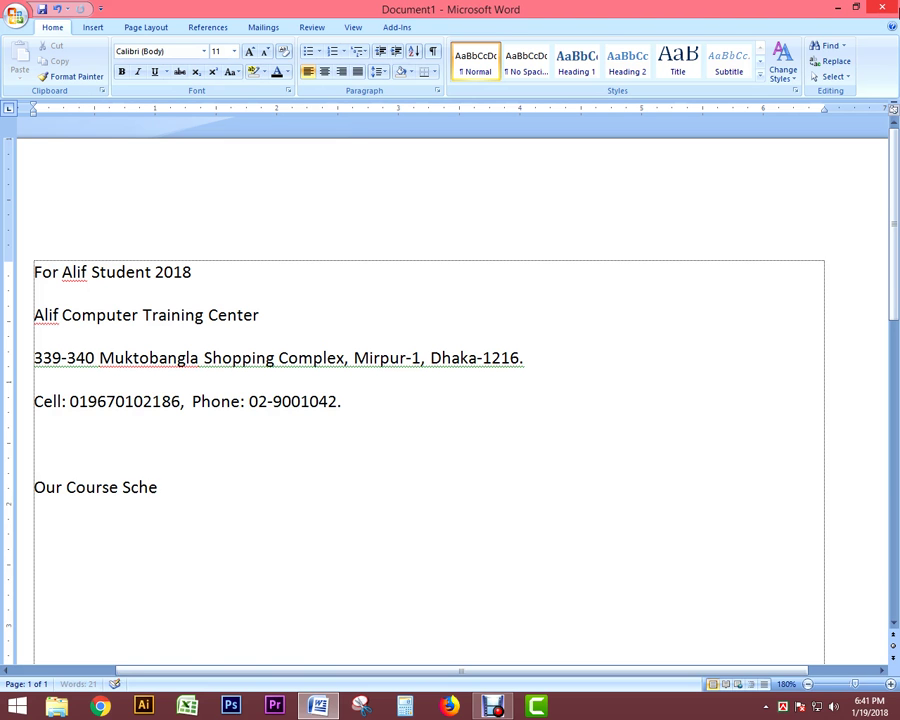
{"action": "type", "text": "dule"}
{"action": "key", "text": "Return"}
{"action": "key", "text": "Return"}
{"action": "type", "text": "with"}
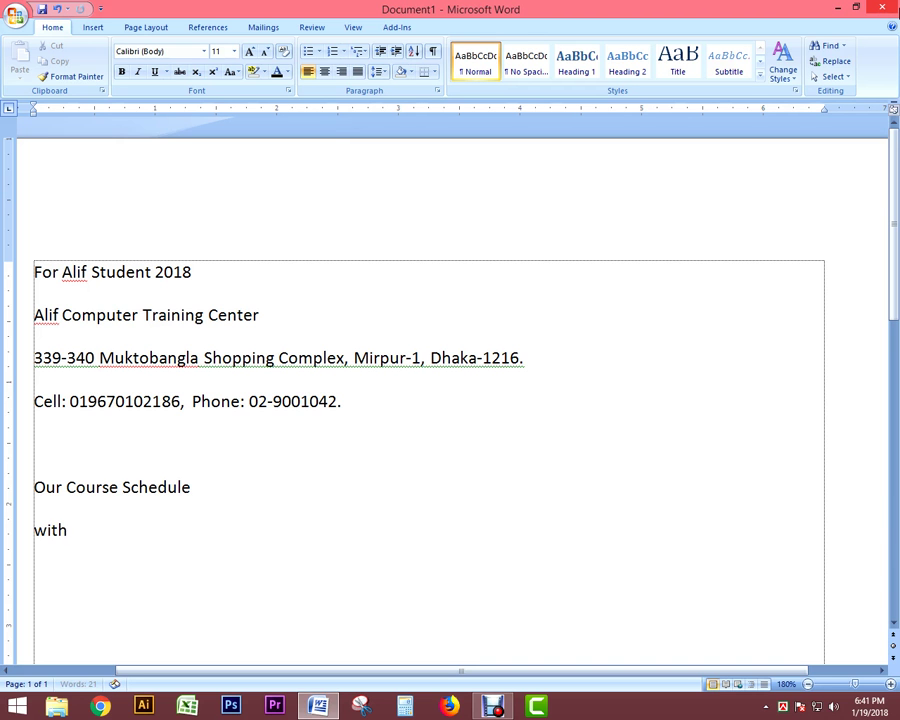
{"action": "key", "text": "BackSpace"}
{"action": "key", "text": "BackSpace"}
{"action": "key", "text": "BackSpace"}
{"action": "type", "text": "With Course Fees"}
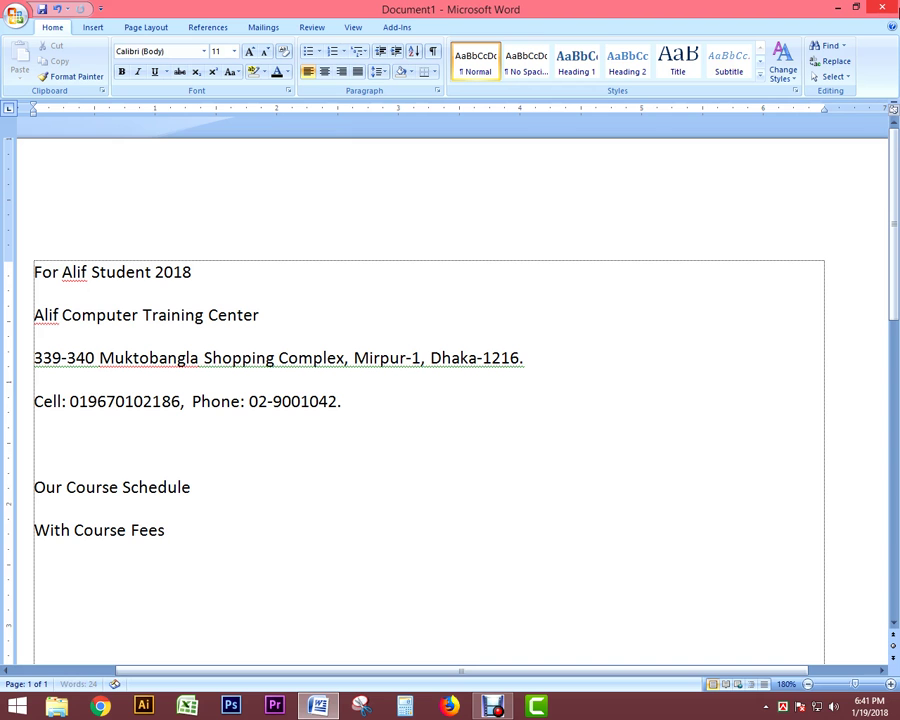
{"action": "key", "text": "Return"}
{"action": "key", "text": "Return"}
{"action": "type", "text": "1."}
{"action": "left_click_drag", "start_coordinate": [22, 272], "coordinate": [22, 432]}
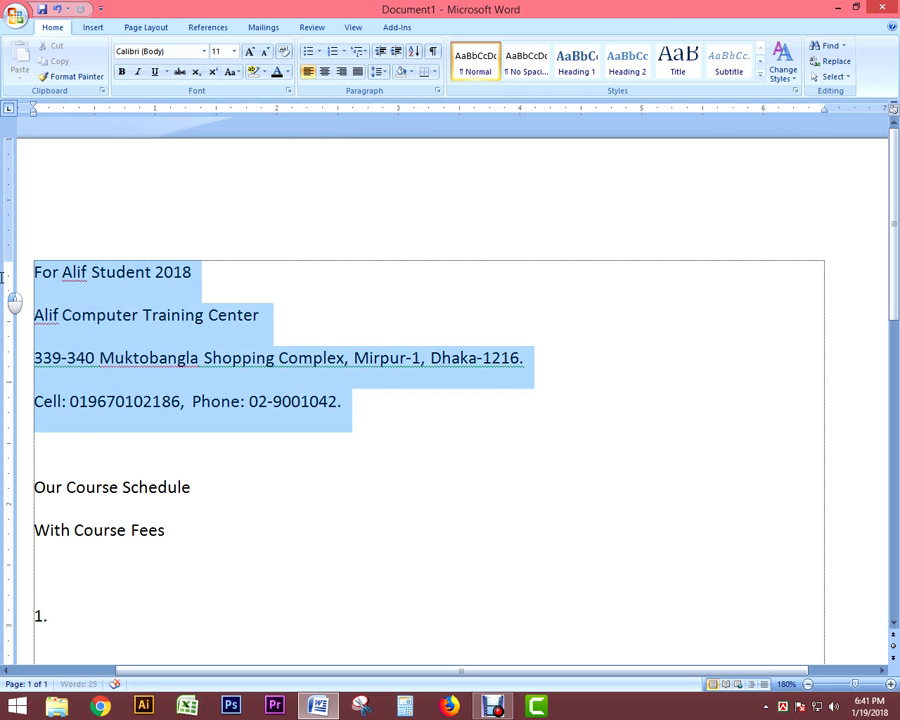
- After '1.', enter the first course 'Grahphic Design Basic [GDB-01] 5500/='
{"action": "left_click", "coordinate": [45, 444]}
{"action": "left_click_drag", "start_coordinate": [34, 487], "coordinate": [176, 512]}
{"action": "left_click", "coordinate": [170, 534]}
{"action": "left_click", "coordinate": [34, 564]}
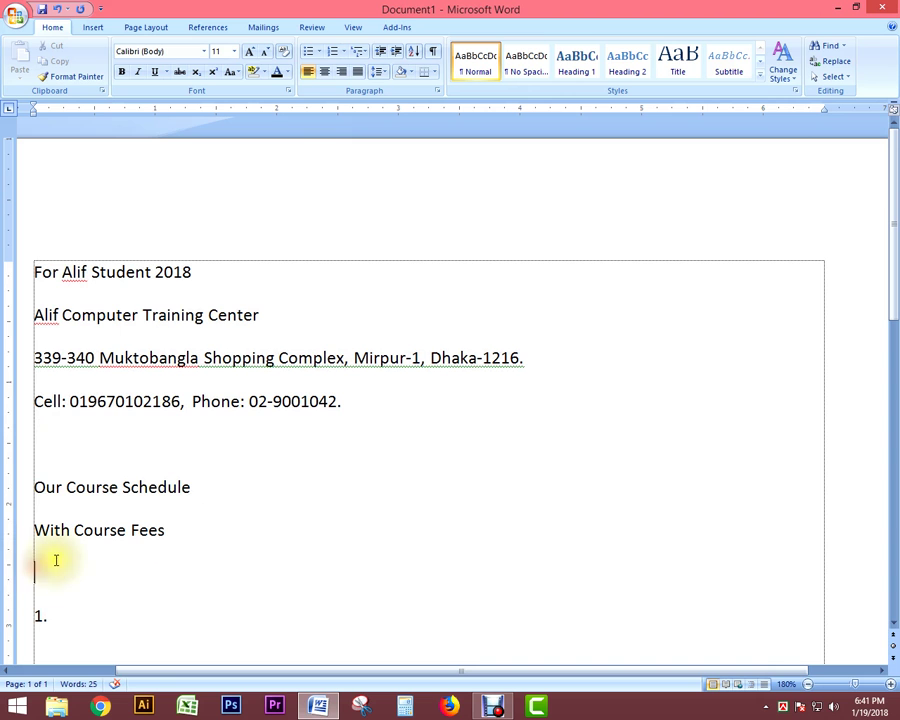
{"action": "key", "text": "Down"}
{"action": "key", "text": "Right"}
{"action": "key", "text": "Right"}
{"action": "type", "text": "Grahphic"}
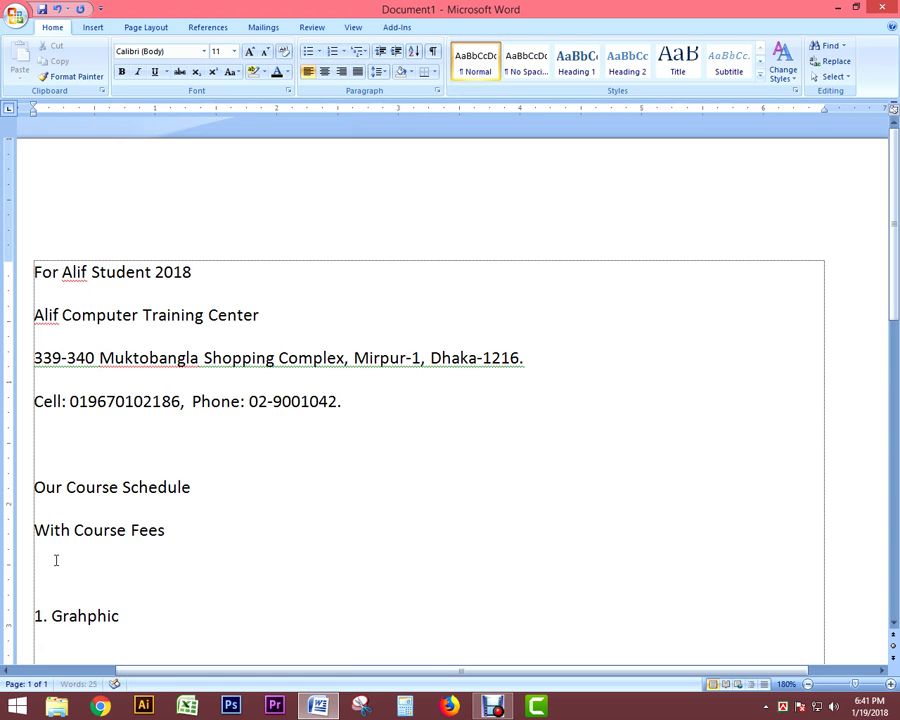
{"action": "type", "text": " Design Basic "}
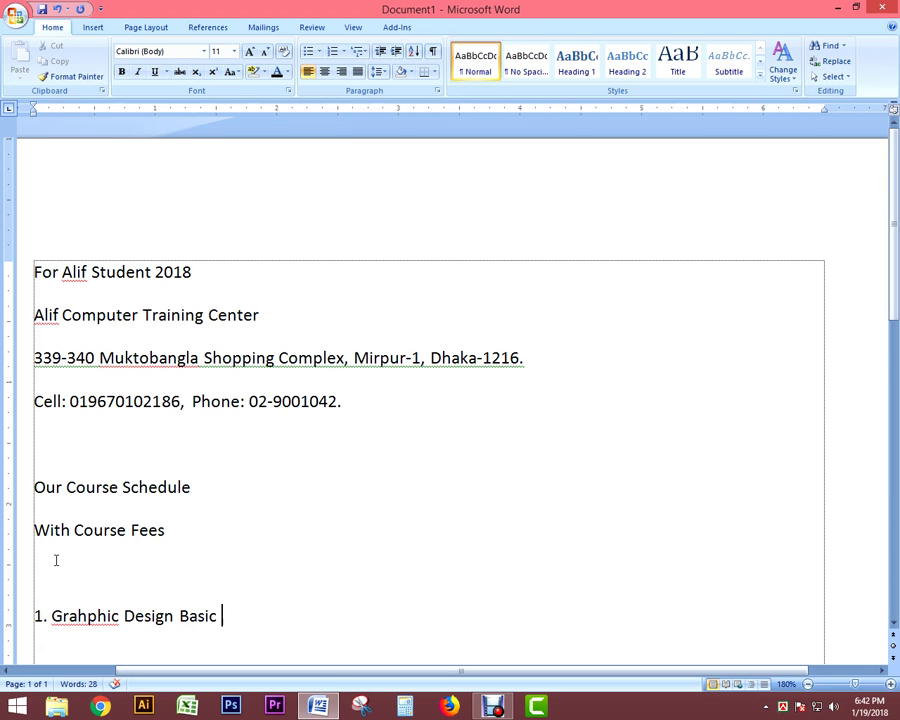
{"action": "type", "text": "["}
{"action": "type", "text": "GDB-"}
{"action": "type", "text": "01"}
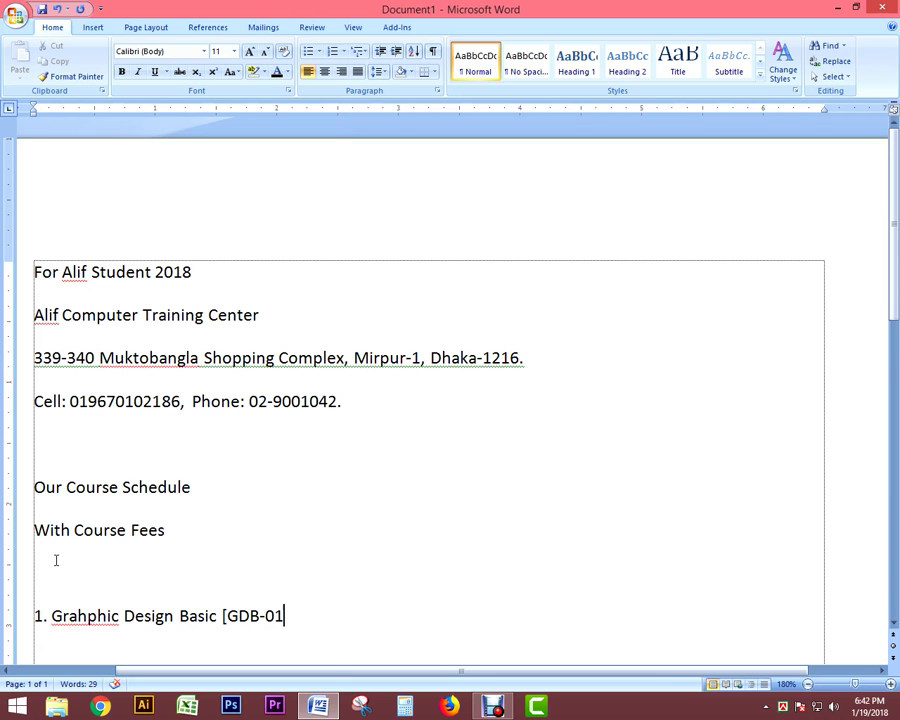
{"action": "type", "text": "]"}
{"action": "type", "text": " 5500/="}
{"action": "key", "text": "Return"}
- Add item 2 'Graphic Deisgn Professional [GDP-02] 15000' and begin item '3.'
{"action": "type", "text": "2. "}
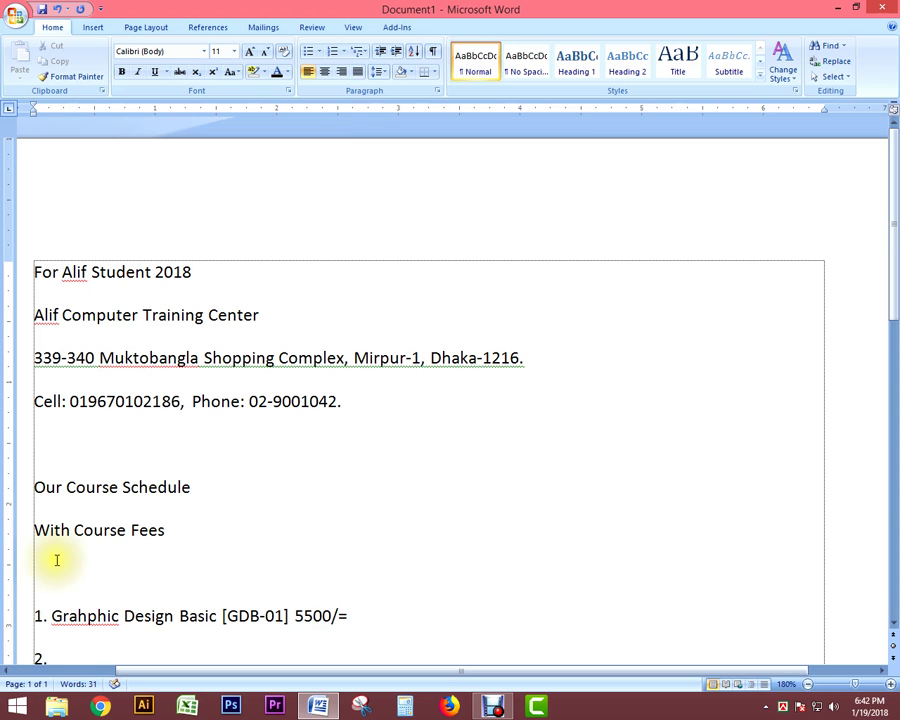
{"action": "type", "text": "Graphi8c"}
{"action": "key", "text": "BackSpace"}
{"action": "key", "text": "BackSpace"}
{"action": "type", "text": "c Deisgn"}
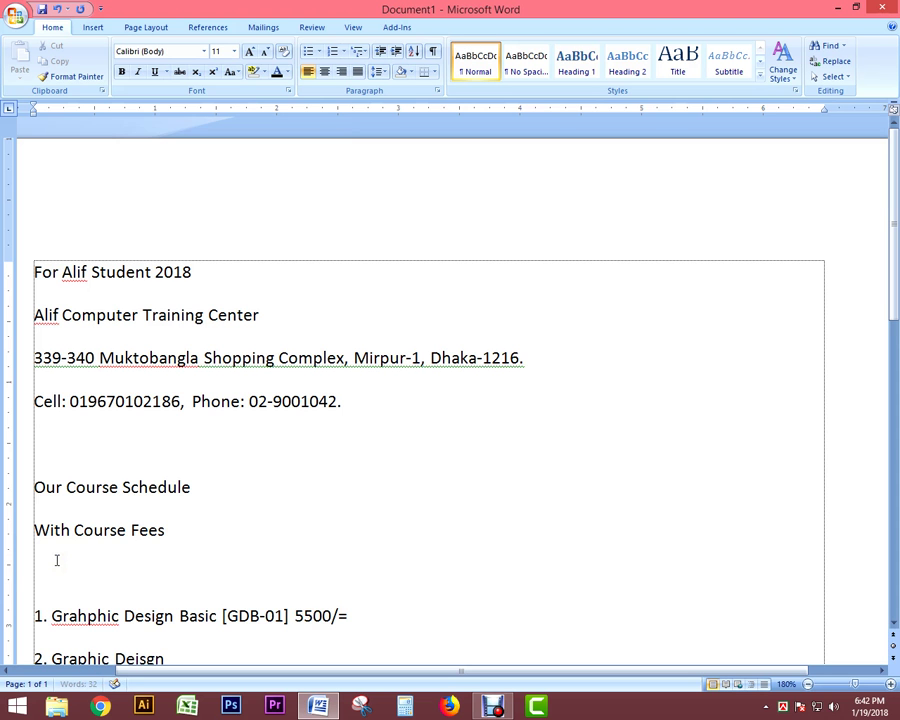
{"action": "type", "text": " Professional "}
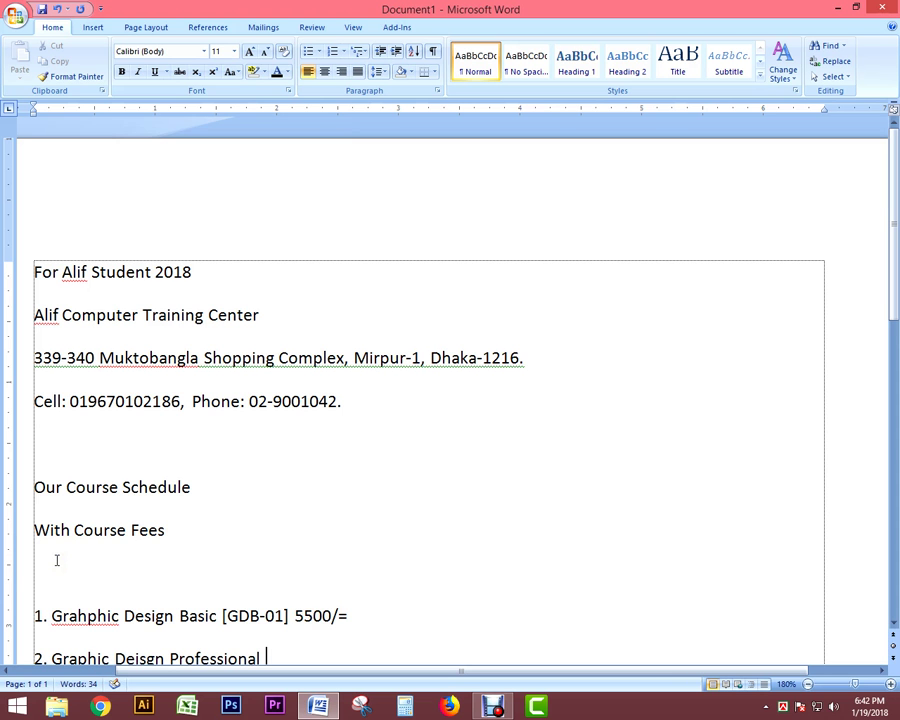
{"action": "type", "text": "g"}
{"action": "type", "text": "dp"}
{"action": "key", "text": "BackSpace"}
{"action": "key", "text": "BackSpace"}
{"action": "key", "text": "BackSpace"}
{"action": "type", "text": "GDP-"}
{"action": "scroll", "coordinate": [20, 480], "scroll_direction": "down", "scroll_amount": 3}
{"action": "type", "text": "02]"}
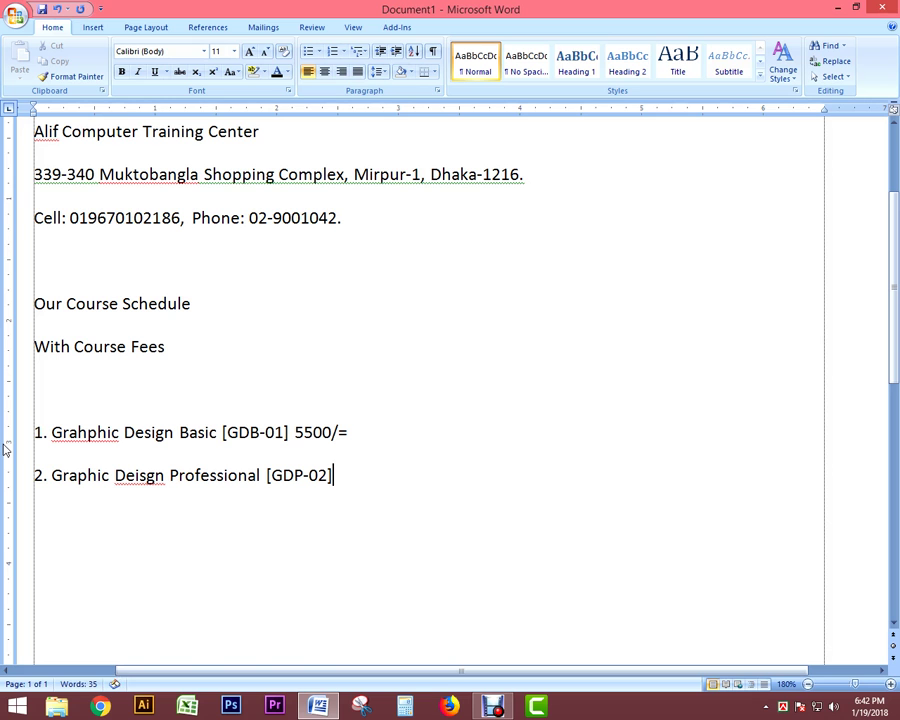
{"action": "type", "text": " 15000"}
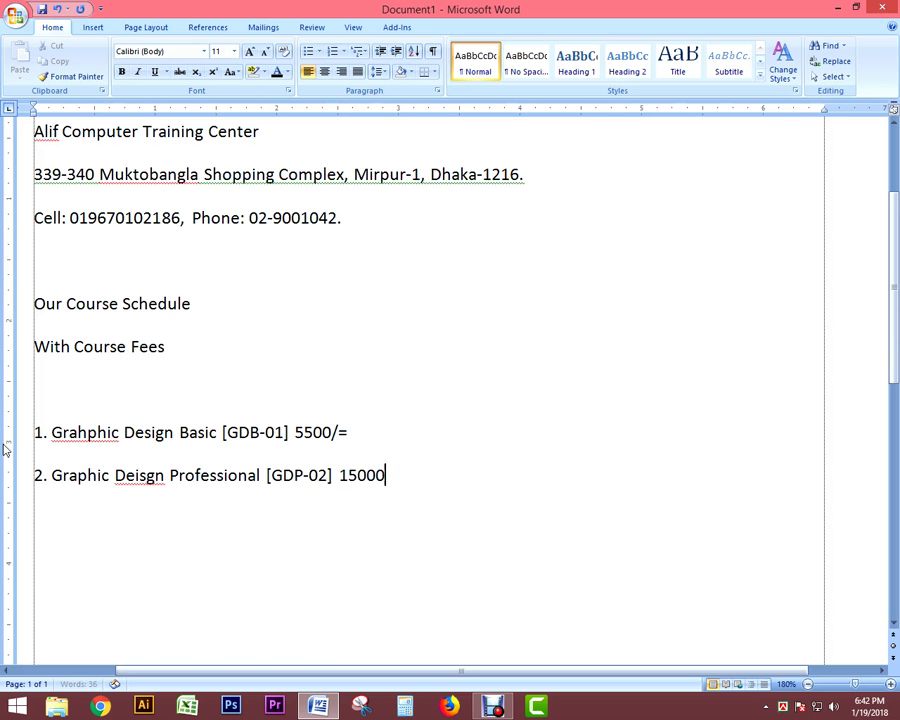
{"action": "key", "text": "Return"}
{"action": "type", "text": "3"}
{"action": "type", "text": "."}
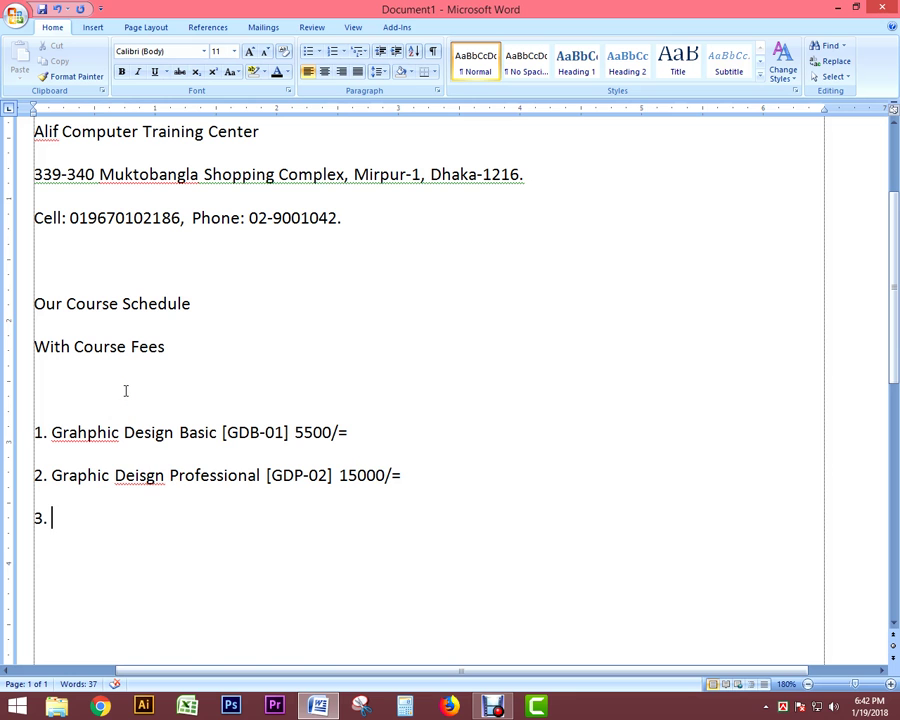
- Insert an 'i' into Deisgn and replace Grahphic with the spelling suggestion 'Graphic'
{"action": "left_click", "coordinate": [142, 476]}
{"action": "type", "text": "i"}
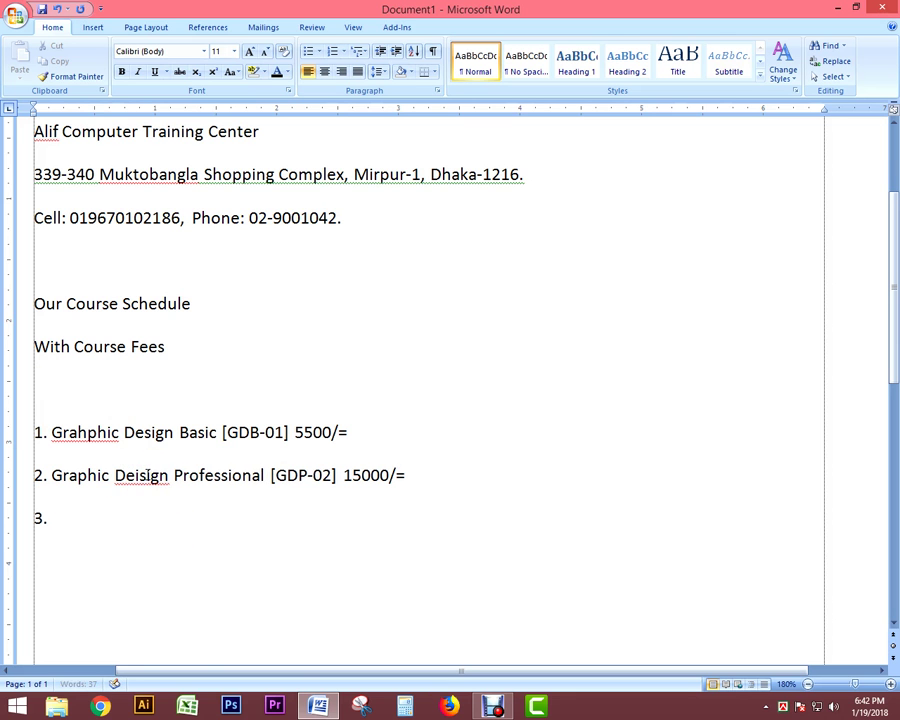
{"action": "right_click", "coordinate": [88, 432]}
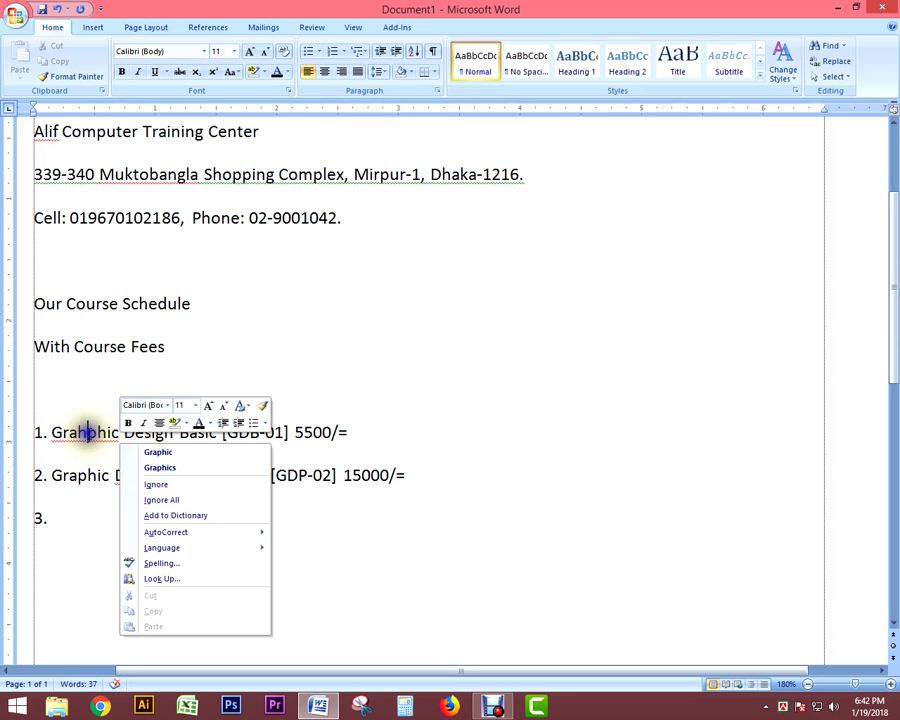
{"action": "left_click", "coordinate": [158, 452]}
{"action": "left_click", "coordinate": [76, 521]}
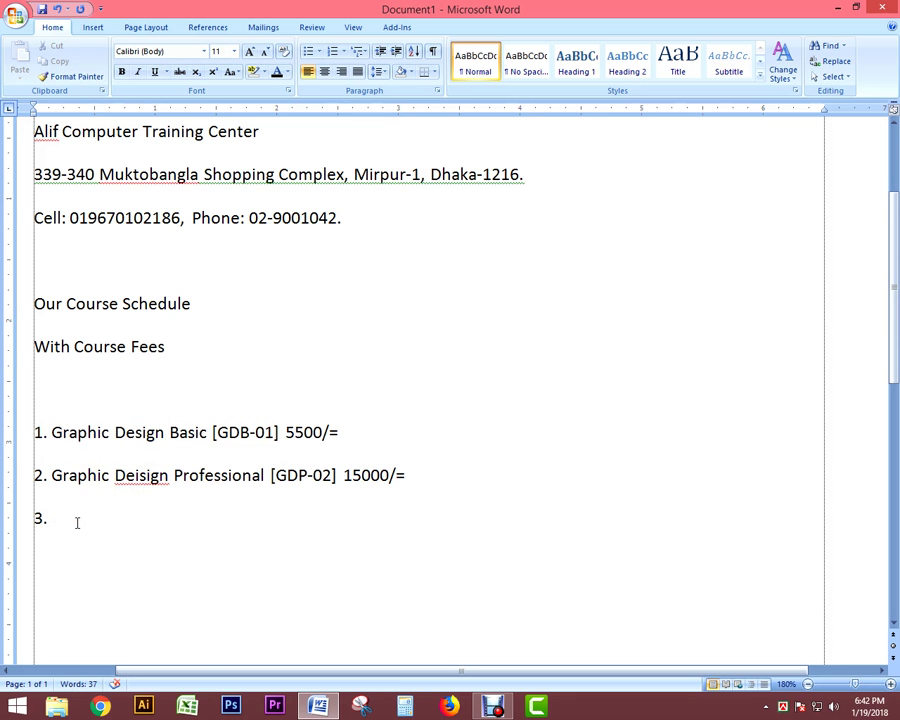
- Type item 3 Web Design [WDB-03] 8500, item 4 Web Design & Development [WDD-04] 15000, and start item 5
{"action": "type", "text": "Web D"}
{"action": "type", "text": "esign Ba"}
{"action": "type", "text": " [w"}
{"action": "key", "text": "BackSpace"}
{"action": "type", "text": "WDB-03"}
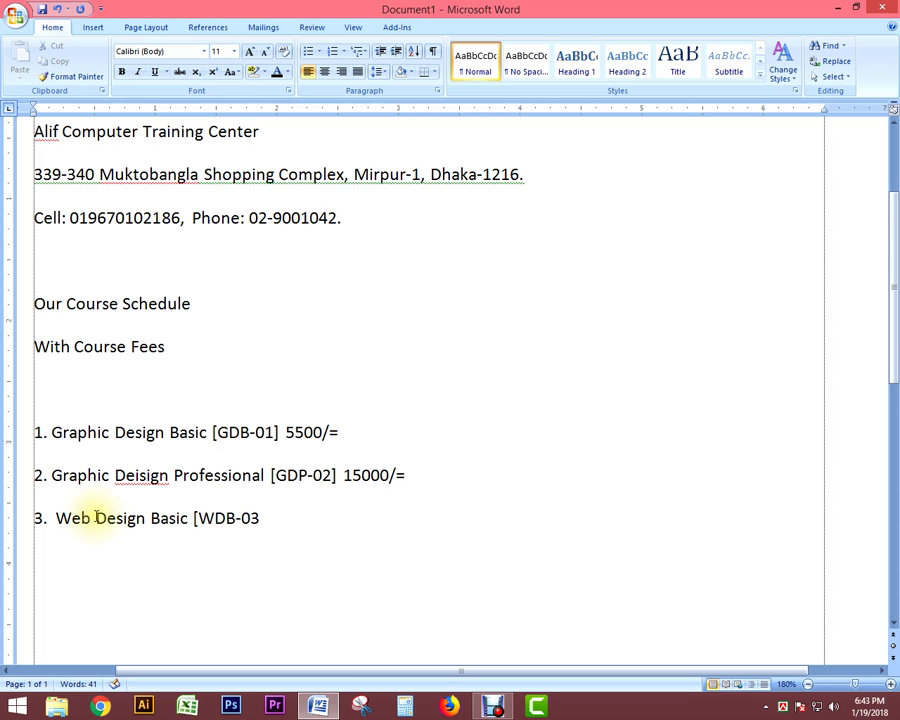
{"action": "type", "text": "]"}
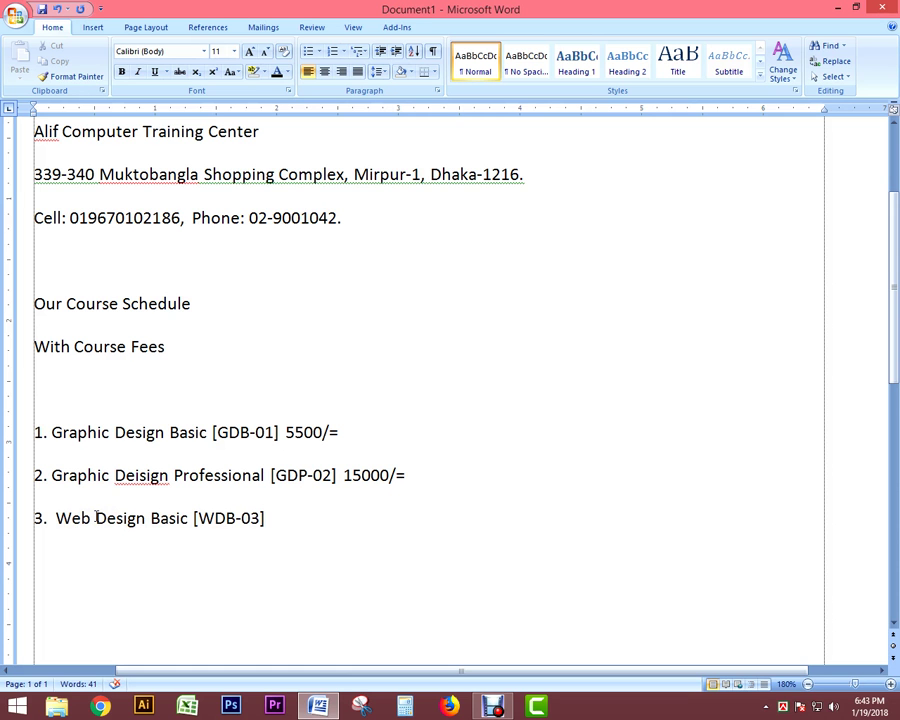
{"action": "type", "text": " 8500/="}
{"action": "key", "text": "Return"}
{"action": "type", "text": "4. "}
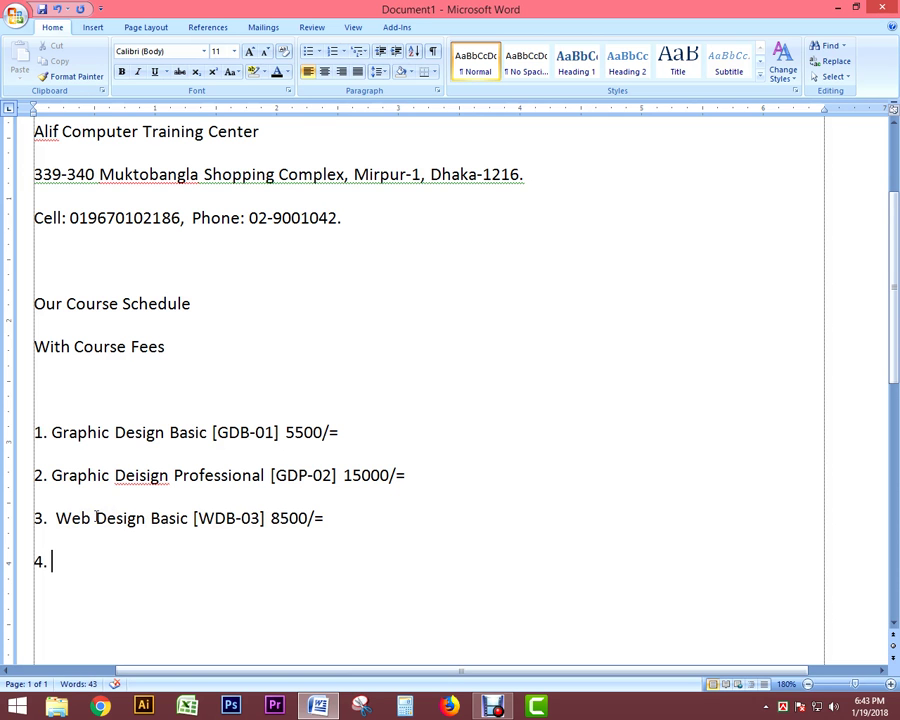
{"action": "type", "text": "Web Design Profession"}
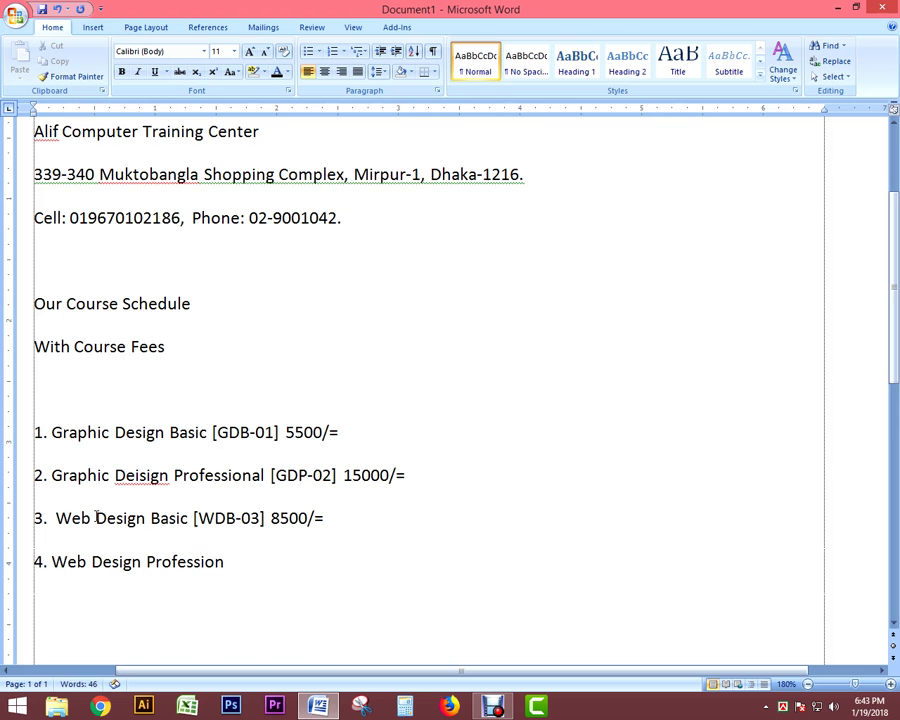
{"action": "key", "text": "BackSpace"}
{"action": "key", "text": "BackSpace"}
{"action": "key", "text": "BackSpace"}
{"action": "key", "text": "BackSpace"}
{"action": "key", "text": "BackSpace"}
{"action": "key", "text": "BackSpace"}
{"action": "key", "text": "BackSpace"}
{"action": "key", "text": "BackSpace"}
{"action": "key", "text": "BackSpace"}
{"action": "type", "text": "& Development "}
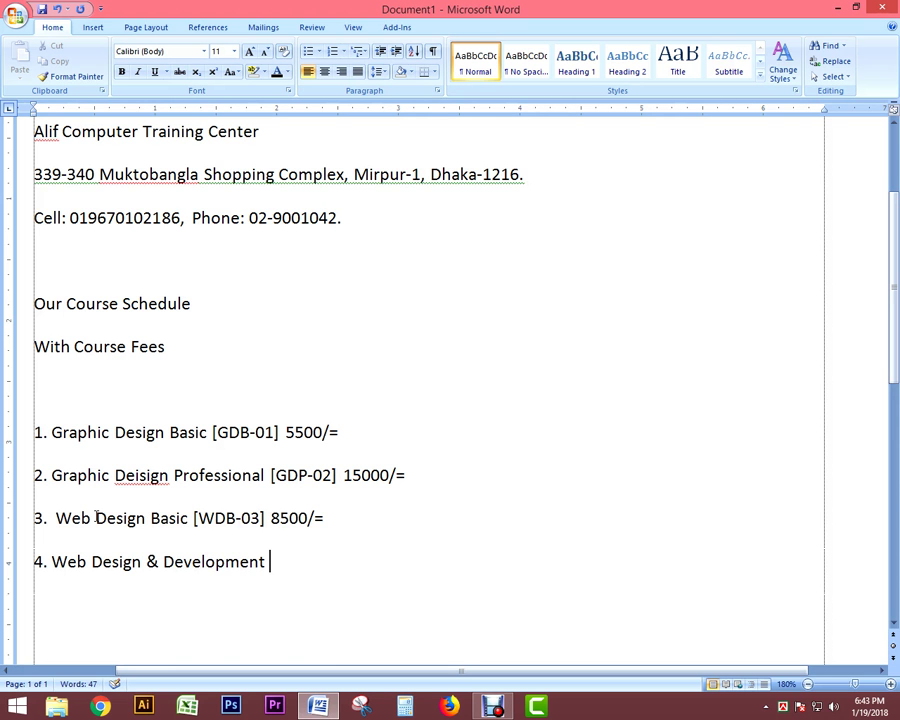
{"action": "type", "text": "[WDD"}
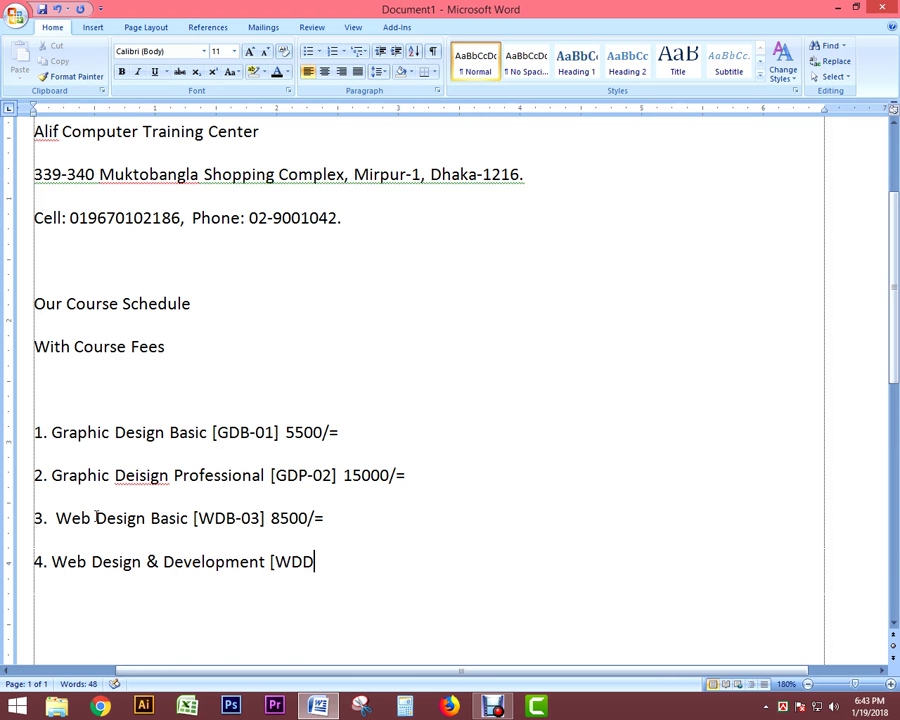
{"action": "type", "text": "-04"}
{"action": "type", "text": "]"}
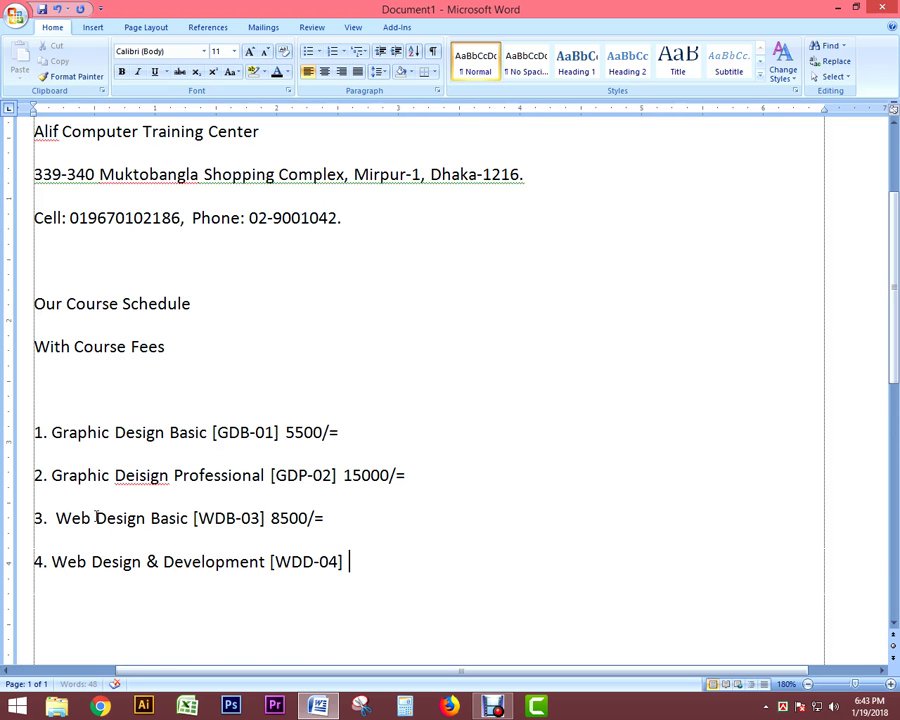
{"action": "type", "text": " 15000/="}
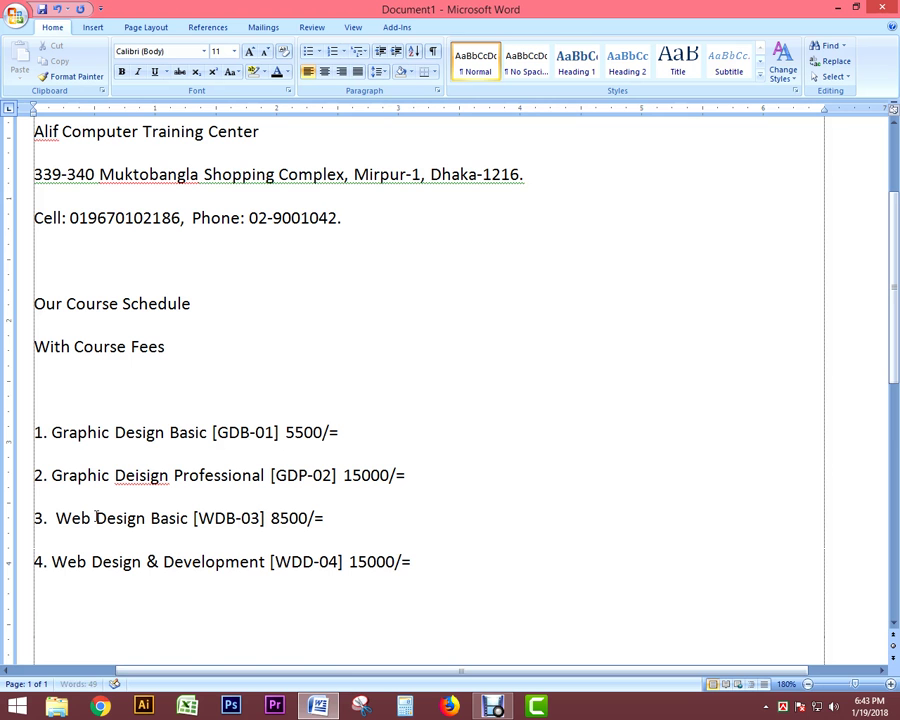
{"action": "key", "text": "Return"}
{"action": "type", "text": "5."}
{"action": "type", "text": " Office Basic Course ["}
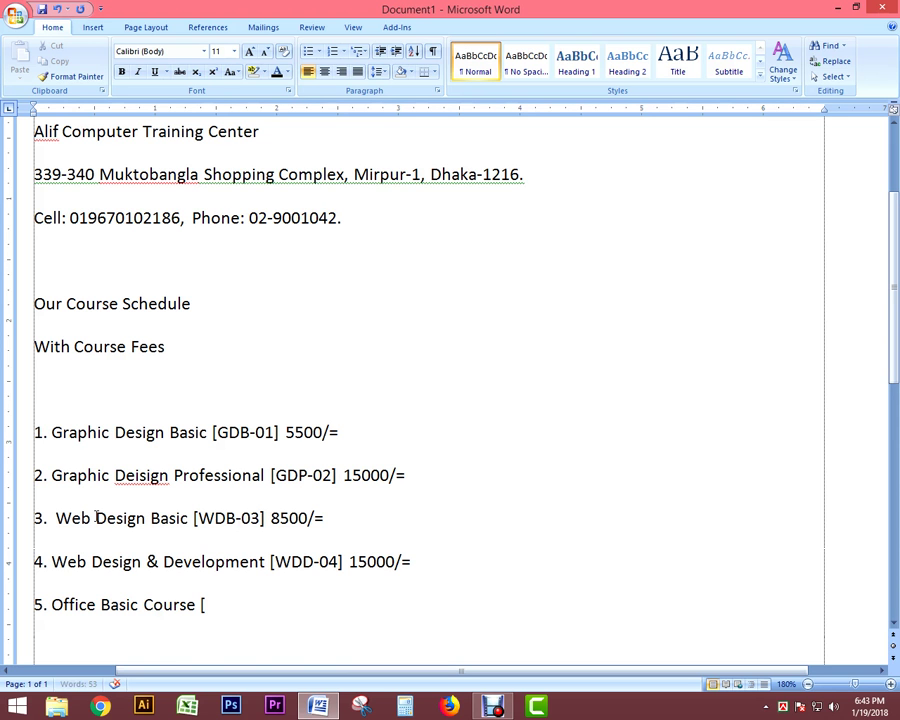
{"action": "type", "text": "o"}
{"action": "key", "text": "BackSpace"}
- Finish item 5 with code OBC-05 and its fee, then add item 6 Office Professional Course [OPC-06] 12000/=
{"action": "type", "text": "OB"}
{"action": "key", "text": "BackSpace"}
{"action": "type", "text": "C-05"}
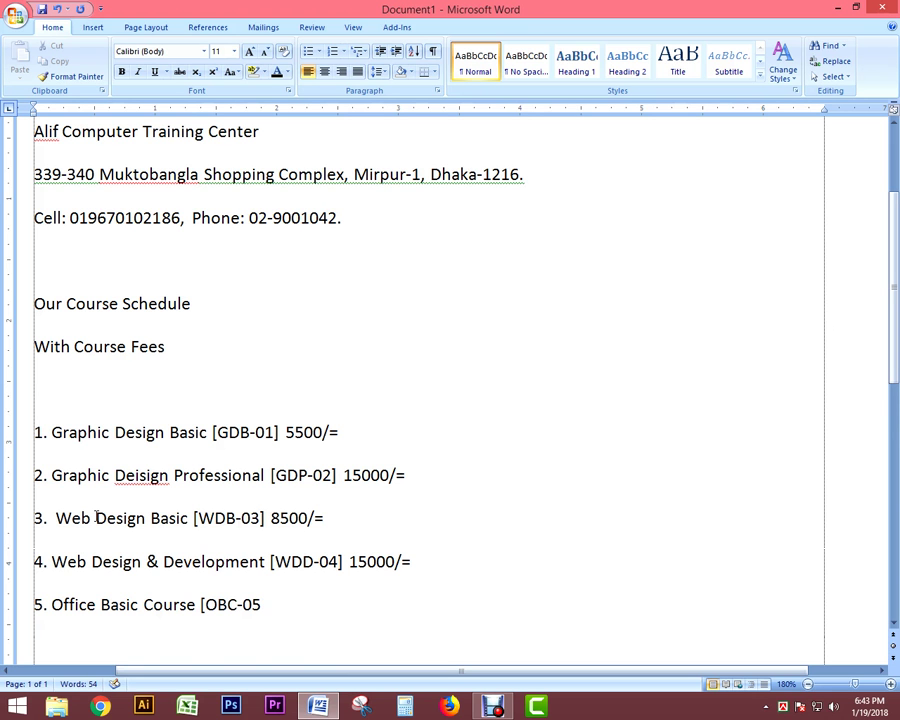
{"action": "type", "text": "]"}
{"action": "type", "text": " 37"}
{"action": "key", "text": "BackSpace"}
{"action": "type", "text": "00/="}
{"action": "key", "text": "Return"}
{"action": "type", "text": "6. O"}
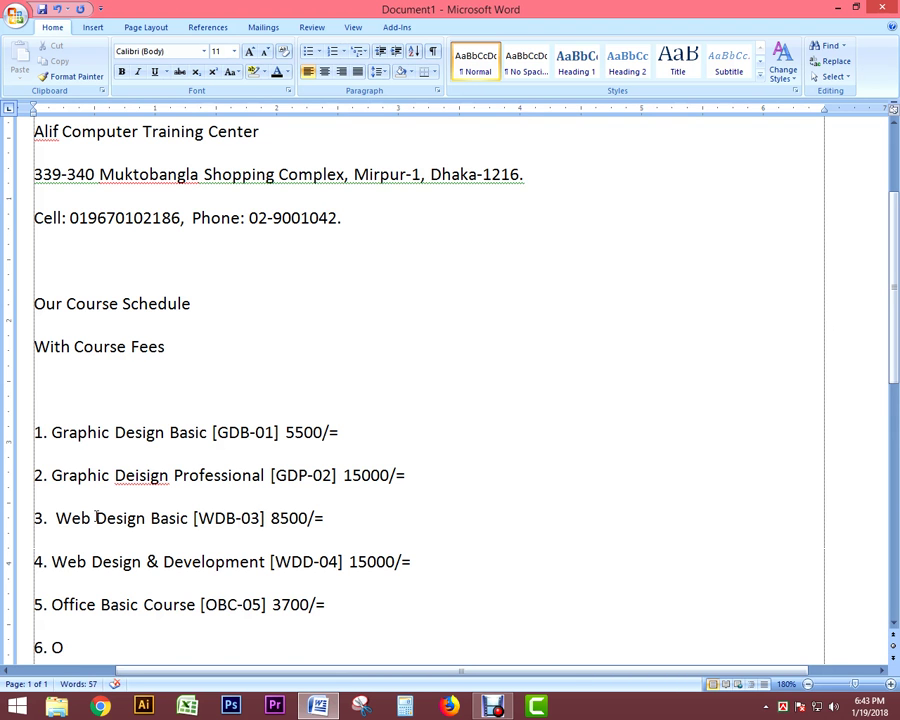
{"action": "type", "text": "ffice Professional "}
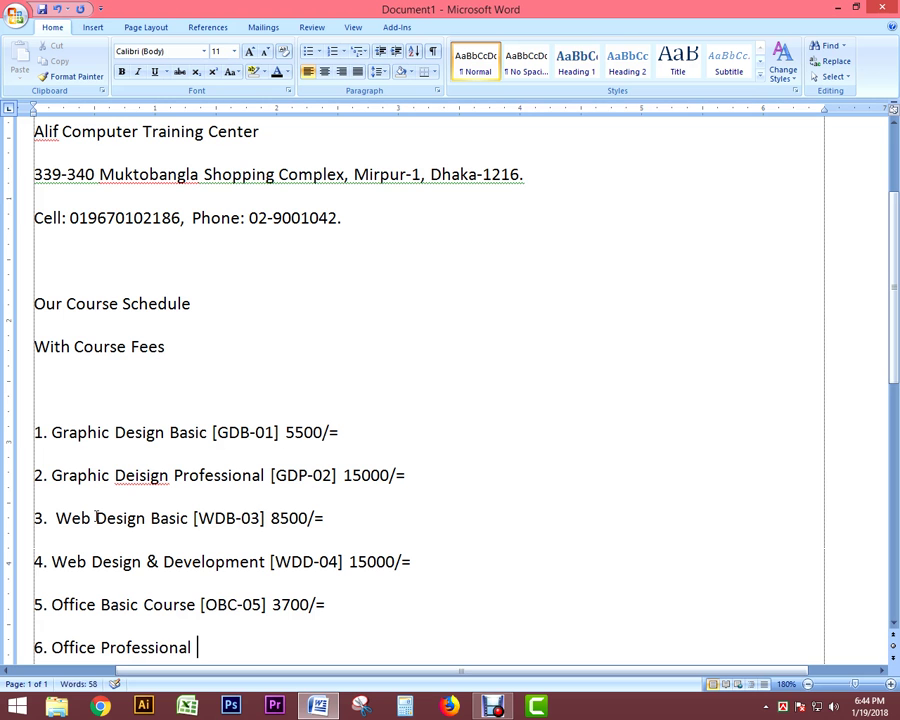
{"action": "type", "text": "Course "}
{"action": "type", "text": "[OPC-"}
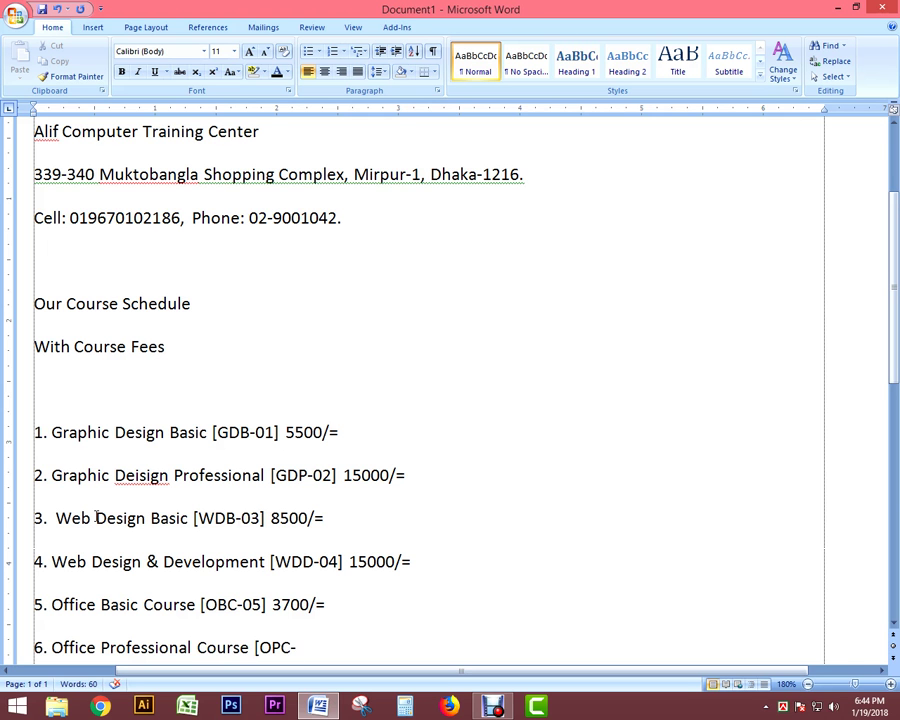
{"action": "type", "text": "06"}
{"action": "key", "text": "BackSpace"}
{"action": "type", "text": "]"}
{"action": "type", "text": " 12000/"}
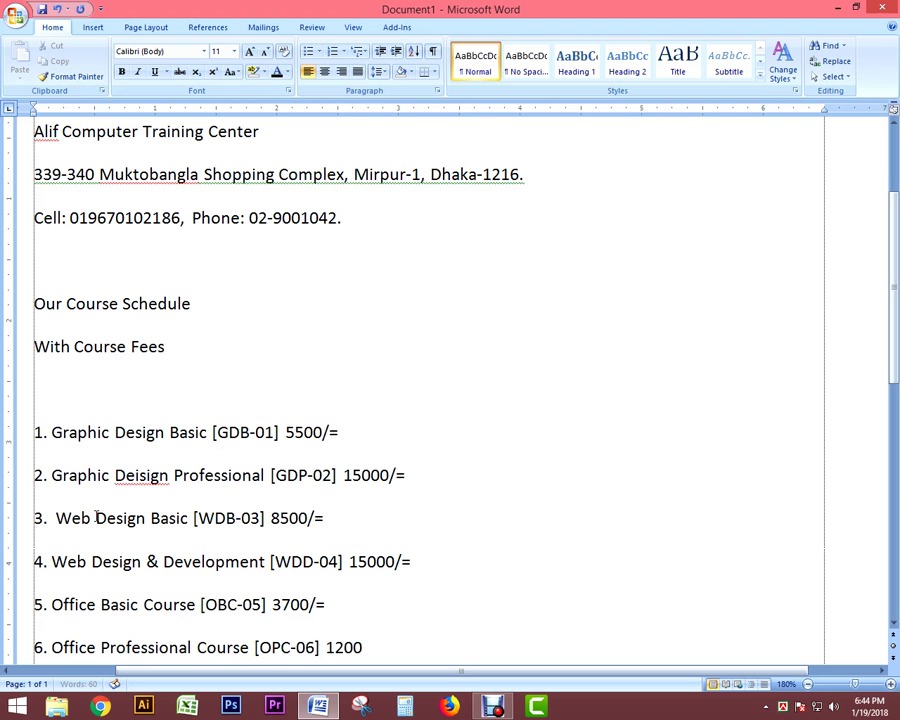
{"action": "type", "text": "="}
{"action": "key", "text": "Return"}
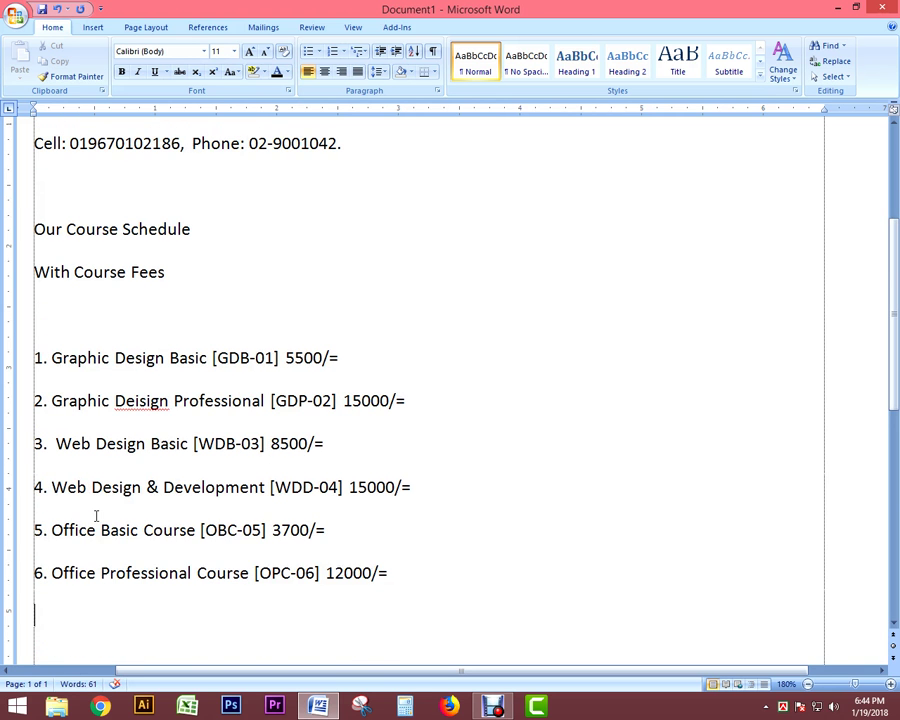
- Add item 7 Short Hand Special 10 Class at 3500/= and item 8 Short Hand Professional [SHP6m-08] 12000/=
{"action": "type", "text": "7."}
{"action": "type", "text": " sh"}
{"action": "type", "text": "hort Ba"}
{"action": "key", "text": "BackSpace"}
{"action": "key", "text": "BackSpace"}
{"action": "type", "text": "Hand Special "}
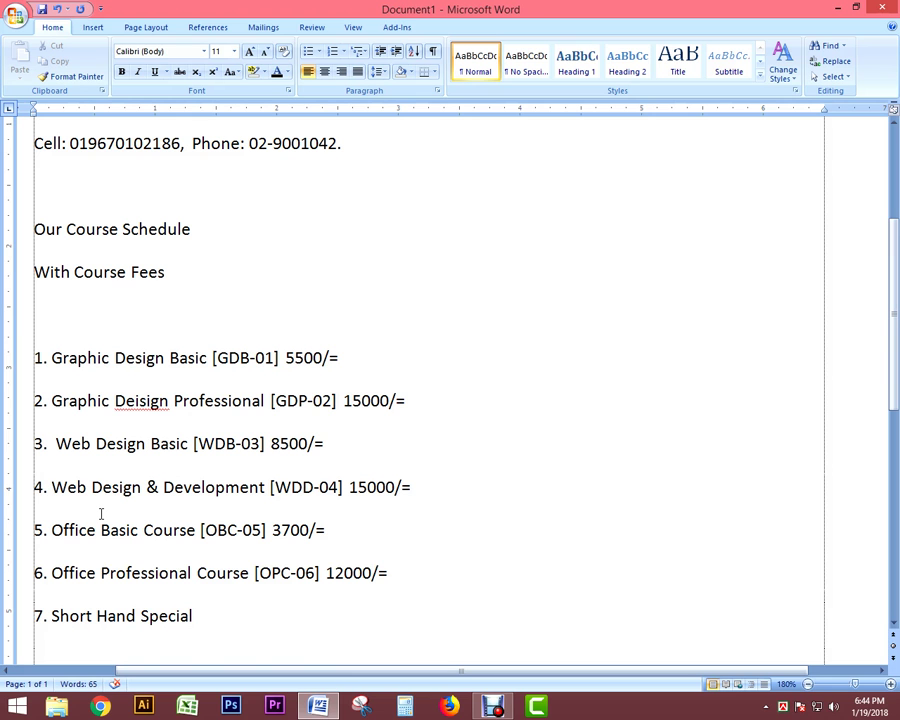
{"action": "type", "text": "10"}
{"action": "type", "text": " Class "}
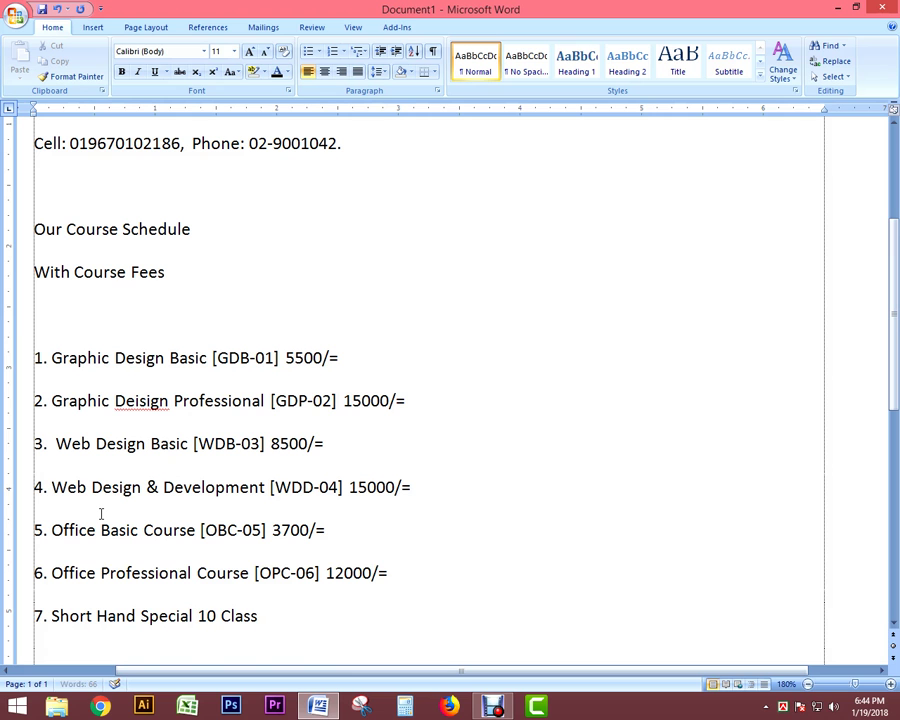
{"action": "type", "text": "[SHS"}
{"action": "type", "text": "-10]"}
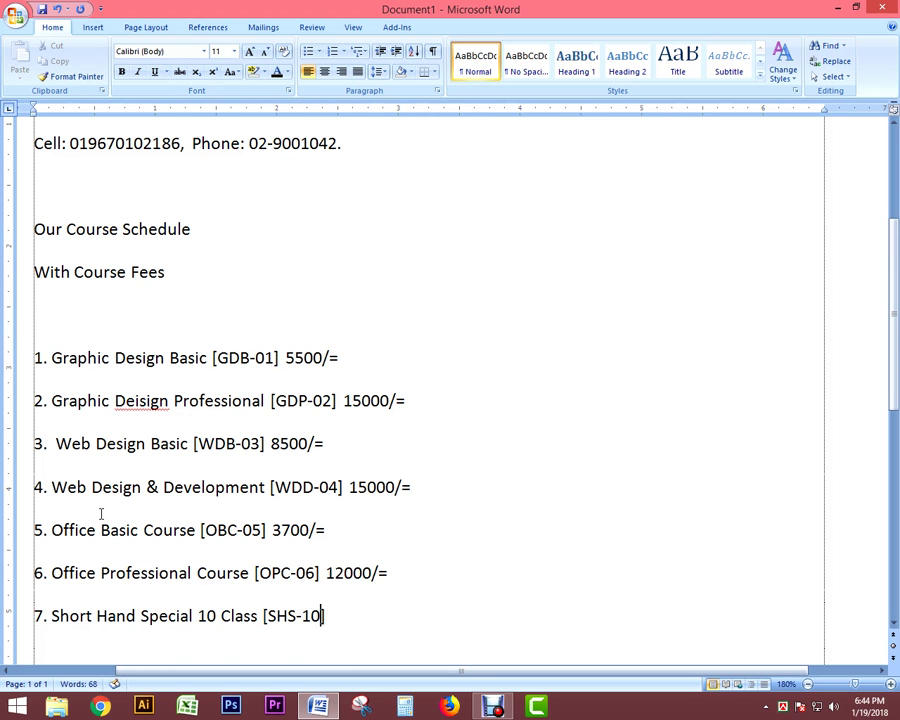
{"action": "key", "text": "Left"}
{"action": "type", "text": "-07"}
{"action": "key", "text": "Left"}
{"action": "key", "text": "Left"}
{"action": "key", "text": "Left"}
{"action": "key", "text": "Left"}
{"action": "key", "text": "Left"}
{"action": "key", "text": "BackSpace"}
{"action": "key", "text": "End"}
{"action": "type", "text": "3500/="}
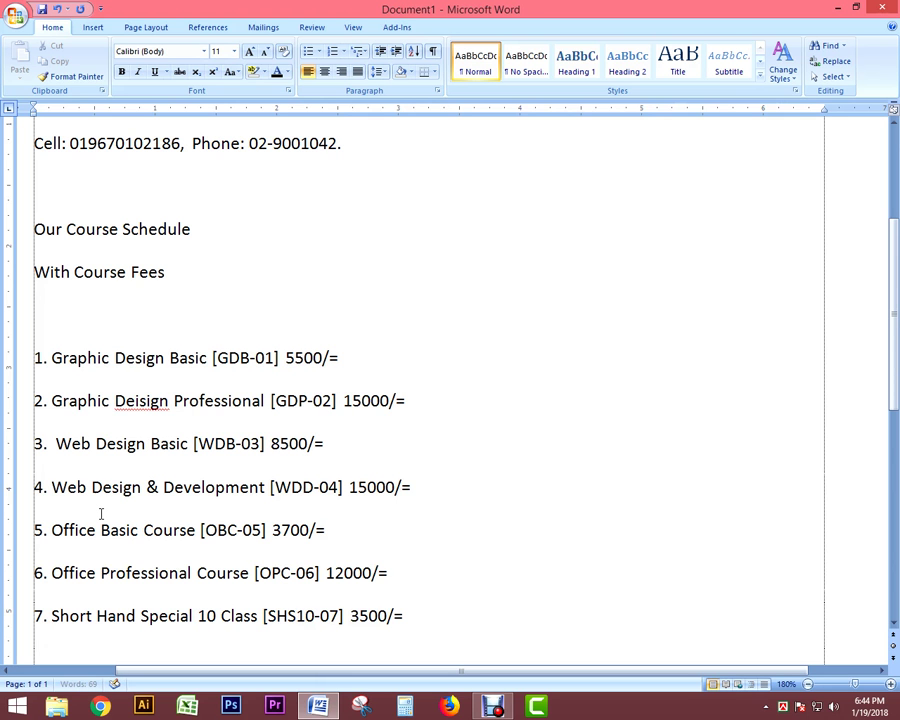
{"action": "key", "text": "Return"}
{"action": "type", "text": "8. "}
{"action": "type", "text": "Short Hand "}
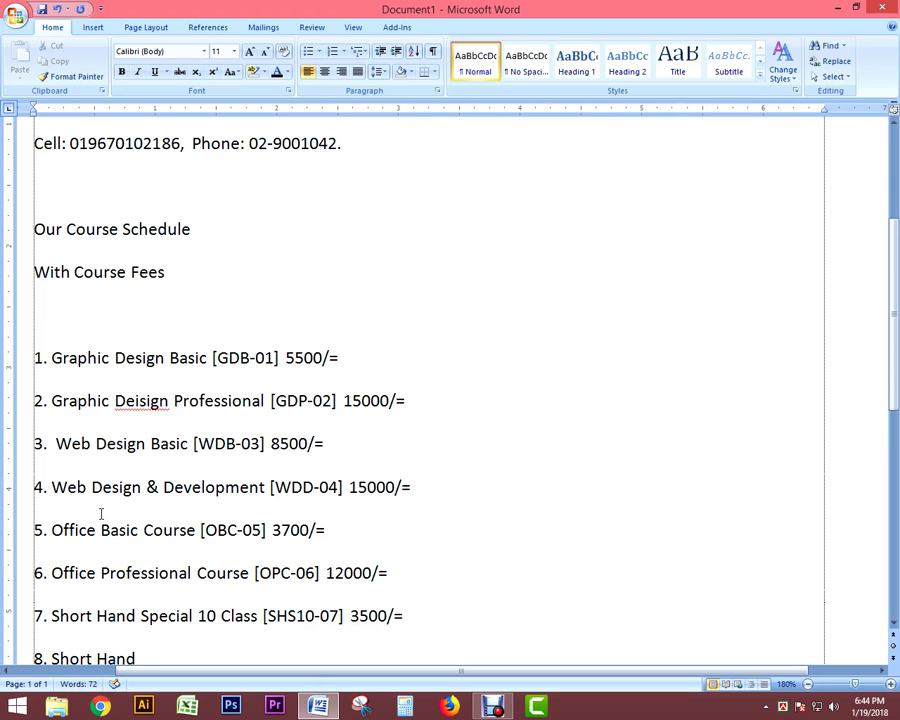
{"action": "type", "text": "Professional 6"}
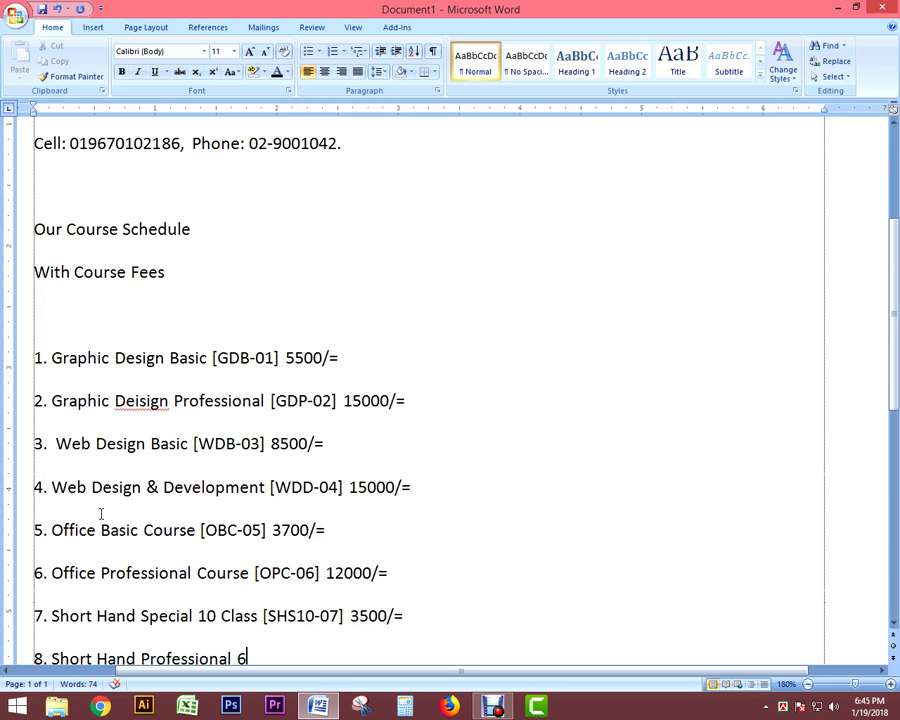
{"action": "type", "text": "m"}
{"action": "key", "text": "BackSpace"}
{"action": "key", "text": "BackSpace"}
{"action": "key", "text": "BackSpace"}
{"action": "type", "text": "{"}
{"action": "key", "text": "BackSpace"}
{"action": "type", "text": "SHP6m-08] "}
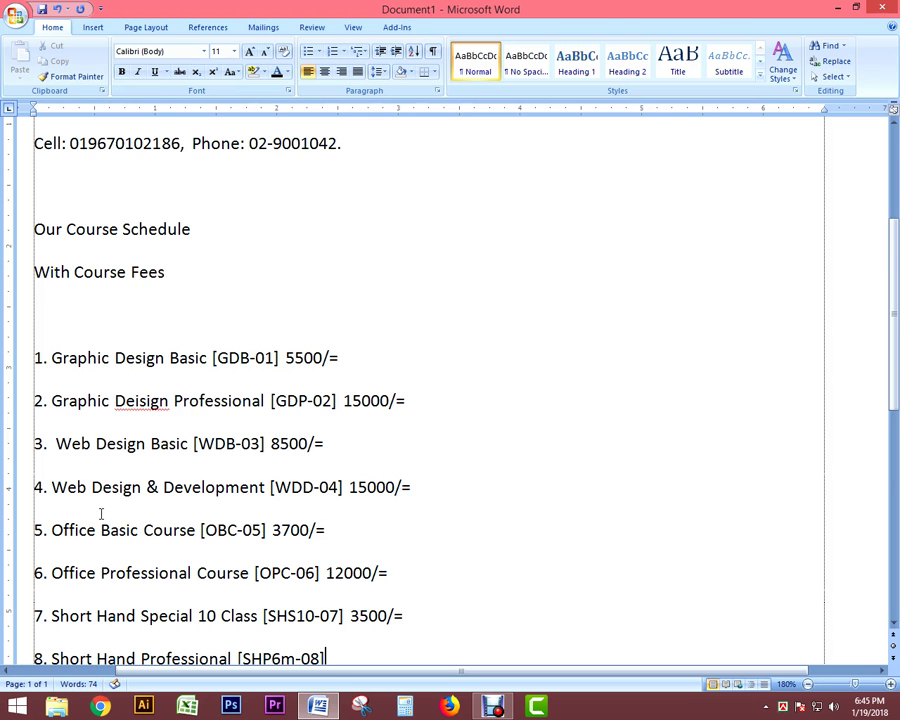
{"action": "type", "text": "12000/="}
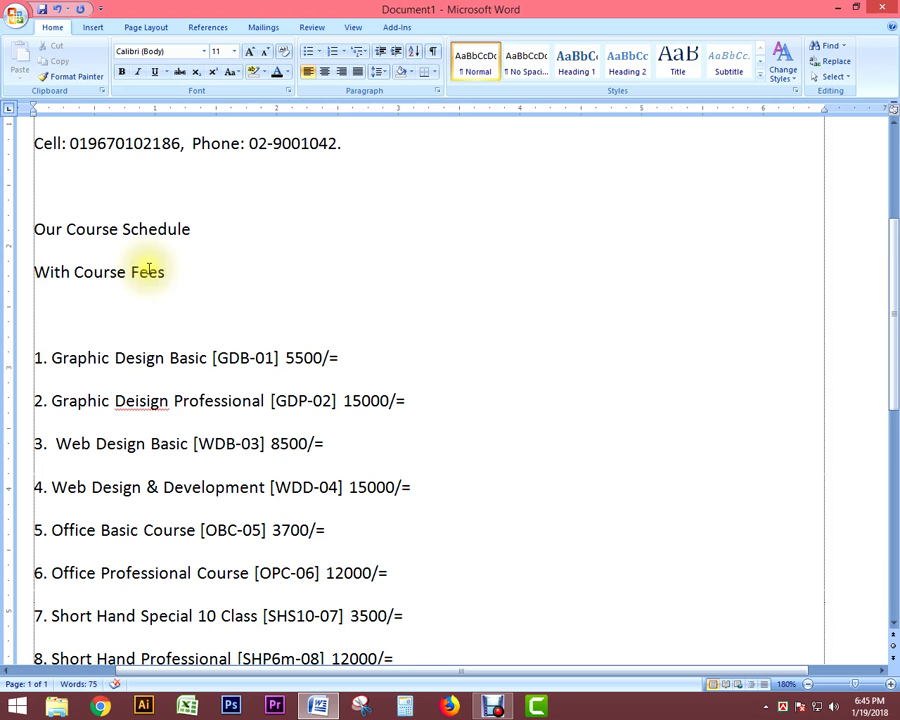
{"action": "scroll", "coordinate": [156, 312], "scroll_direction": "up", "scroll_amount": 3}
- Save As to the Desktop with the file name 'Alif Computer == Course Schedule 2018'
{"action": "scroll", "coordinate": [156, 312], "scroll_direction": "down", "scroll_amount": 3}
{"action": "scroll", "coordinate": [156, 312], "scroll_direction": "down", "scroll_amount": 4, "text": "ctrl"}
{"action": "scroll", "coordinate": [156, 312], "scroll_direction": "down", "scroll_amount": 3, "text": "ctrl"}
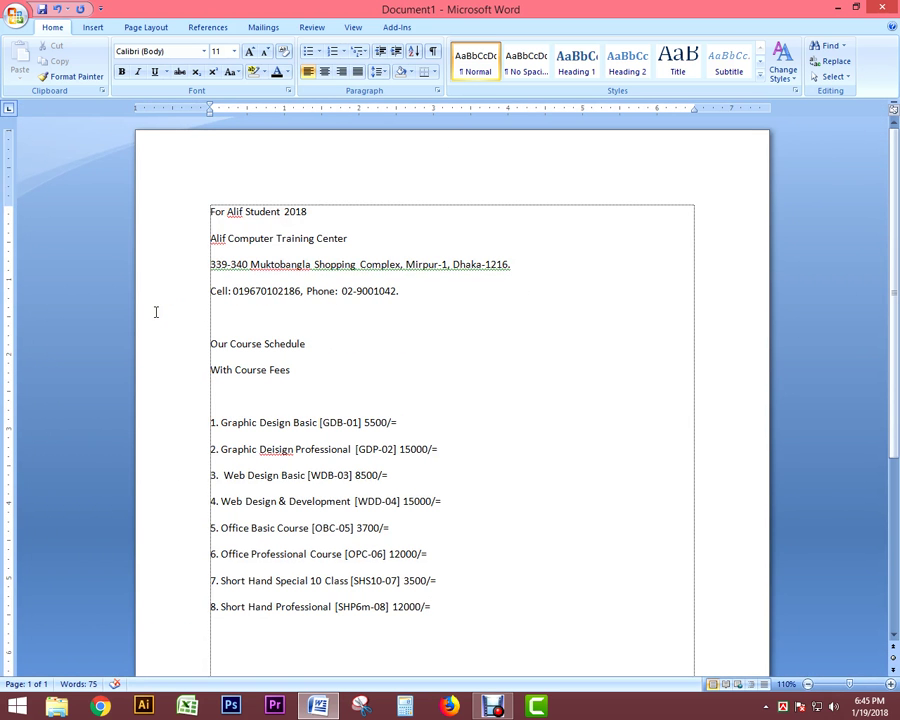
{"action": "left_click", "coordinate": [14, 14]}
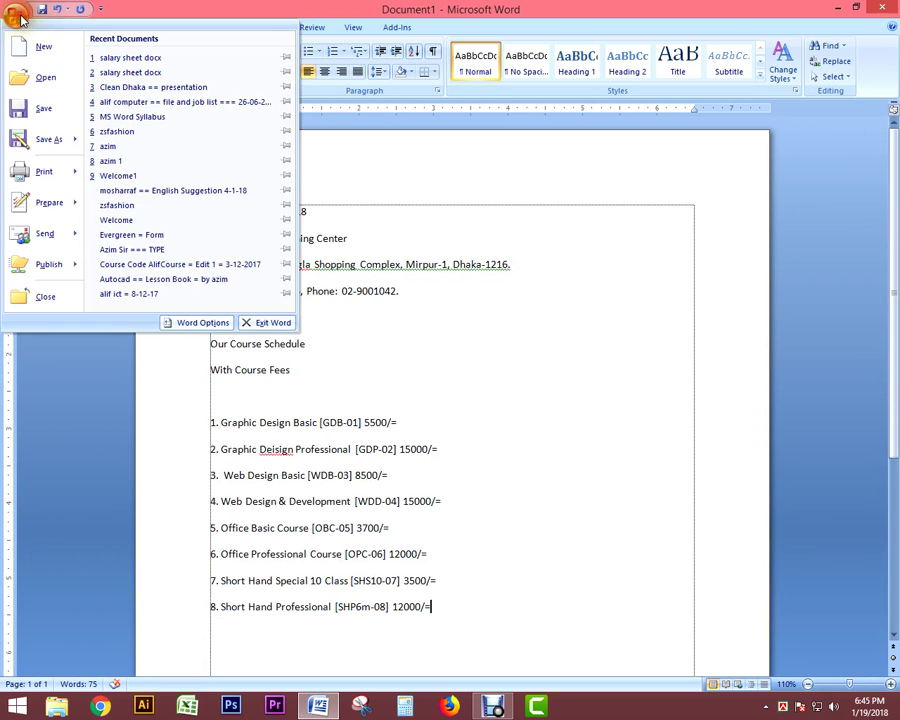
{"action": "left_click", "coordinate": [30, 106]}
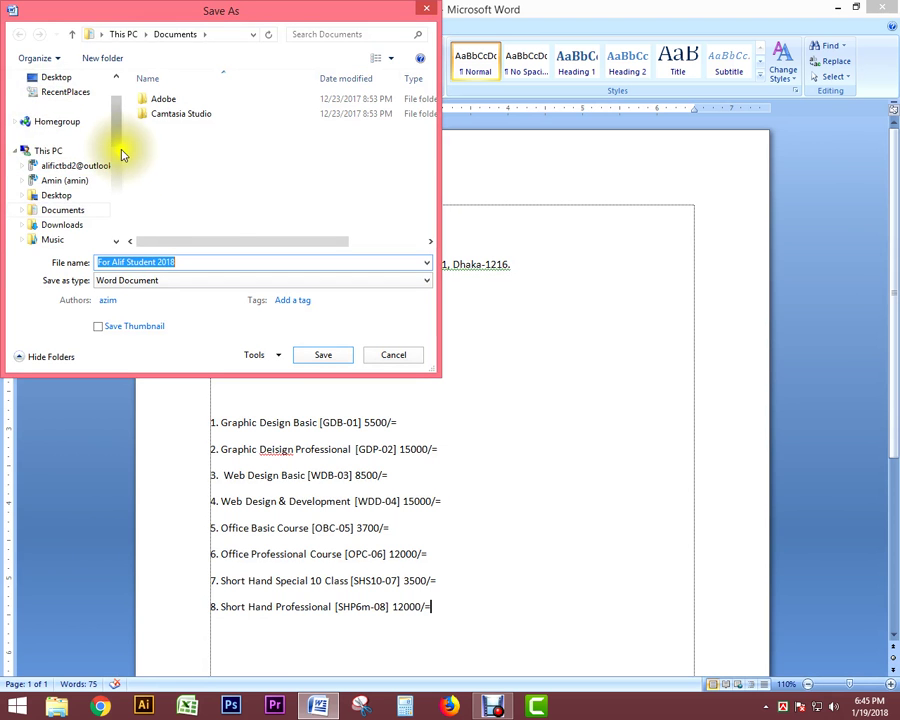
{"action": "scroll", "coordinate": [124, 150], "scroll_direction": "up", "scroll_amount": 3}
{"action": "mouse_move", "coordinate": [116, 110]}
{"action": "left_mouse_down"}
{"action": "mouse_move", "coordinate": [118, 210]}
{"action": "mouse_move", "coordinate": [127, 105]}
{"action": "left_mouse_up"}
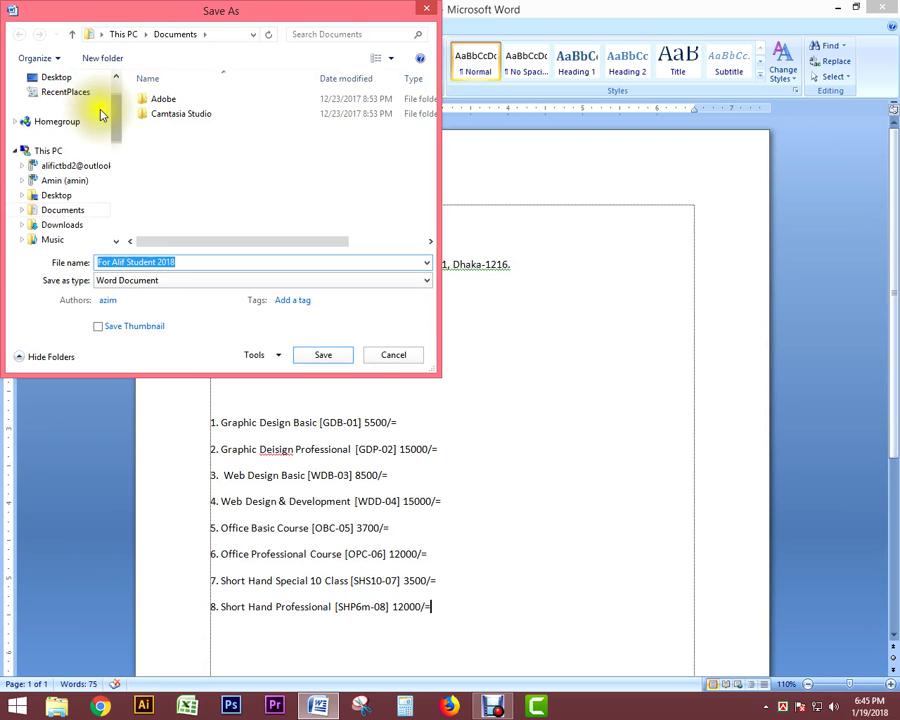
{"action": "scroll", "coordinate": [108, 95], "scroll_direction": "up", "scroll_amount": 2}
{"action": "left_click", "coordinate": [52, 127]}
{"action": "left_click", "coordinate": [230, 257]}
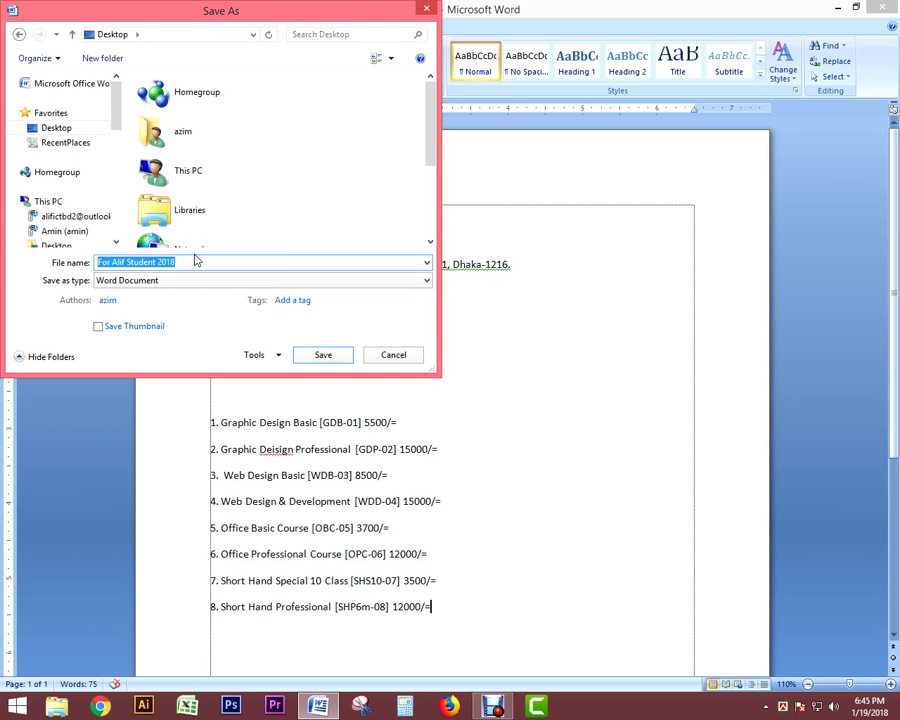
{"action": "type", "text": "Alif Computer == Course Schedule"}
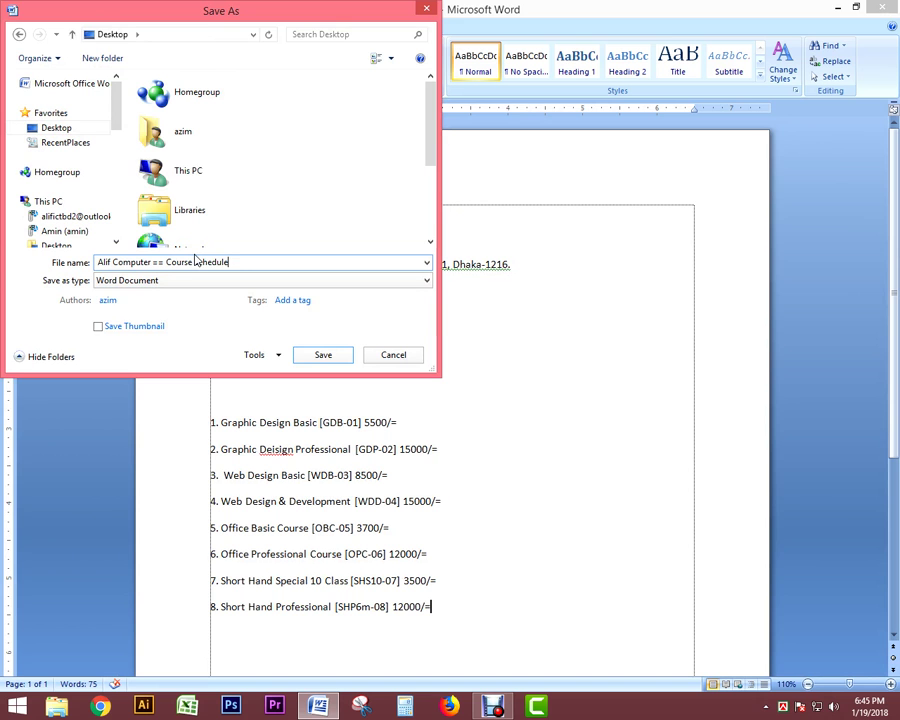
{"action": "key", "text": "Return"}
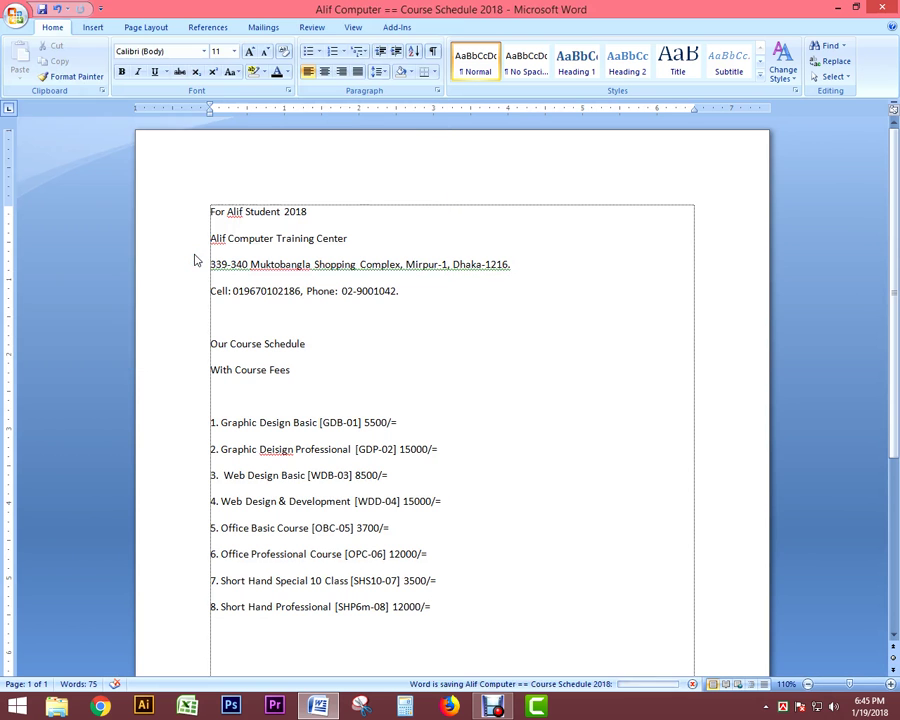
{"action": "left_click", "coordinate": [446, 486]}
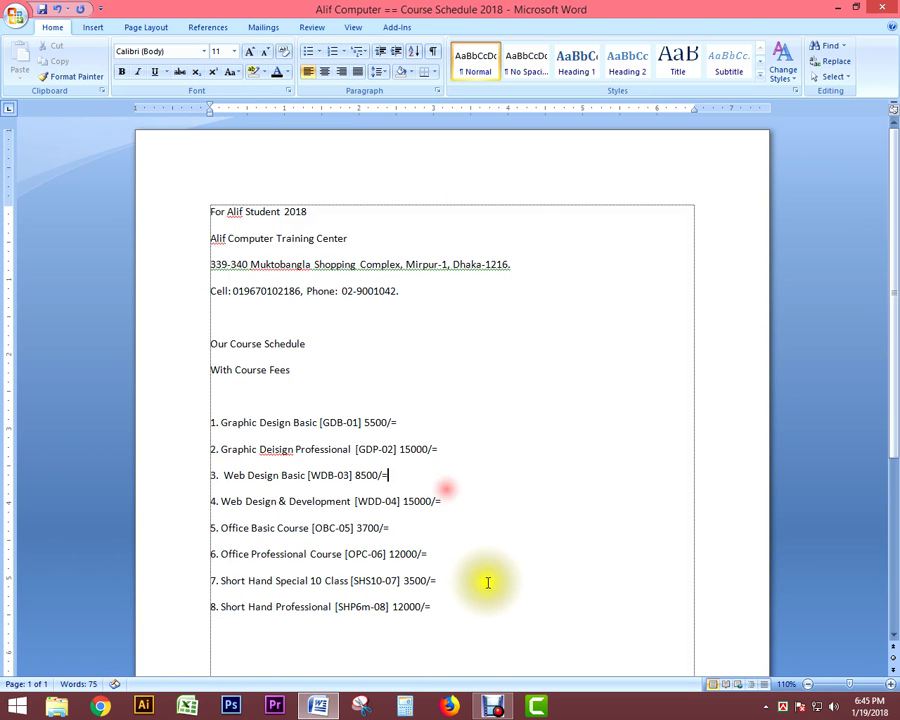
- Set A4 paper, portrait orientation and Normal 1-inch margins, then save with Ctrl+S
{"action": "left_click", "coordinate": [466, 410]}
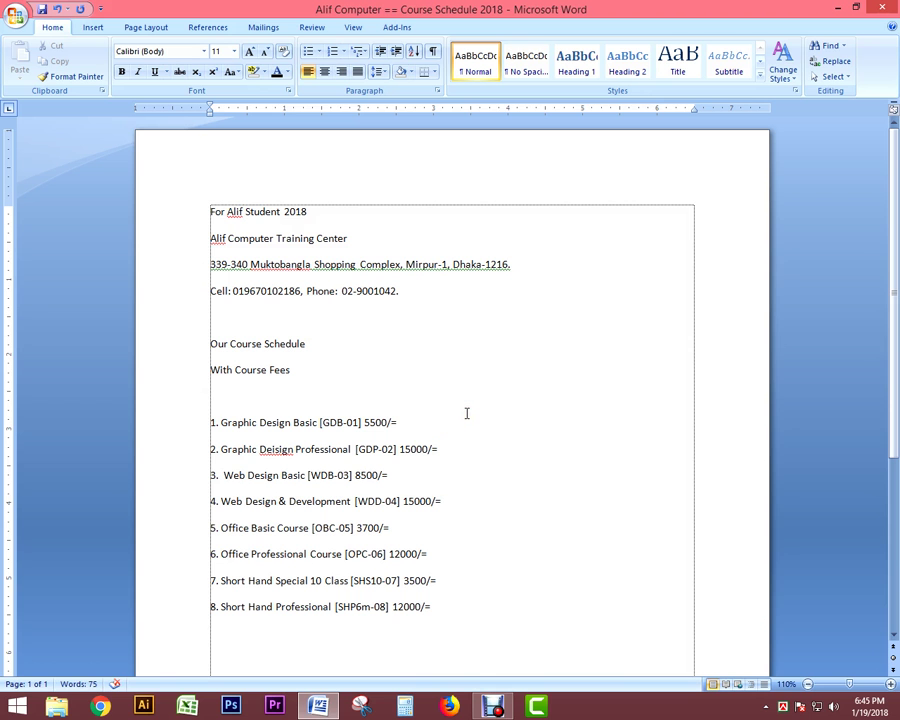
{"action": "left_click", "coordinate": [468, 413]}
{"action": "left_click", "coordinate": [140, 28]}
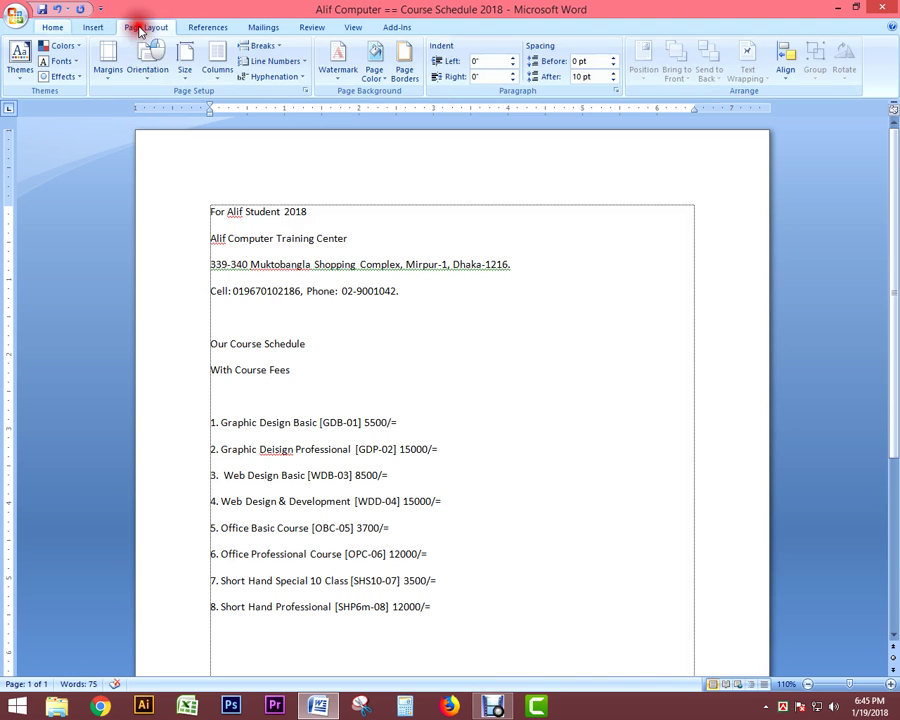
{"action": "left_click", "coordinate": [184, 70]}
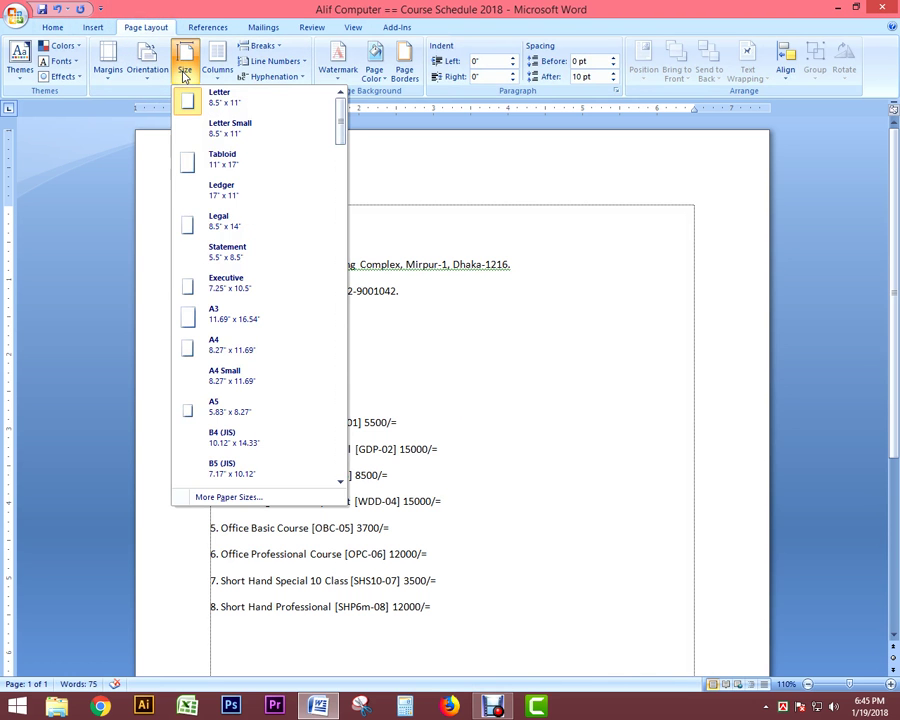
{"action": "left_click", "coordinate": [216, 352]}
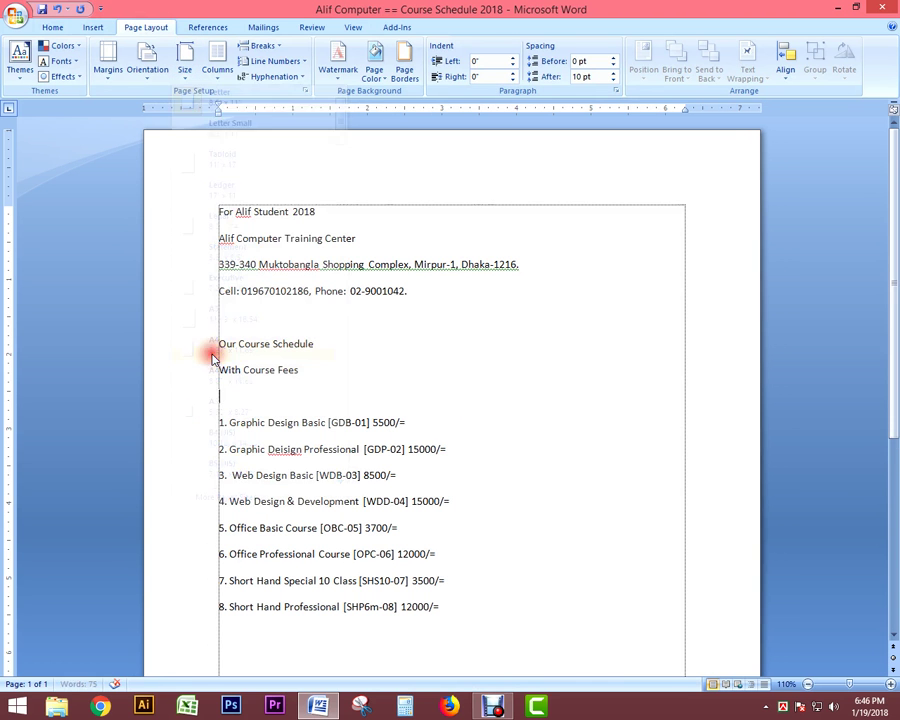
{"action": "left_click", "coordinate": [155, 66]}
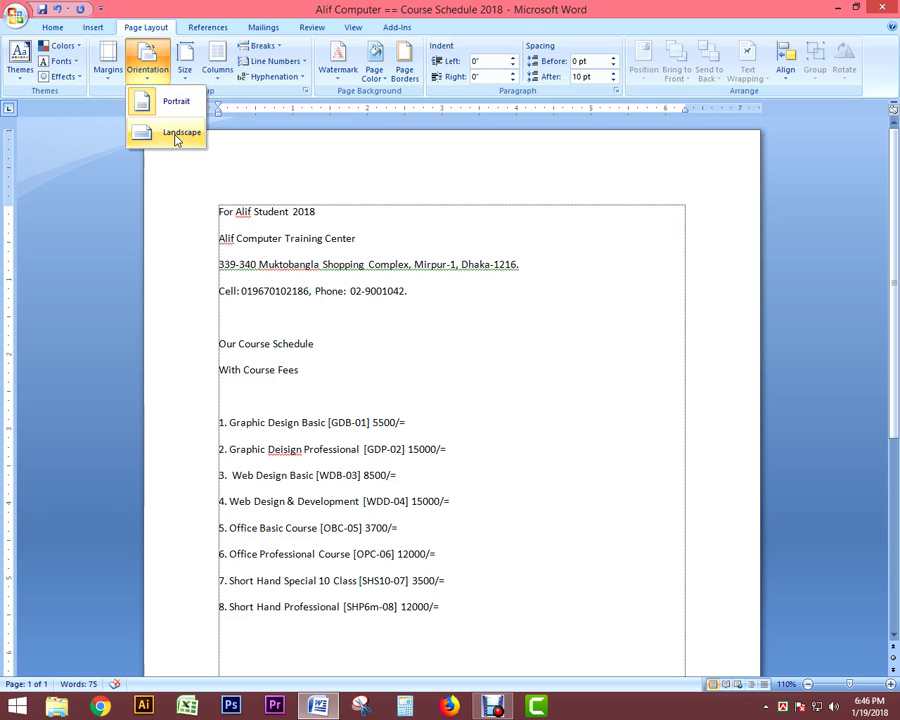
{"action": "left_click", "coordinate": [177, 104]}
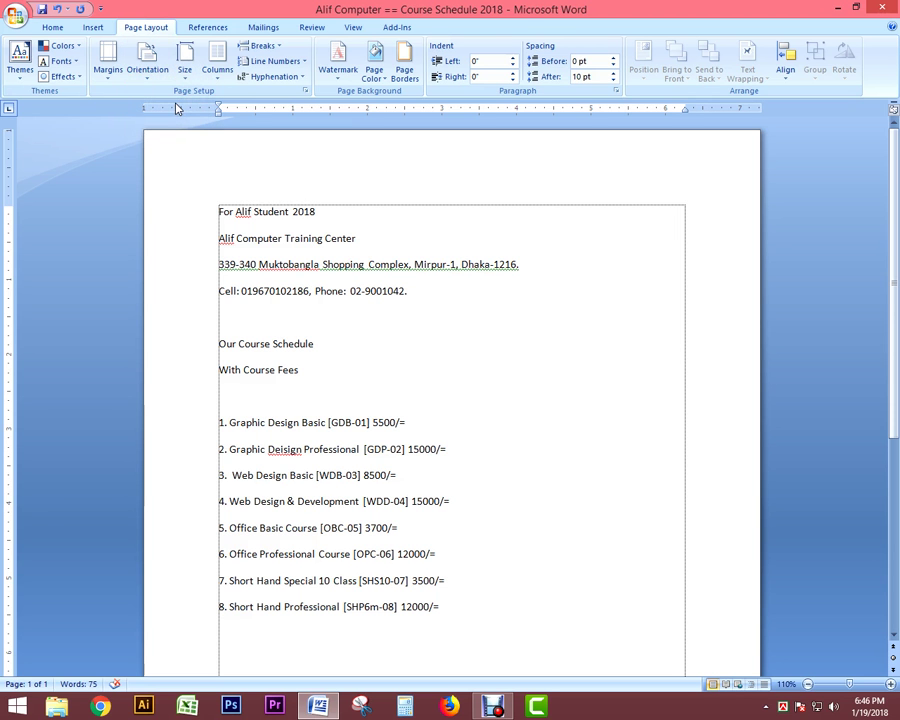
{"action": "left_click", "coordinate": [100, 62]}
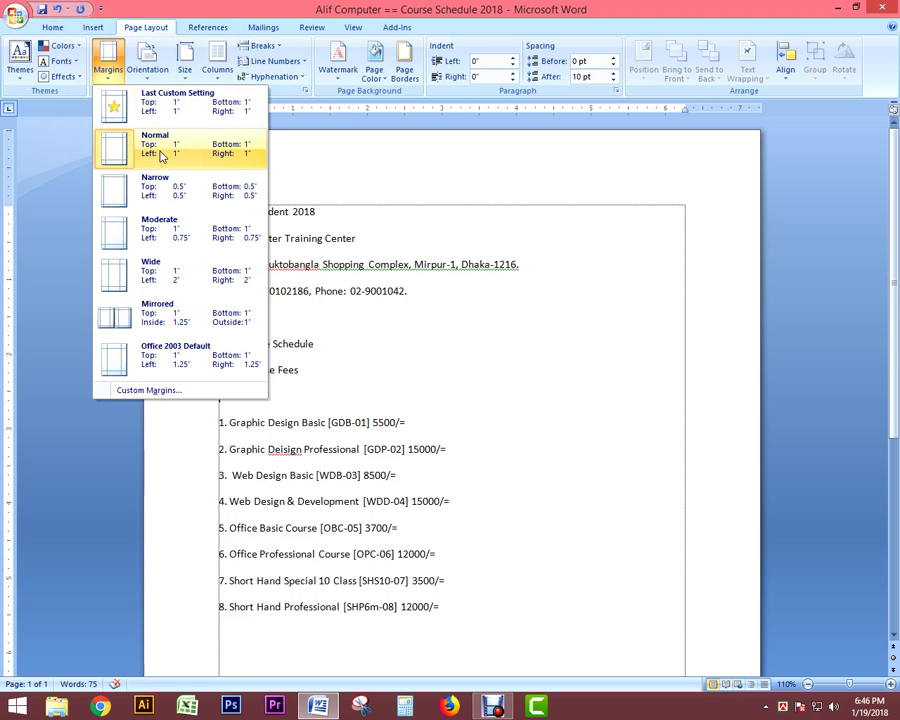
{"action": "left_click", "coordinate": [160, 153]}
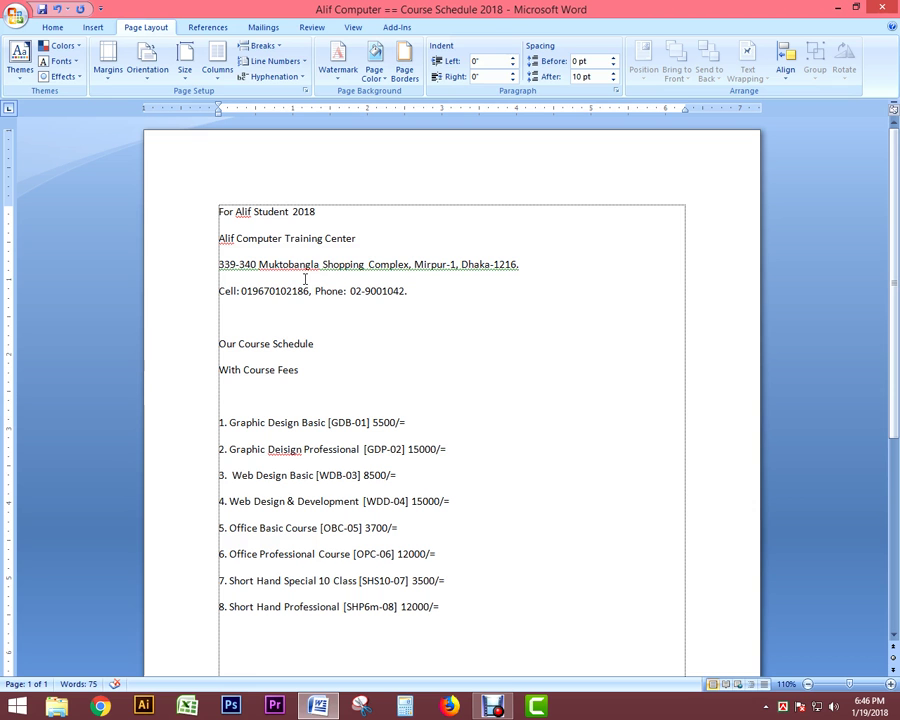
{"action": "key", "text": "ctrl+s"}
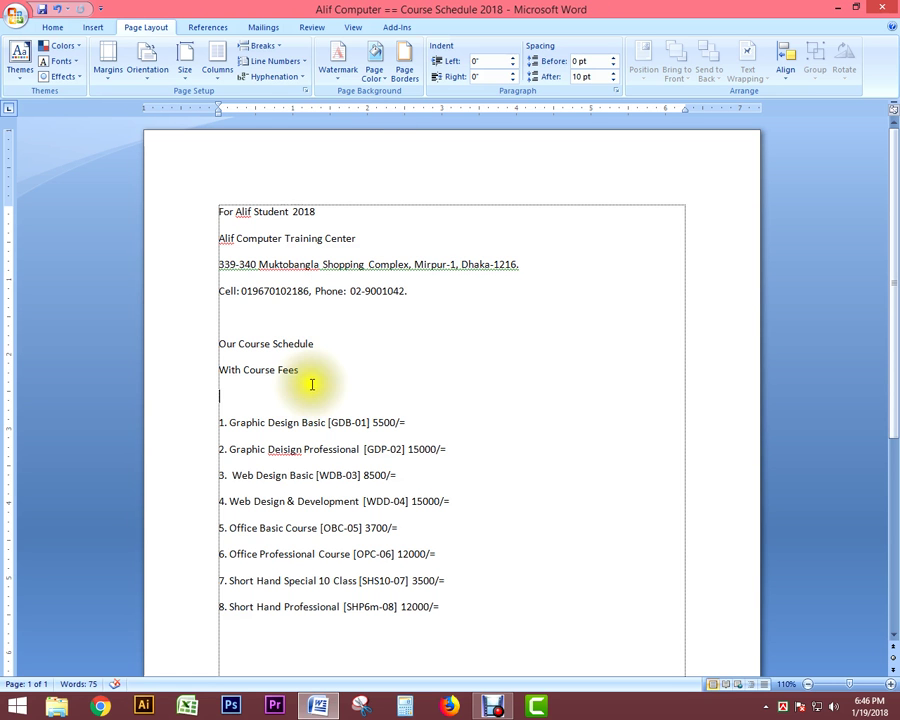
- Center the header lines from 'For Alif Student 2018' through 'With Course Fees'
{"action": "left_click_drag", "start_coordinate": [311, 373], "coordinate": [195, 197]}
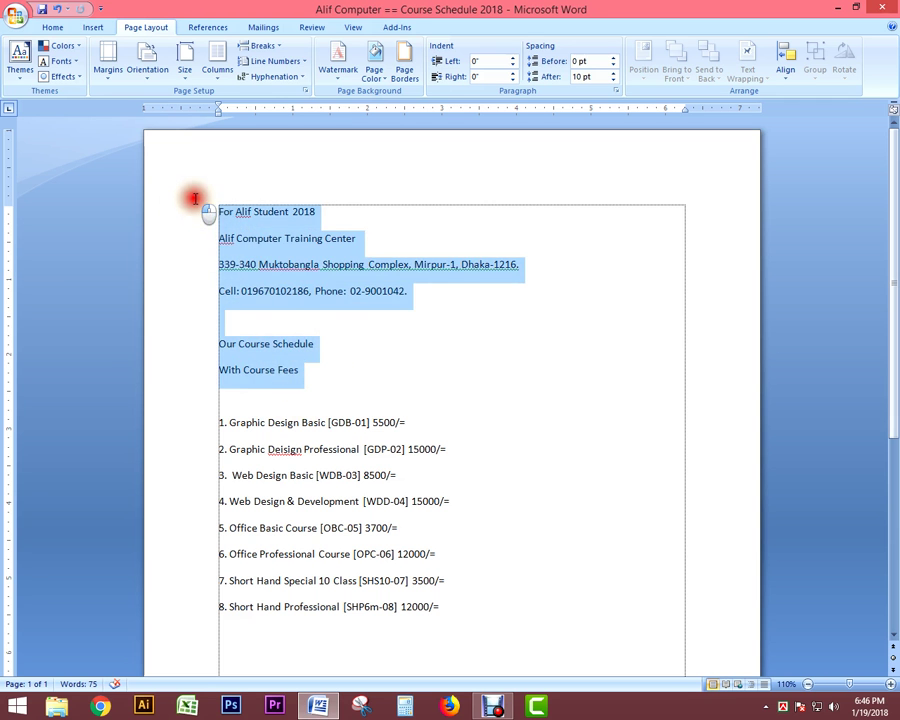
{"action": "left_click", "coordinate": [380, 299]}
{"action": "left_click_drag", "start_coordinate": [218, 206], "coordinate": [250, 280]}
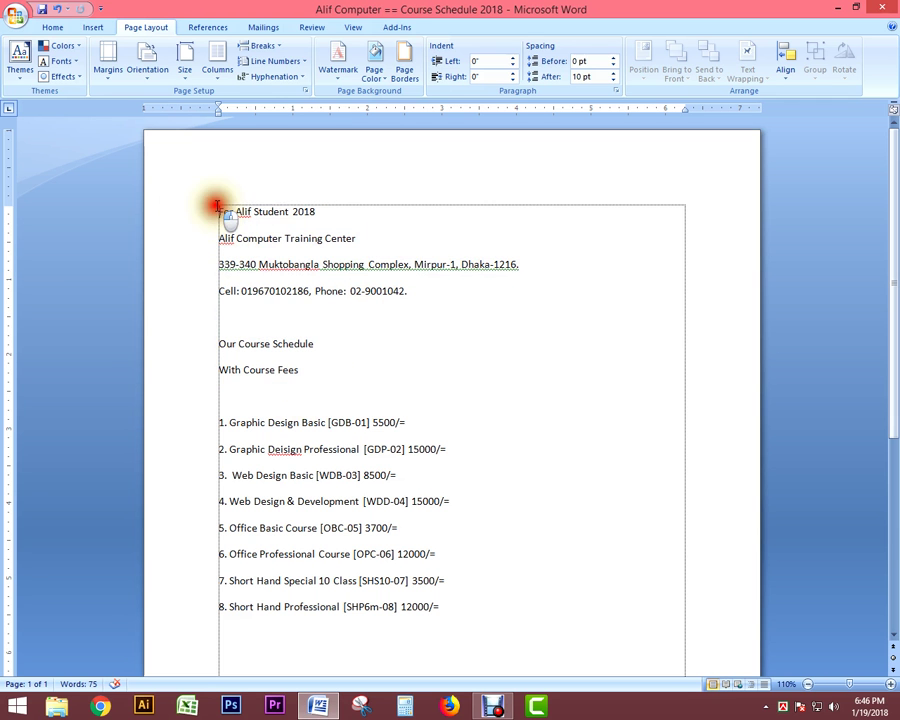
{"action": "left_click_drag", "start_coordinate": [250, 279], "coordinate": [305, 370]}
{"action": "left_click", "coordinate": [52, 27]}
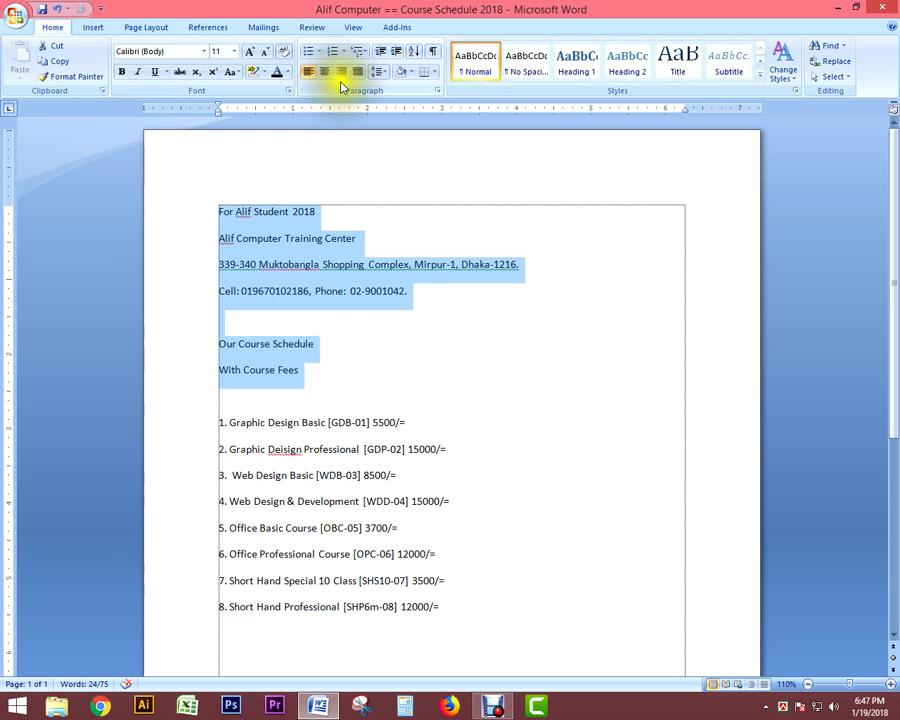
{"action": "left_click", "coordinate": [325, 72]}
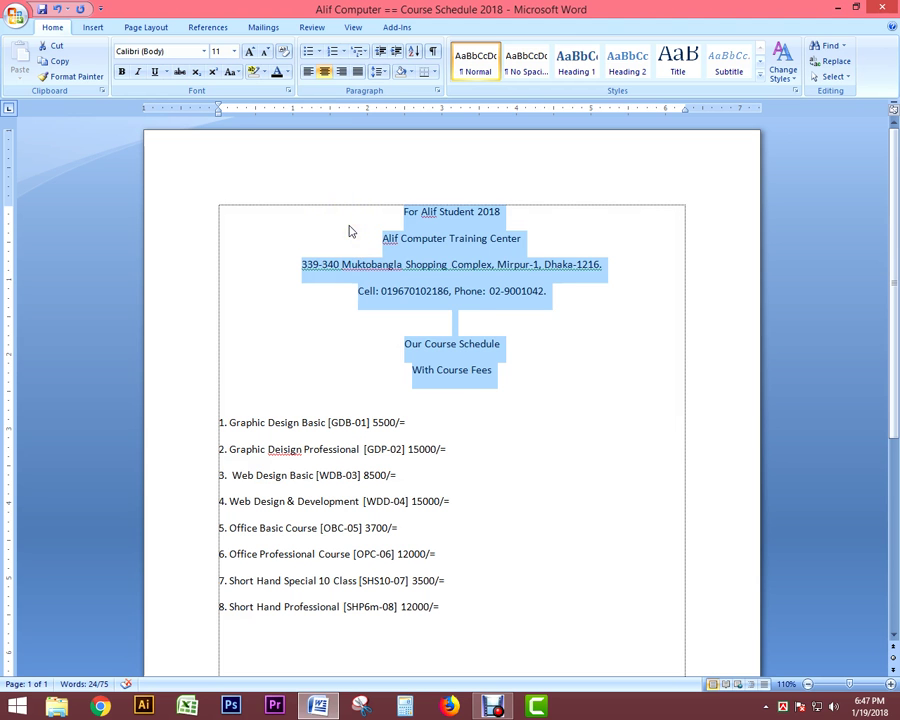
{"action": "left_click", "coordinate": [455, 316]}
- Enlarge the 'Alif Computer Training Center' title to 26 pt
{"action": "left_click_drag", "start_coordinate": [382, 238], "coordinate": [526, 238]}
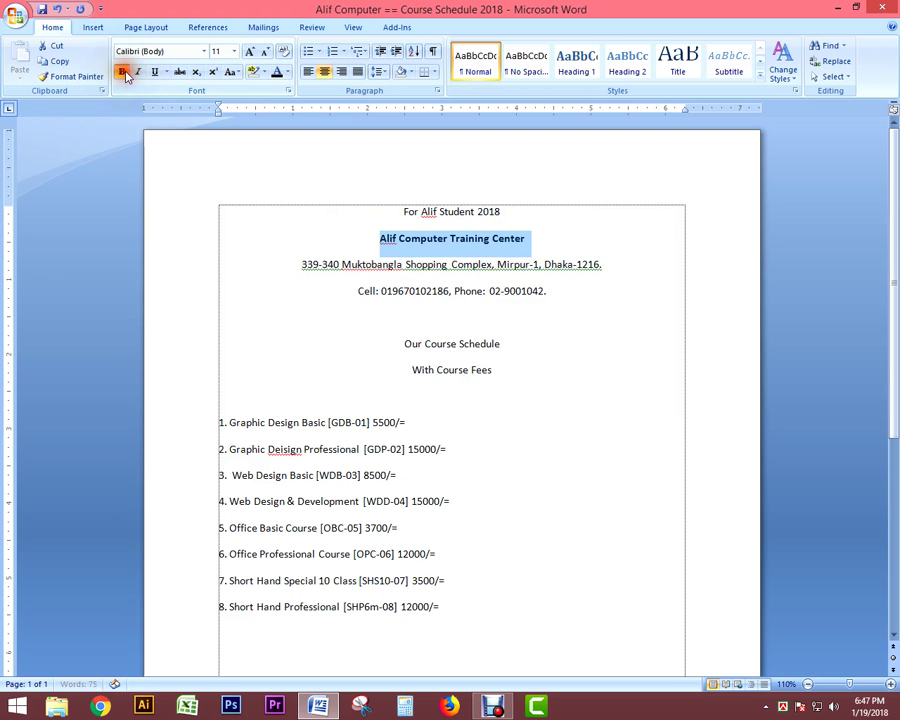
{"action": "left_click", "coordinate": [250, 53]}
{"action": "left_click", "coordinate": [250, 53]}
{"action": "left_click", "coordinate": [250, 53]}
{"action": "left_click", "coordinate": [250, 53]}
{"action": "left_click", "coordinate": [250, 53]}
- Make 'Our Course Schedule' and 'With Course Fees' bold at 18 pt
{"action": "left_click_drag", "start_coordinate": [493, 392], "coordinate": [401, 366]}
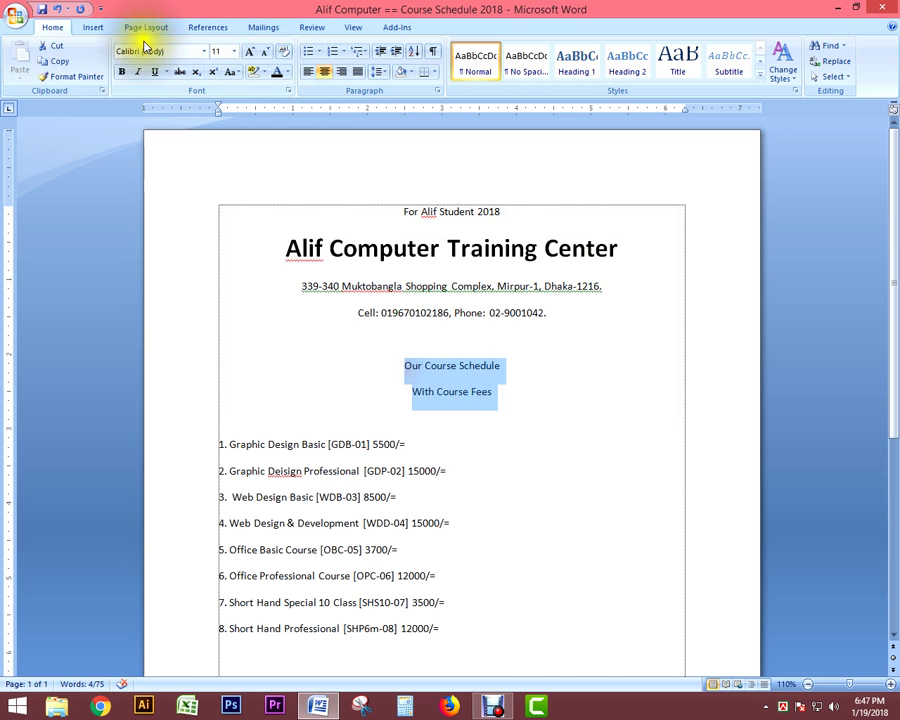
{"action": "left_click", "coordinate": [120, 72]}
{"action": "left_click", "coordinate": [250, 53]}
{"action": "left_click", "coordinate": [250, 53]}
{"action": "left_click", "coordinate": [250, 53]}
{"action": "left_click", "coordinate": [250, 53]}
{"action": "scroll", "coordinate": [320, 360], "scroll_direction": "down", "scroll_amount": 2}
{"action": "left_click", "coordinate": [320, 436]}
{"action": "mouse_move", "coordinate": [193, 388]}
{"action": "left_mouse_down"}
{"action": "mouse_move", "coordinate": [202, 438]}
{"action": "mouse_move", "coordinate": [445, 566]}
{"action": "left_mouse_up"}
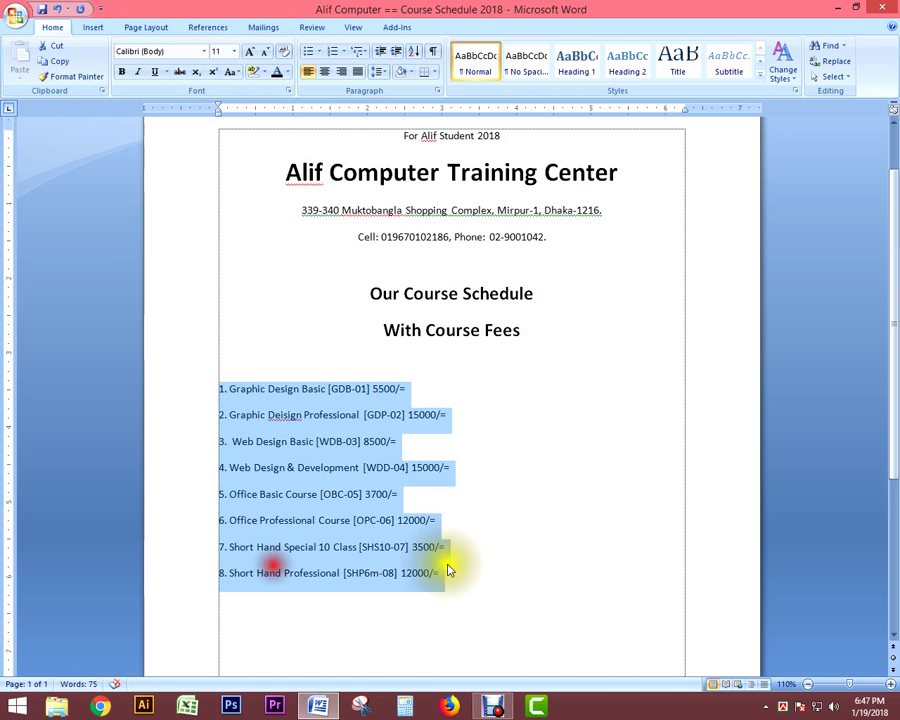
- Select all eight course lines of the course list
{"action": "left_click", "coordinate": [443, 547]}
{"action": "left_click", "coordinate": [366, 414]}
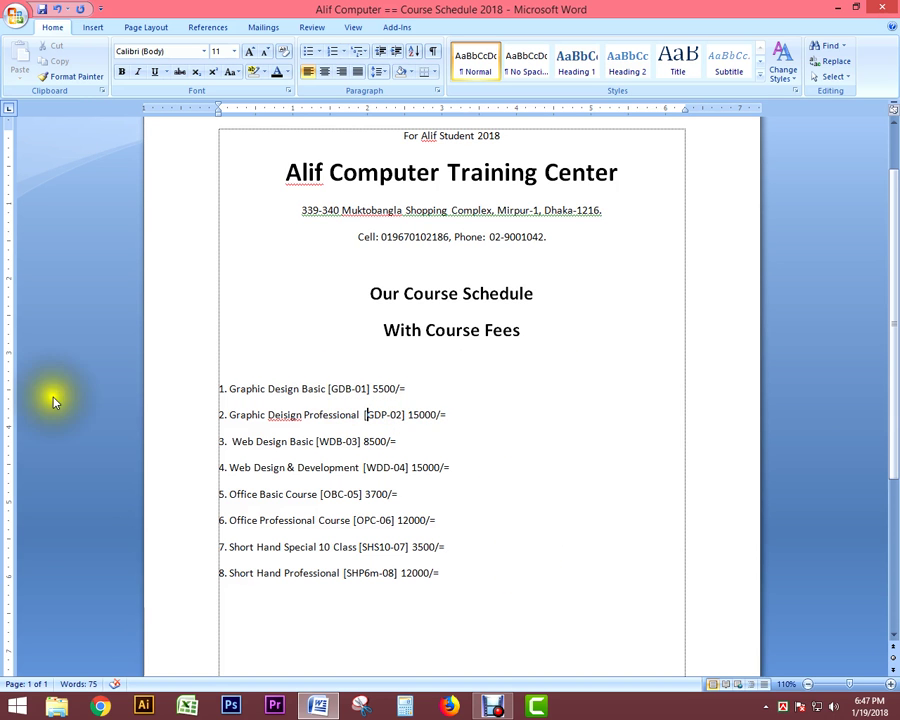
{"action": "left_click_drag", "start_coordinate": [200, 390], "coordinate": [196, 572]}
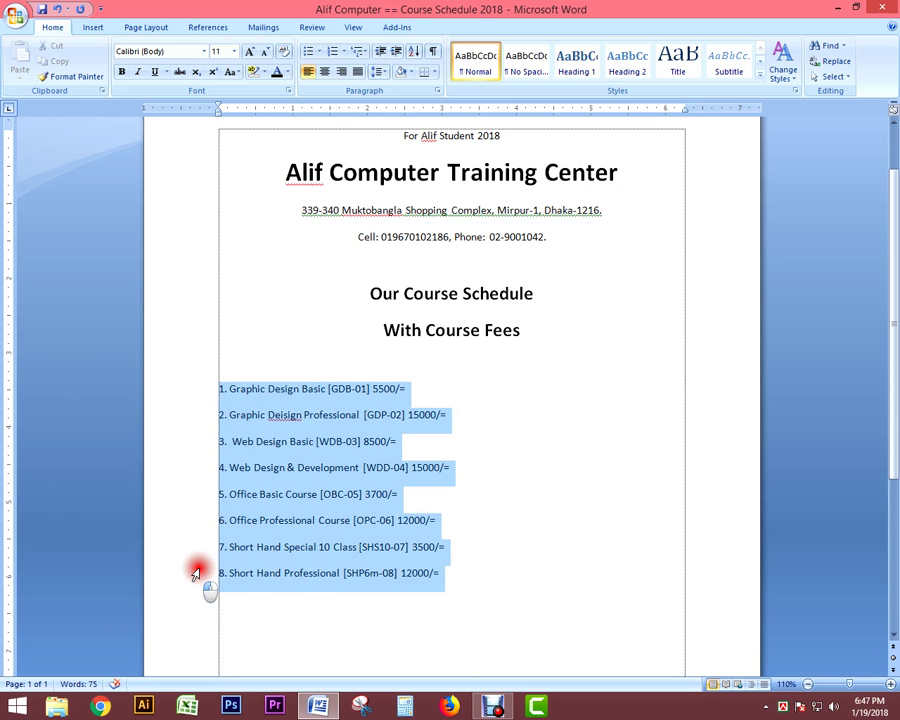
{"action": "left_click", "coordinate": [210, 390]}
{"action": "left_click", "coordinate": [224, 389]}
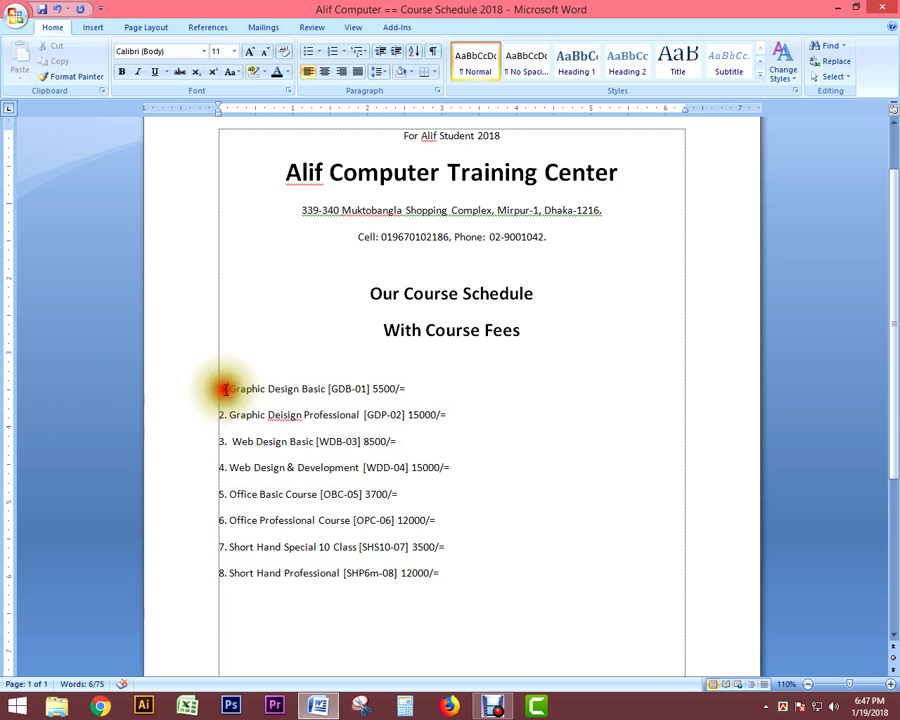
{"action": "left_click", "coordinate": [194, 394]}
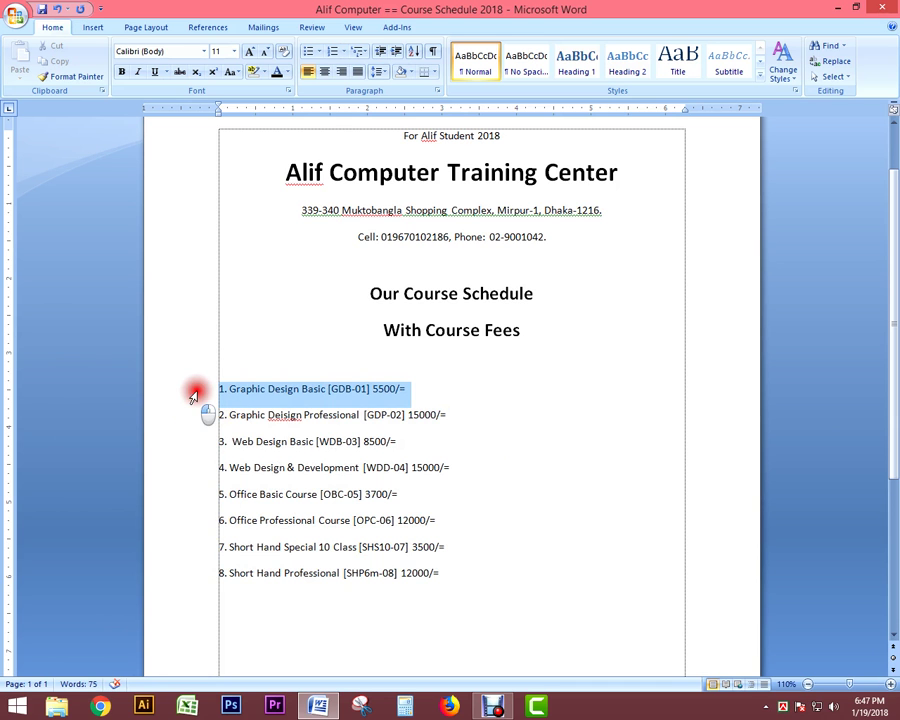
{"action": "left_click_drag", "start_coordinate": [194, 396], "coordinate": [195, 576]}
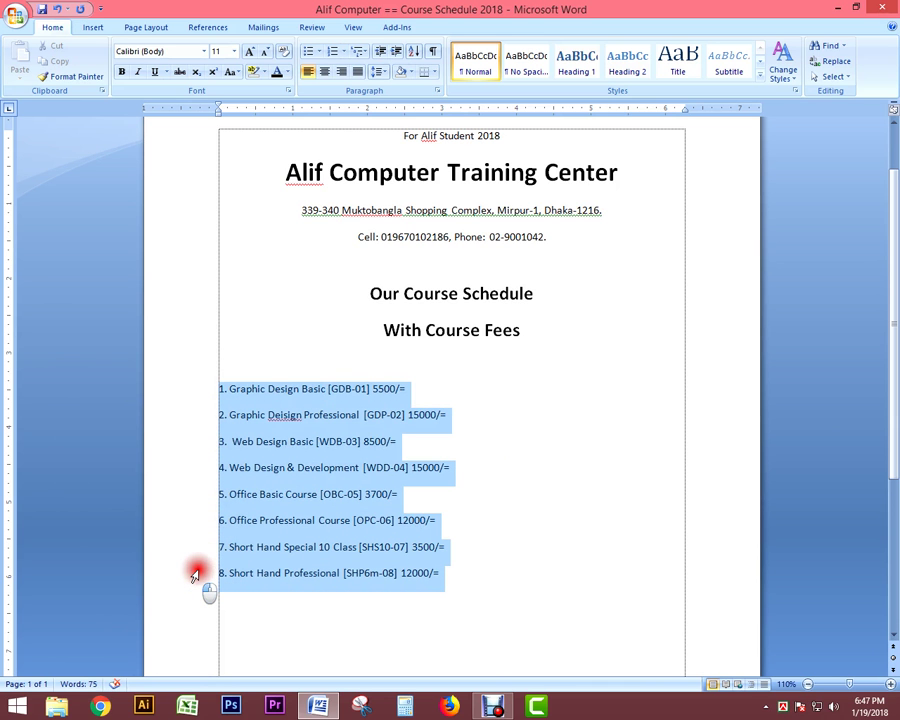
{"action": "left_click", "coordinate": [256, 456]}
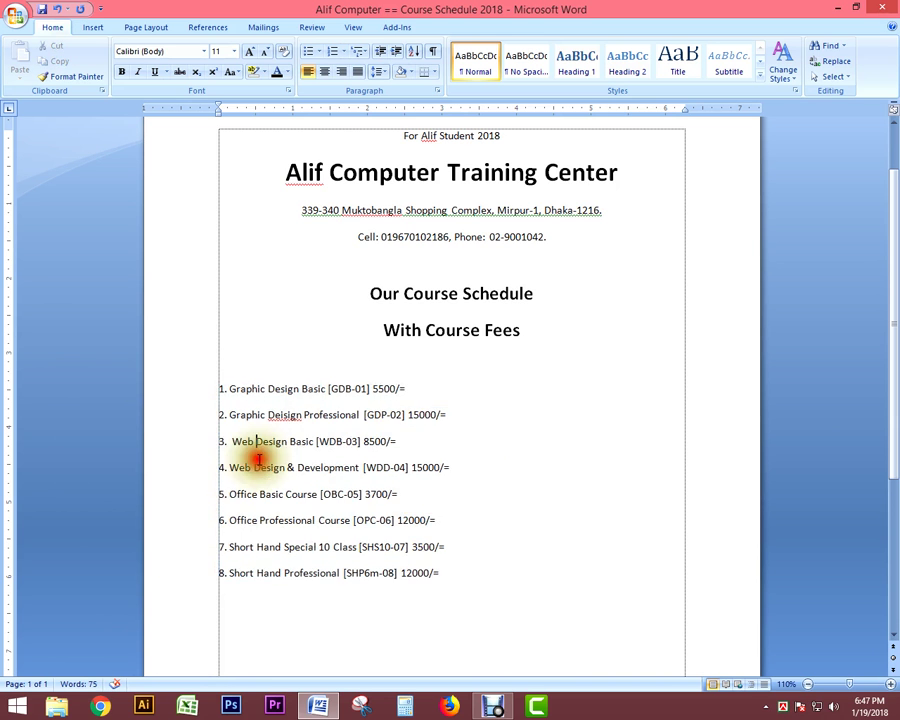
{"action": "left_click", "coordinate": [221, 389]}
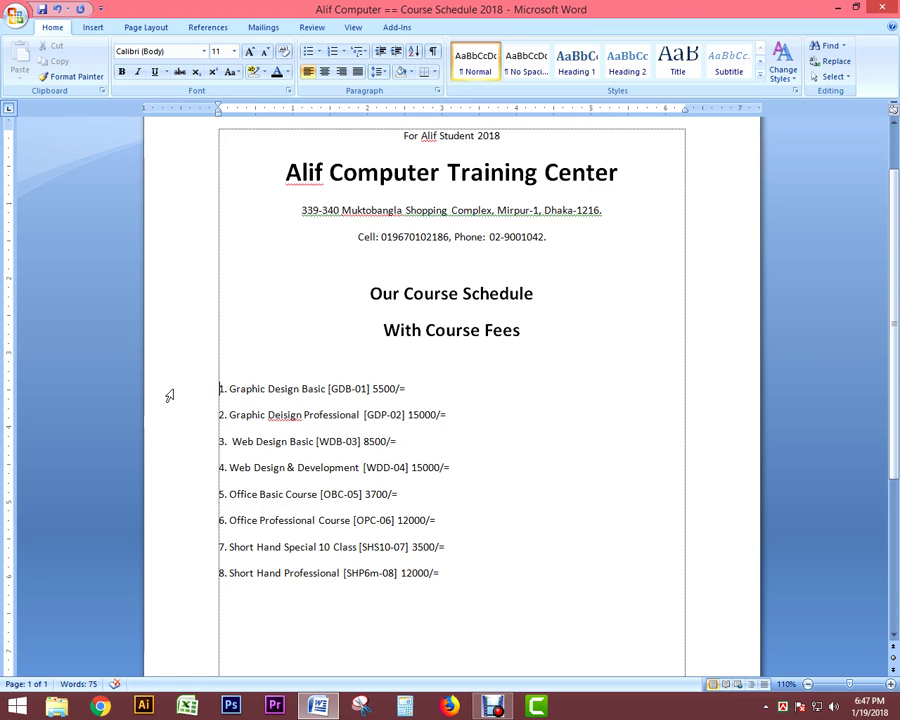
{"action": "left_click", "coordinate": [172, 395]}
{"action": "left_click_drag", "start_coordinate": [174, 392], "coordinate": [176, 574]}
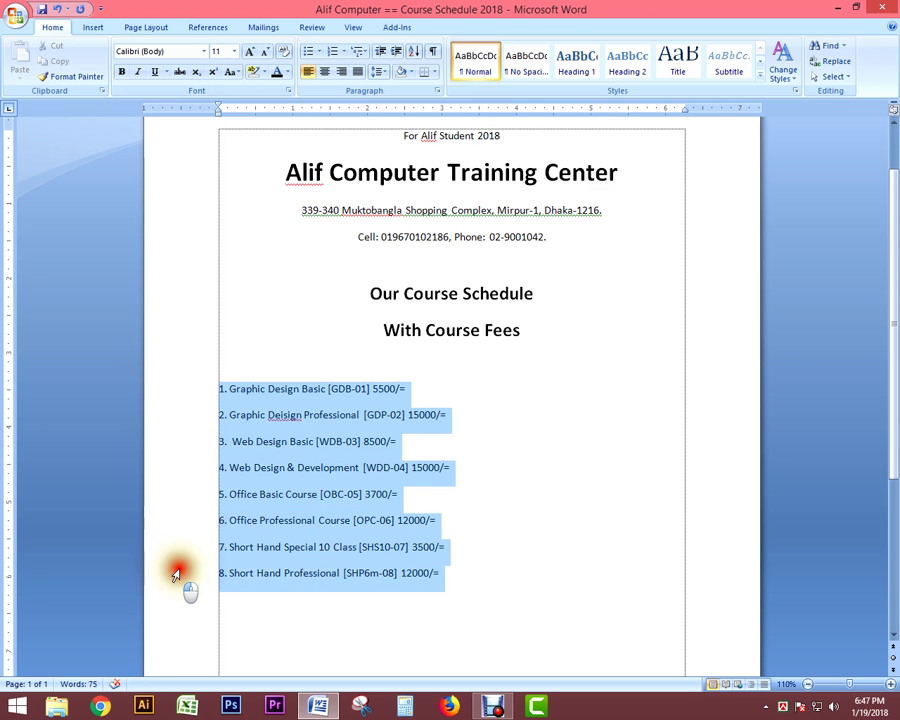
{"action": "left_click", "coordinate": [294, 492]}
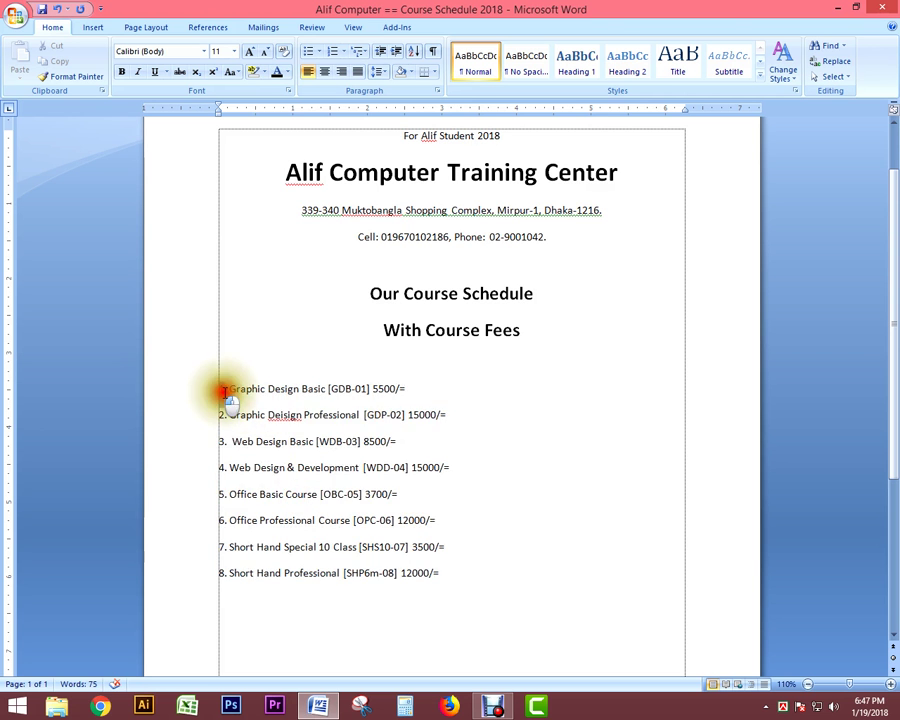
{"action": "left_click_drag", "start_coordinate": [220, 389], "coordinate": [476, 571]}
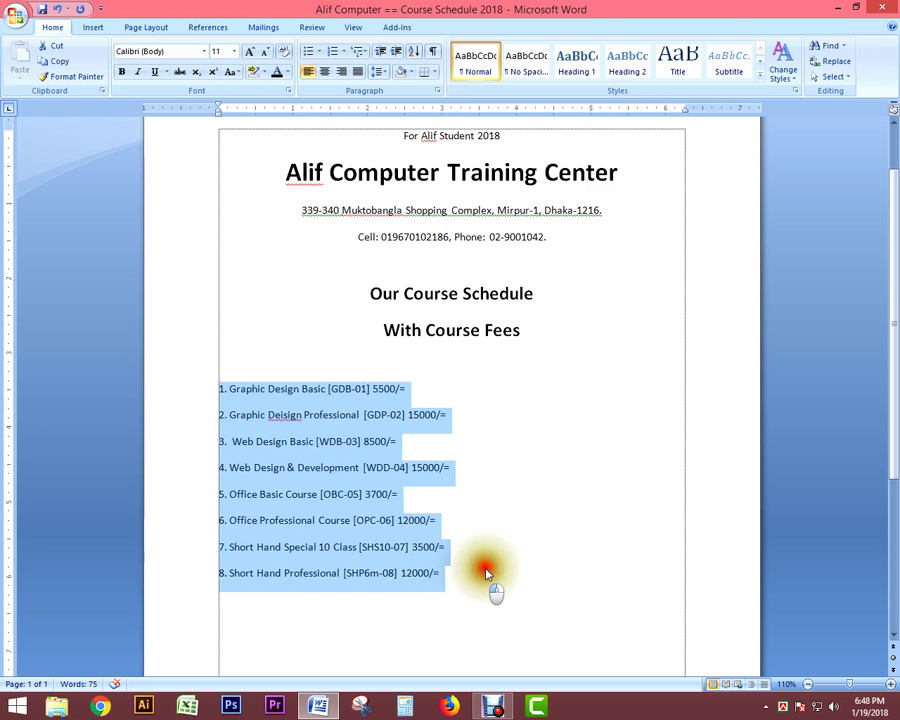
{"action": "left_click", "coordinate": [486, 572]}
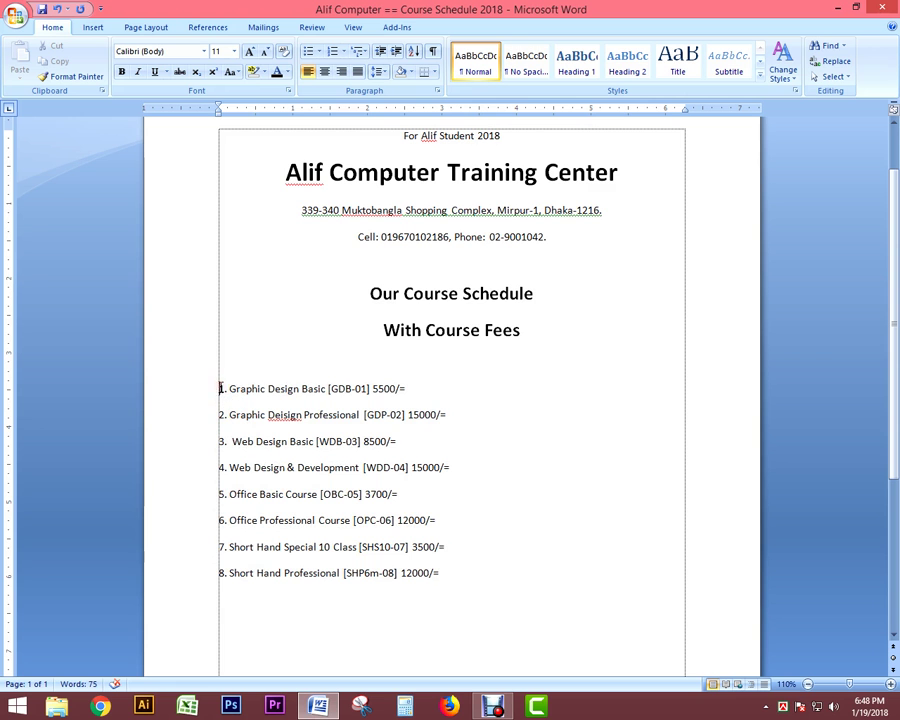
{"action": "left_click_drag", "start_coordinate": [182, 389], "coordinate": [182, 513]}
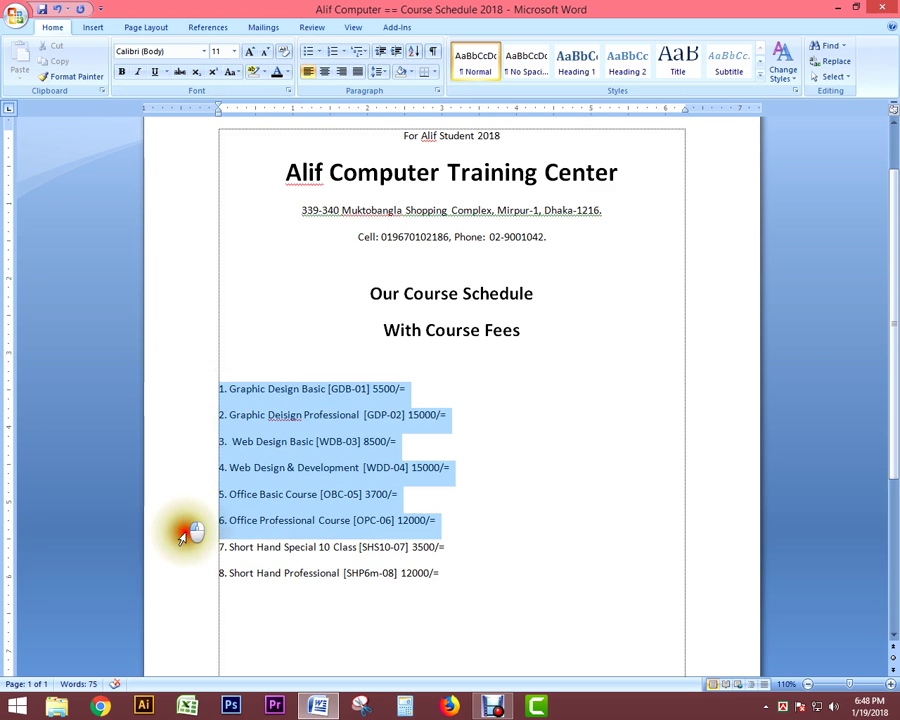
{"action": "left_click_drag", "start_coordinate": [182, 513], "coordinate": [185, 583]}
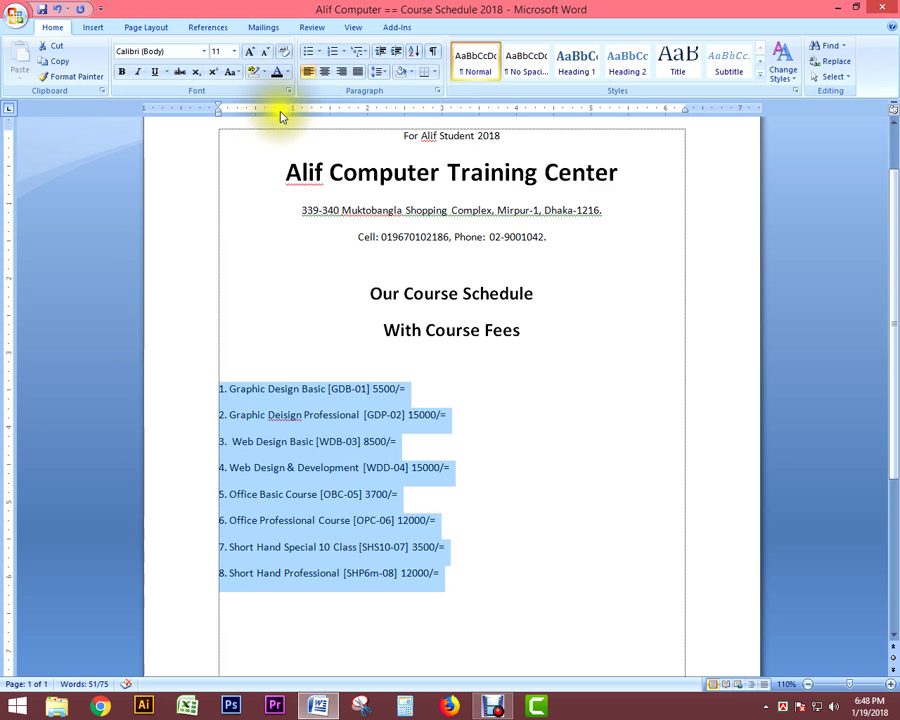
- Place two left tab stops on the ruler for the code and fee columns
{"action": "scroll", "coordinate": [365, 117], "scroll_direction": "up", "scroll_amount": 2, "text": "ctrl"}
{"action": "scroll", "coordinate": [330, 133], "scroll_direction": "up", "scroll_amount": 2}
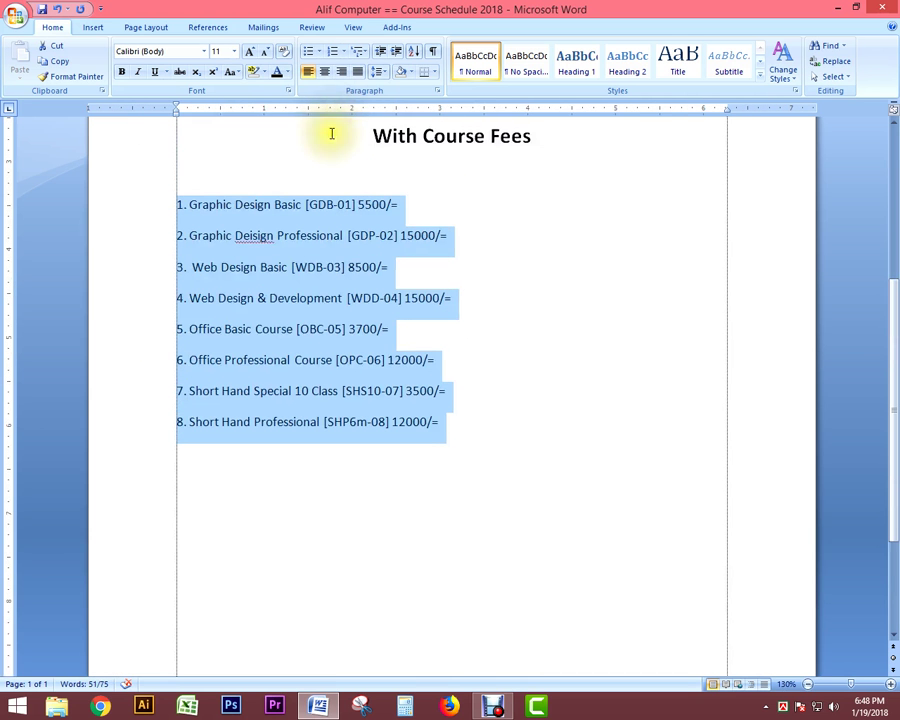
{"action": "left_click", "coordinate": [517, 114]}
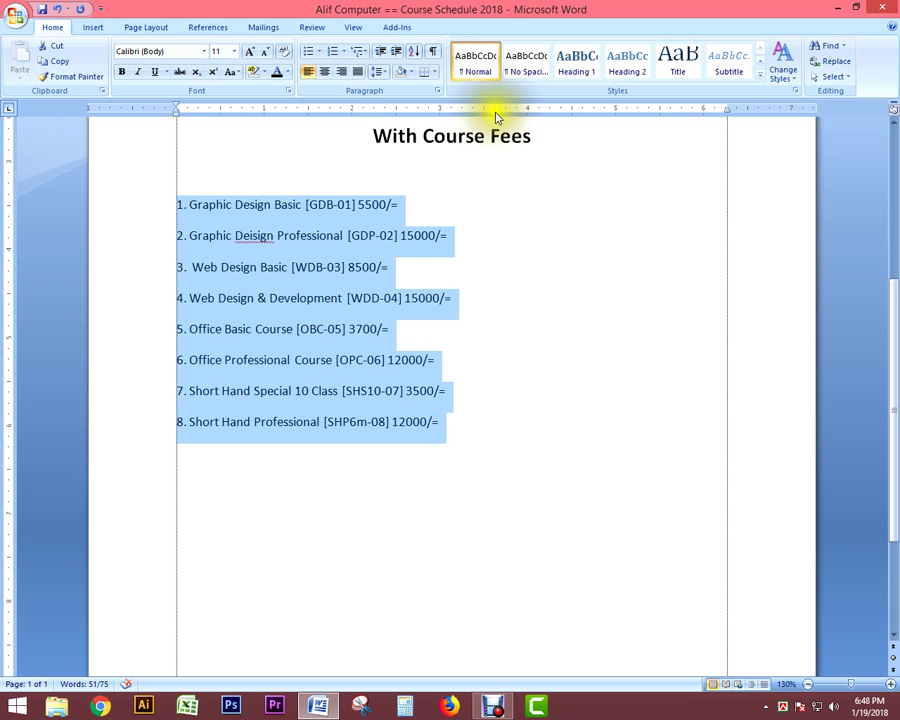
{"action": "left_click", "coordinate": [484, 116]}
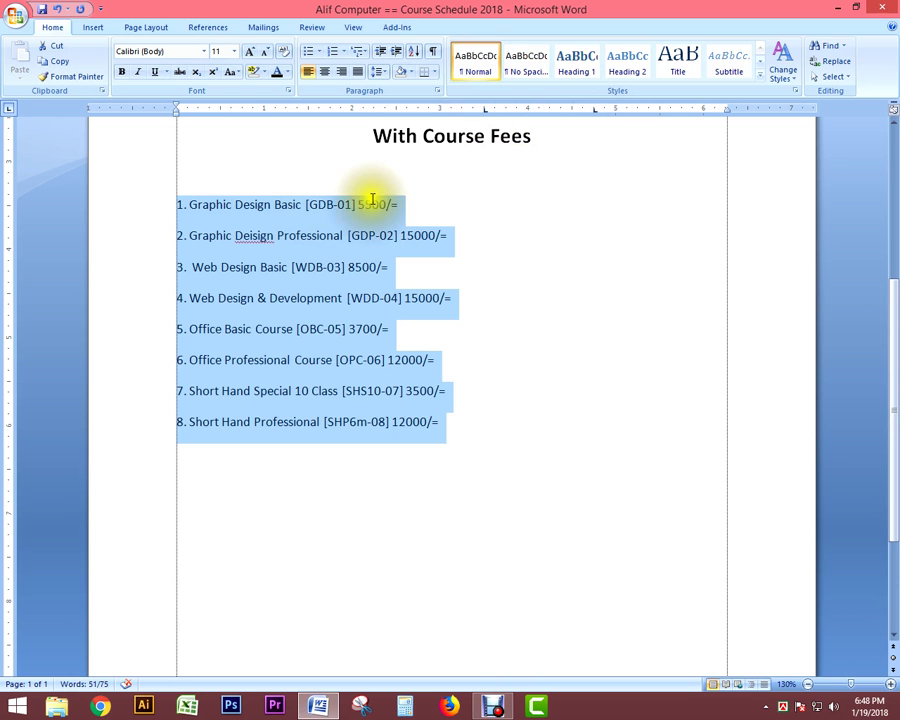
- Tab each bracketed code, [GDB-01] through [SHP6m-08], into the code column
{"action": "left_click", "coordinate": [325, 218]}
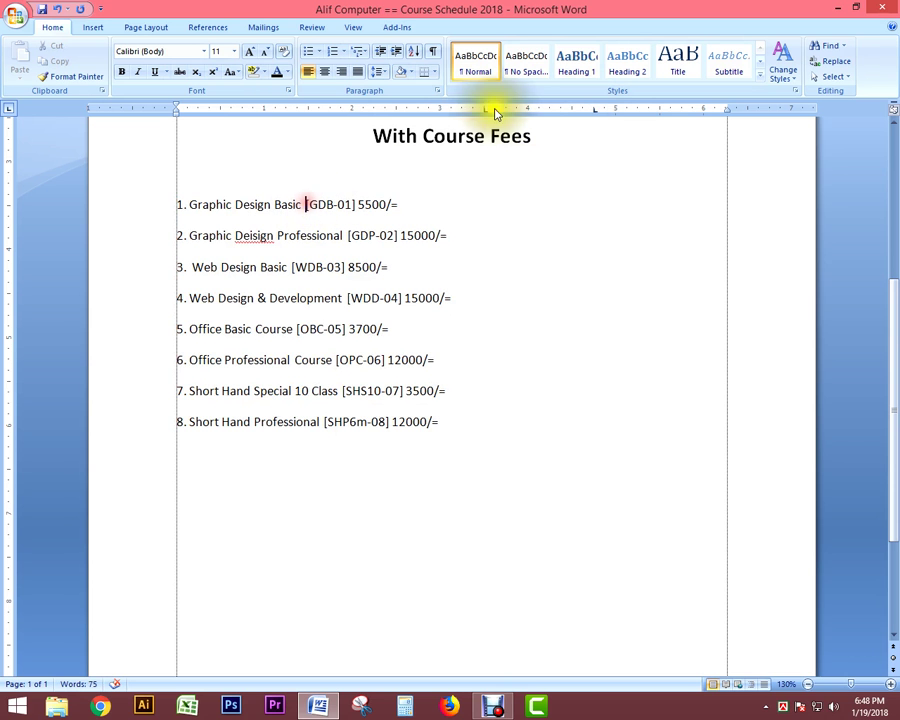
{"action": "left_click", "coordinate": [305, 204]}
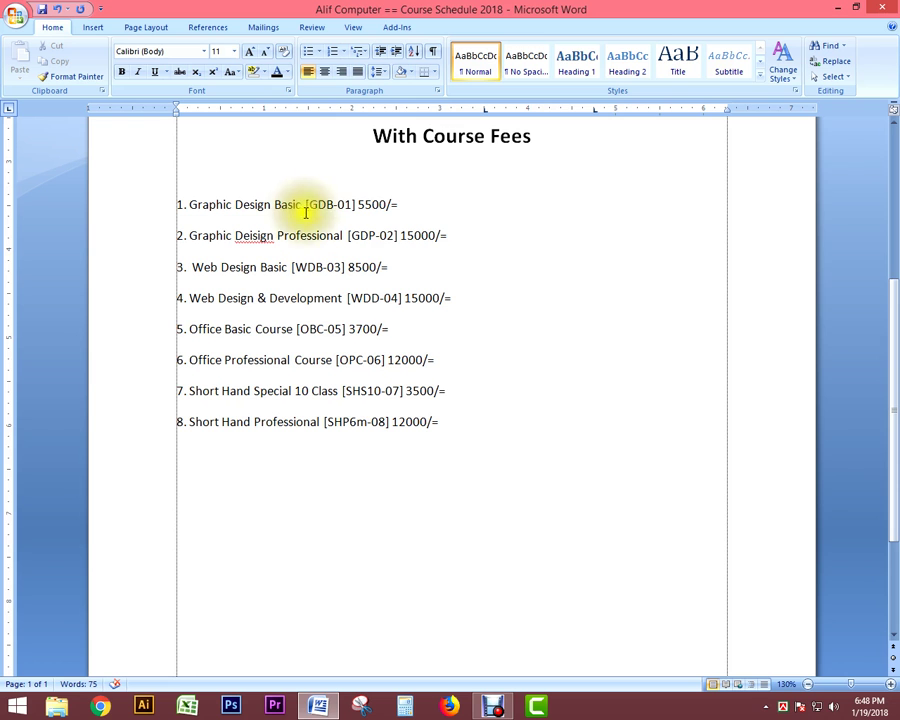
{"action": "key", "text": "Tab"}
{"action": "key", "text": "Tab"}
{"action": "key", "text": "Tab"}
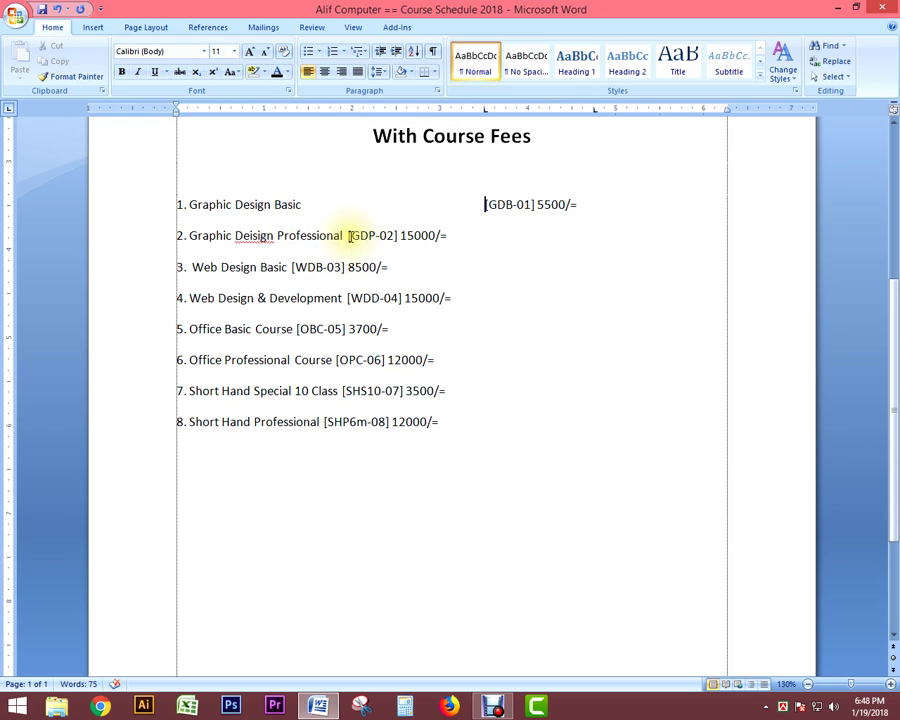
{"action": "left_click", "coordinate": [349, 237]}
{"action": "key", "text": "Tab"}
{"action": "key", "text": "Tab"}
{"action": "key", "text": "Tab"}
{"action": "left_click", "coordinate": [292, 267]}
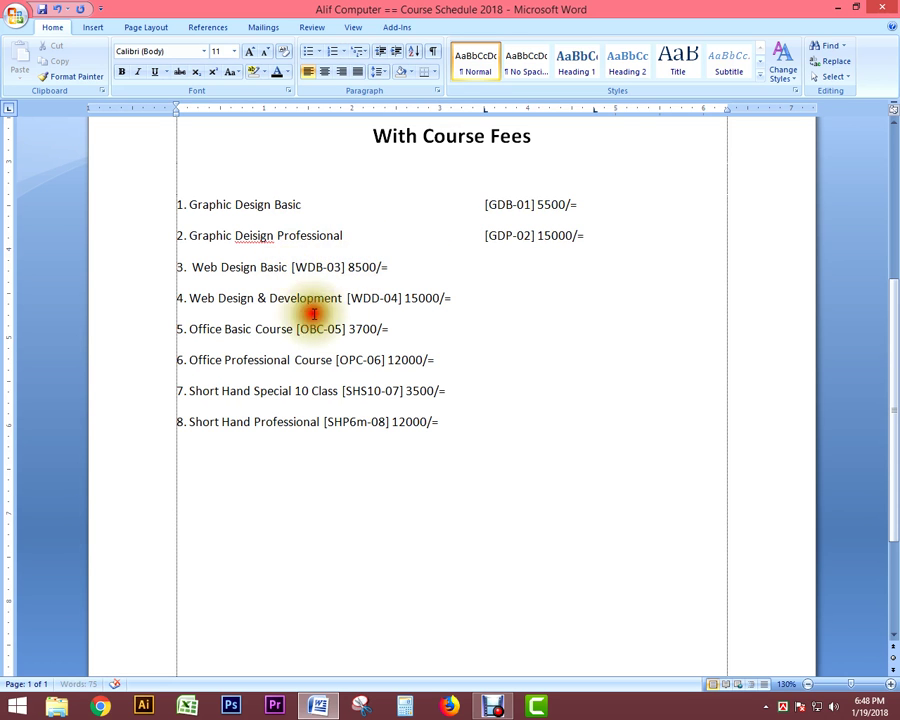
{"action": "key", "text": "Tab"}
{"action": "key", "text": "Tab"}
{"action": "key", "text": "Tab"}
{"action": "left_click", "coordinate": [346, 298]}
{"action": "key", "text": "Tab"}
{"action": "key", "text": "Tab"}
{"action": "key", "text": "Tab"}
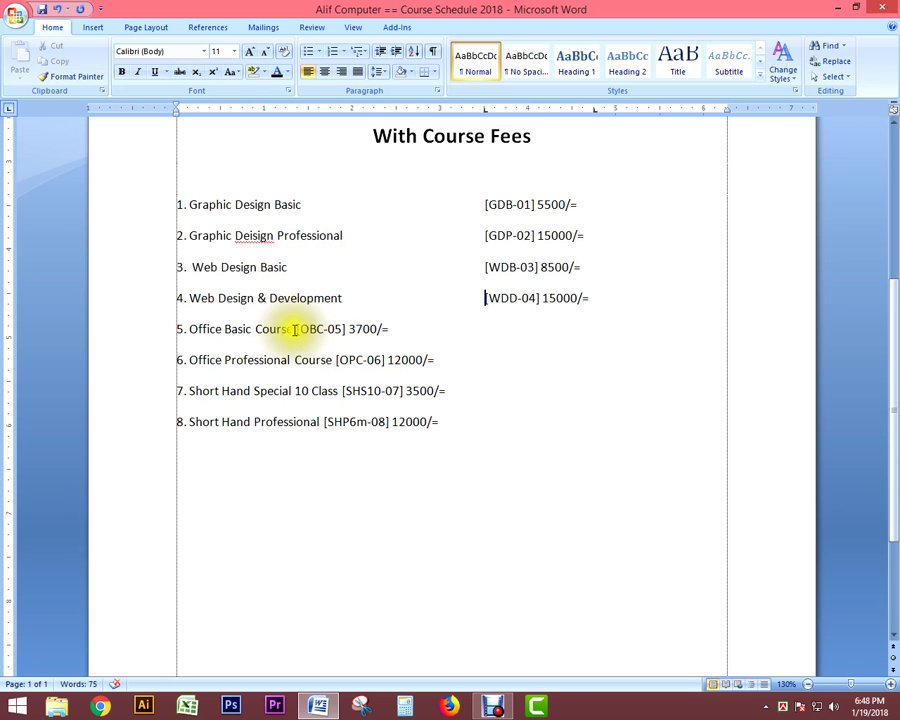
{"action": "left_click", "coordinate": [298, 329]}
{"action": "key", "text": "Tab"}
{"action": "key", "text": "Tab"}
{"action": "key", "text": "Tab"}
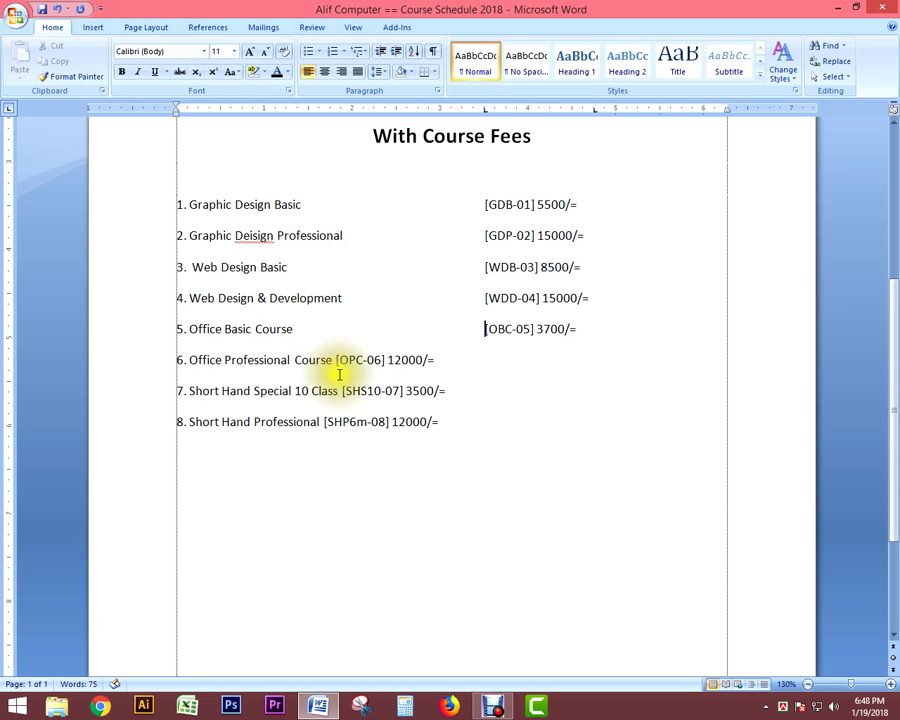
{"action": "left_click", "coordinate": [336, 360]}
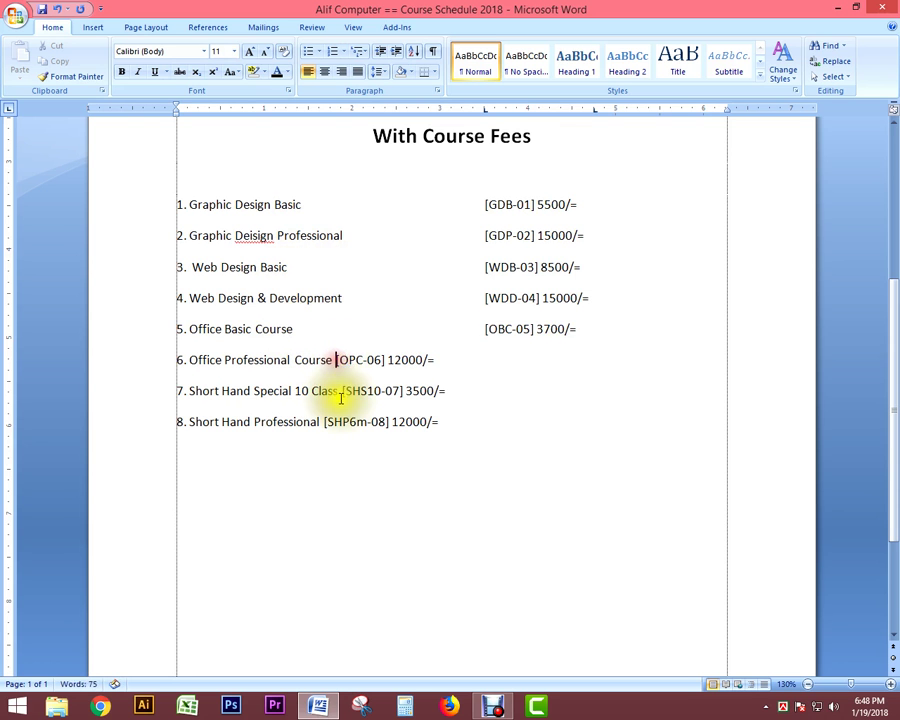
{"action": "key", "text": "Tab"}
{"action": "key", "text": "Tab"}
{"action": "key", "text": "Tab"}
{"action": "left_click", "coordinate": [341, 390]}
{"action": "key", "text": "Tab"}
{"action": "key", "text": "Tab"}
{"action": "key", "text": "Tab"}
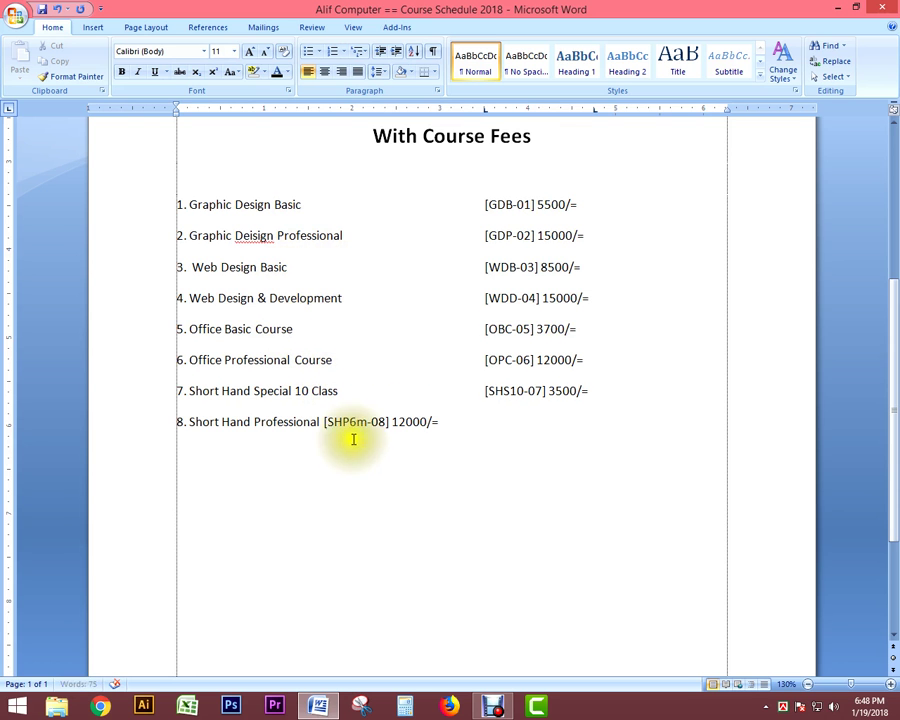
{"action": "left_click", "coordinate": [324, 422]}
{"action": "key", "text": "Tab"}
{"action": "key", "text": "Tab"}
{"action": "key", "text": "Tab"}
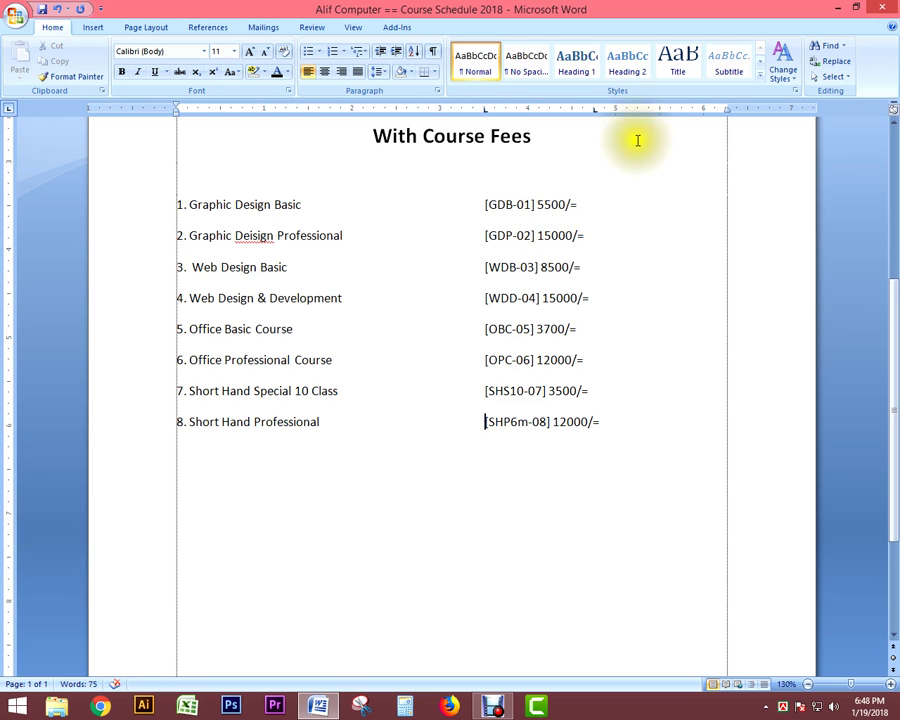
- Tab every fee (5500/=, 15000/=, 8500/=, 3700/=, 12000/=, 3500/=) into the fee column
{"action": "key", "text": "Tab"}
{"action": "left_click", "coordinate": [537, 235]}
{"action": "key", "text": "Tab"}
{"action": "left_click", "coordinate": [539, 267]}
{"action": "key", "text": "Tab"}
{"action": "left_click", "coordinate": [541, 298]}
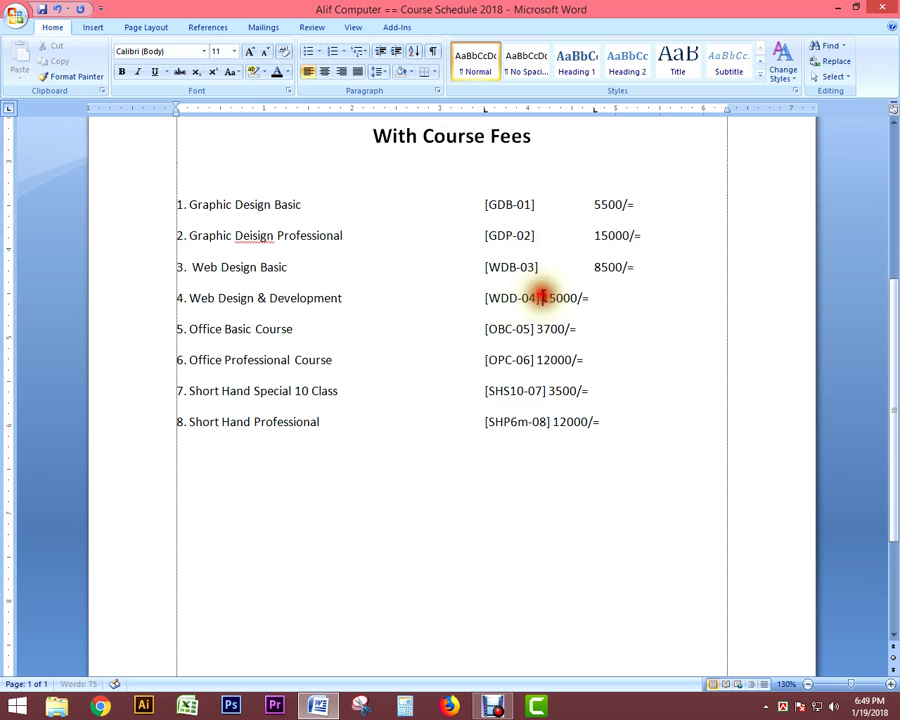
{"action": "key", "text": "Tab"}
{"action": "left_click", "coordinate": [536, 329]}
{"action": "key", "text": "Tab"}
{"action": "left_click", "coordinate": [536, 359]}
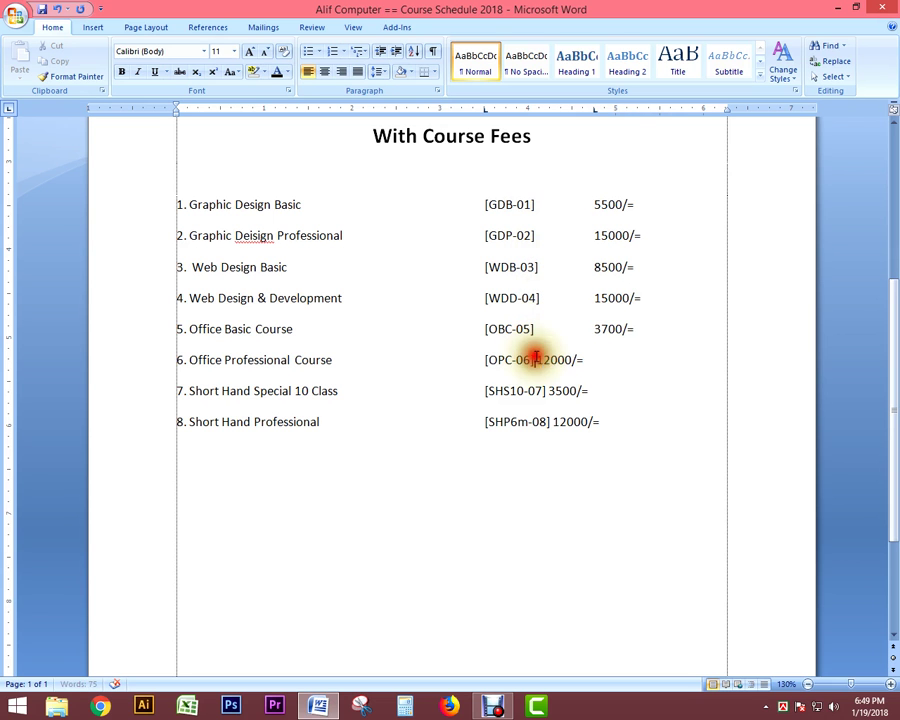
{"action": "key", "text": "Tab"}
{"action": "left_click", "coordinate": [548, 391]}
{"action": "key", "text": "Tab"}
{"action": "left_click", "coordinate": [551, 421]}
{"action": "key", "text": "Tab"}
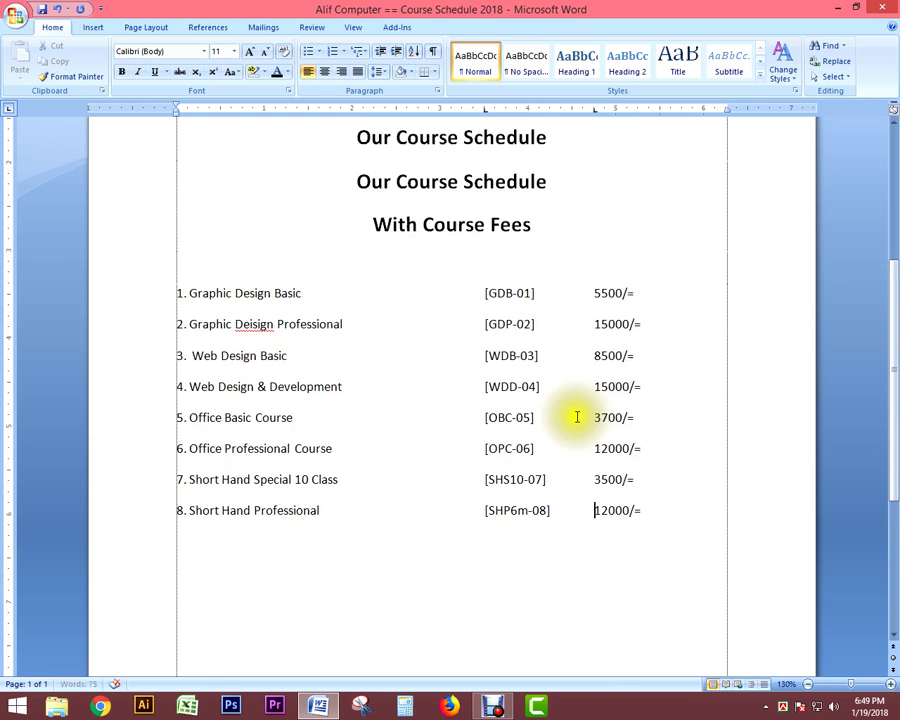
- Select the whole document and enlarge its font two steps with Grow Font
{"action": "scroll", "coordinate": [568, 422], "scroll_direction": "down", "scroll_amount": 5, "text": "ctrl"}
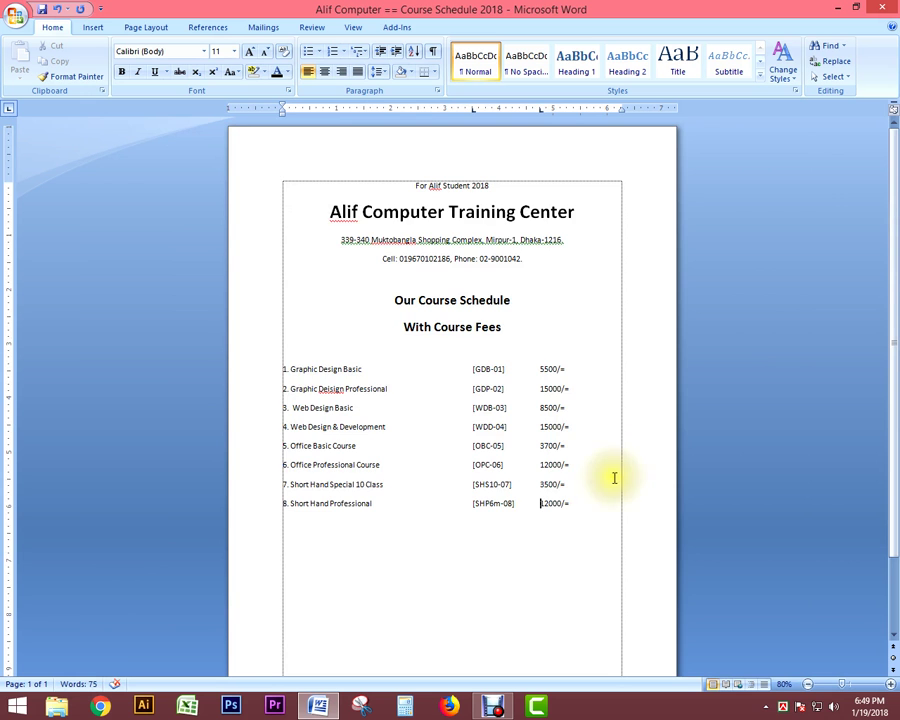
{"action": "left_click_drag", "start_coordinate": [602, 522], "coordinate": [282, 160]}
{"action": "left_click", "coordinate": [650, 530]}
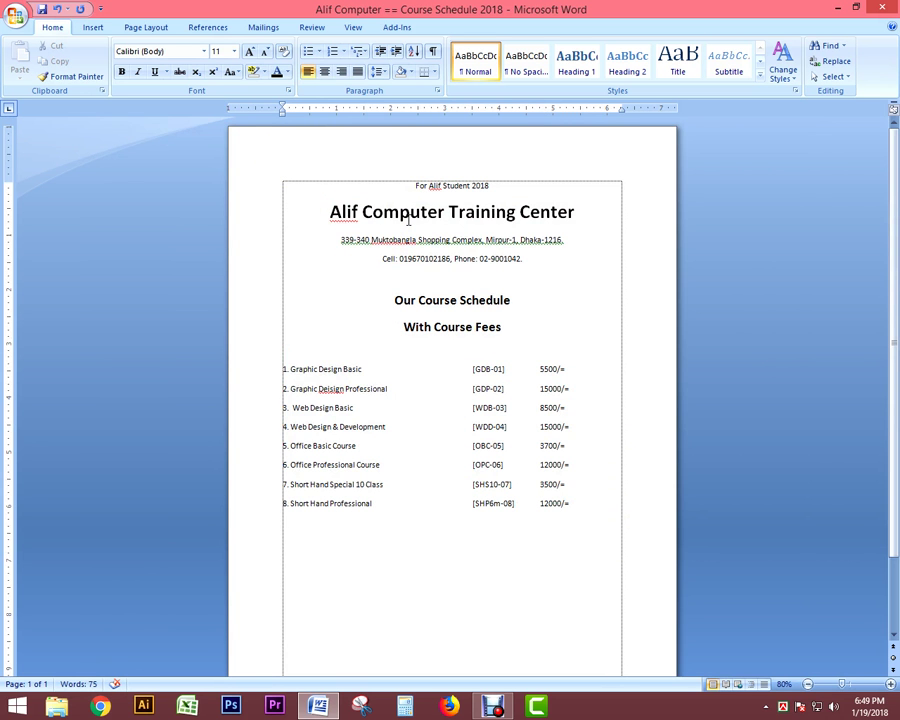
{"action": "key", "text": "ctrl+a"}
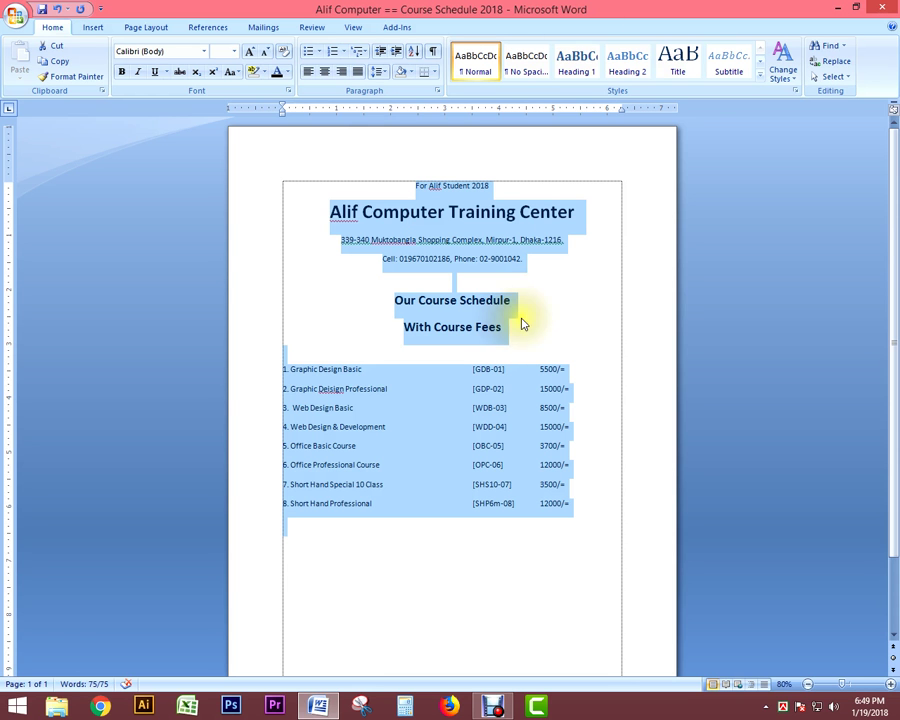
{"action": "left_click", "coordinate": [247, 55]}
{"action": "left_click", "coordinate": [247, 55]}
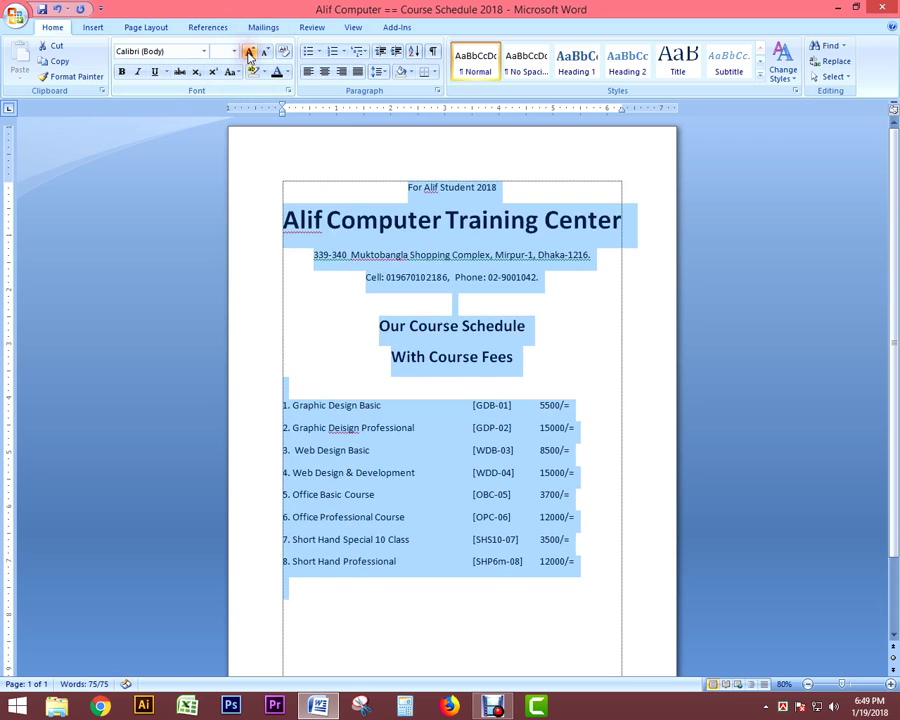
{"action": "left_click", "coordinate": [567, 295]}
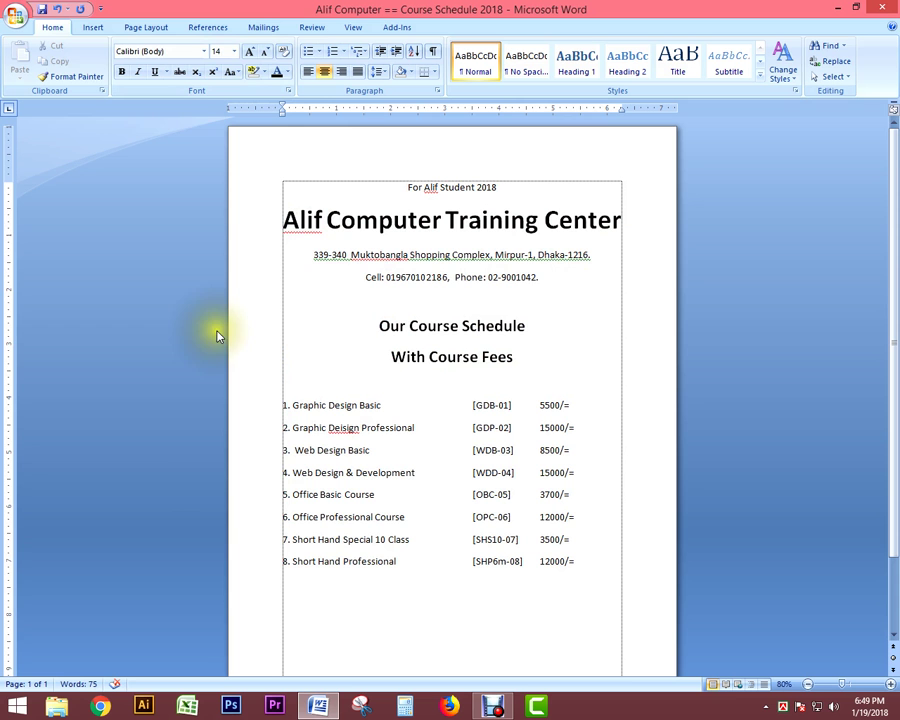
- Save the course schedule document
{"action": "key", "text": "ctrl+s"}
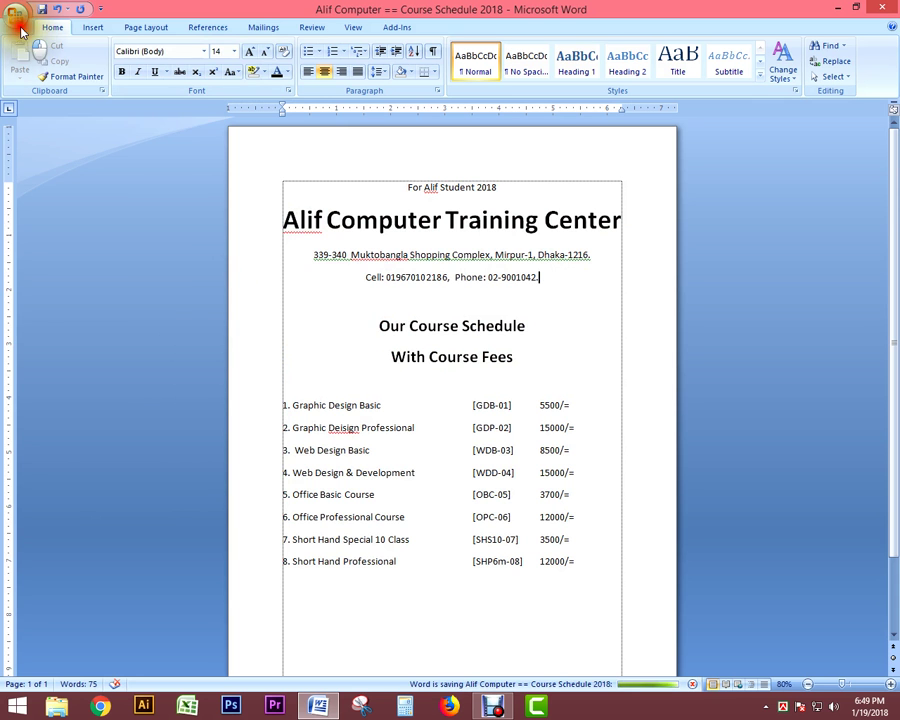
{"action": "left_click", "coordinate": [20, 26]}
{"action": "left_click", "coordinate": [36, 108]}
{"action": "left_click", "coordinate": [455, 297]}
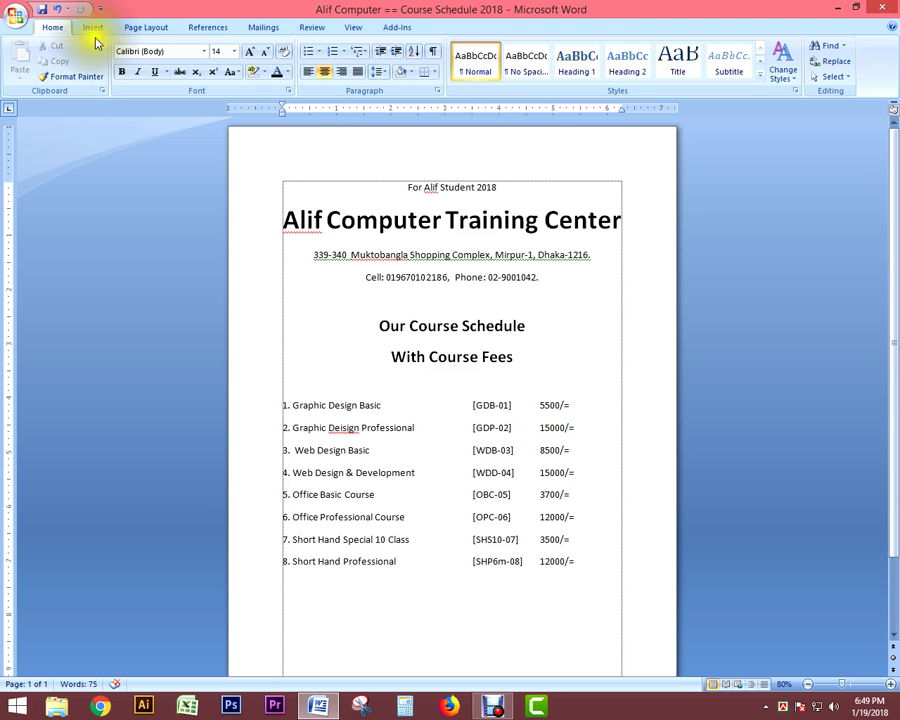
- Browse the Page Layout paper size, orientation and margin presets without changing them
{"action": "left_click", "coordinate": [143, 26]}
{"action": "left_click", "coordinate": [188, 70]}
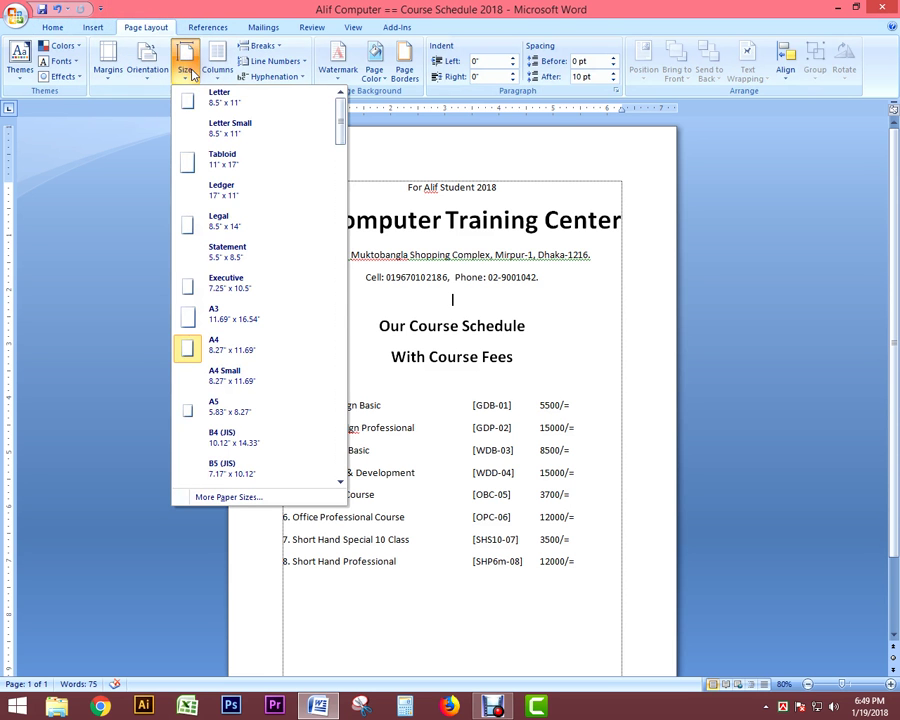
{"action": "left_click", "coordinate": [150, 70]}
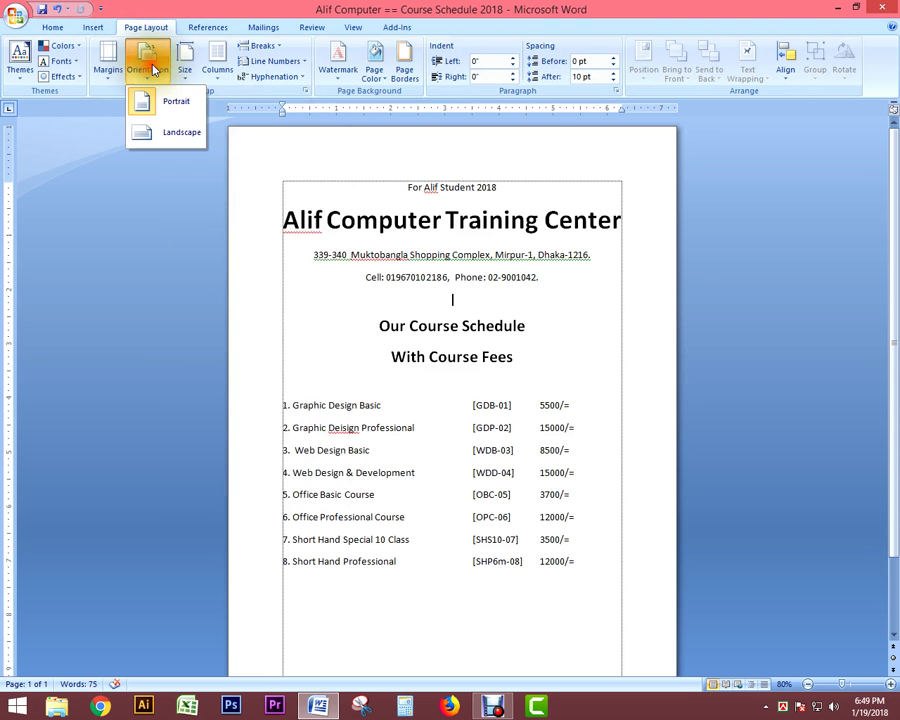
{"action": "left_click", "coordinate": [107, 70]}
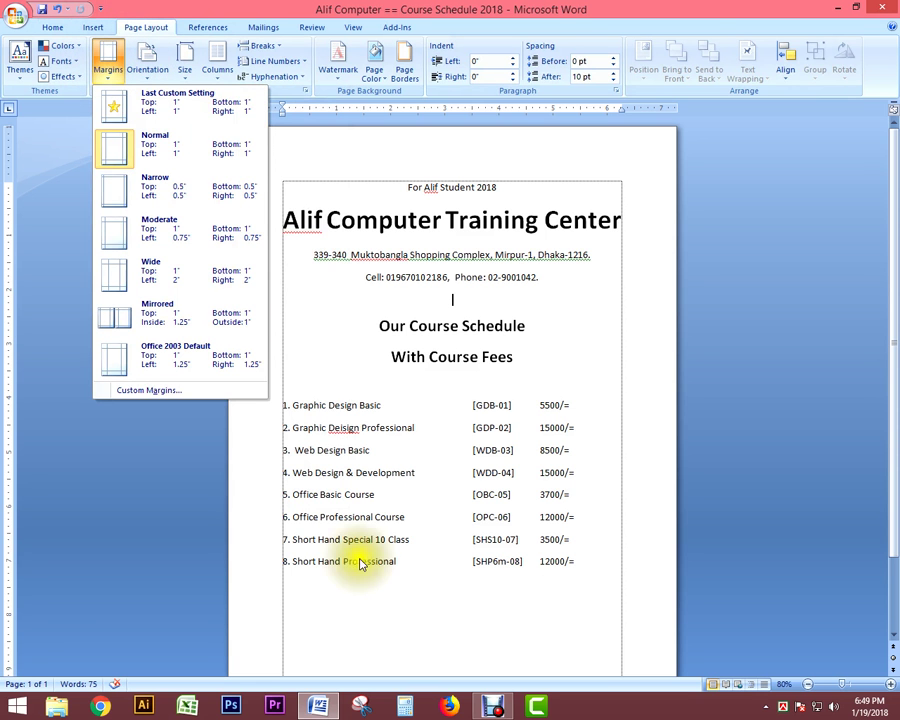
{"action": "left_click", "coordinate": [441, 473]}
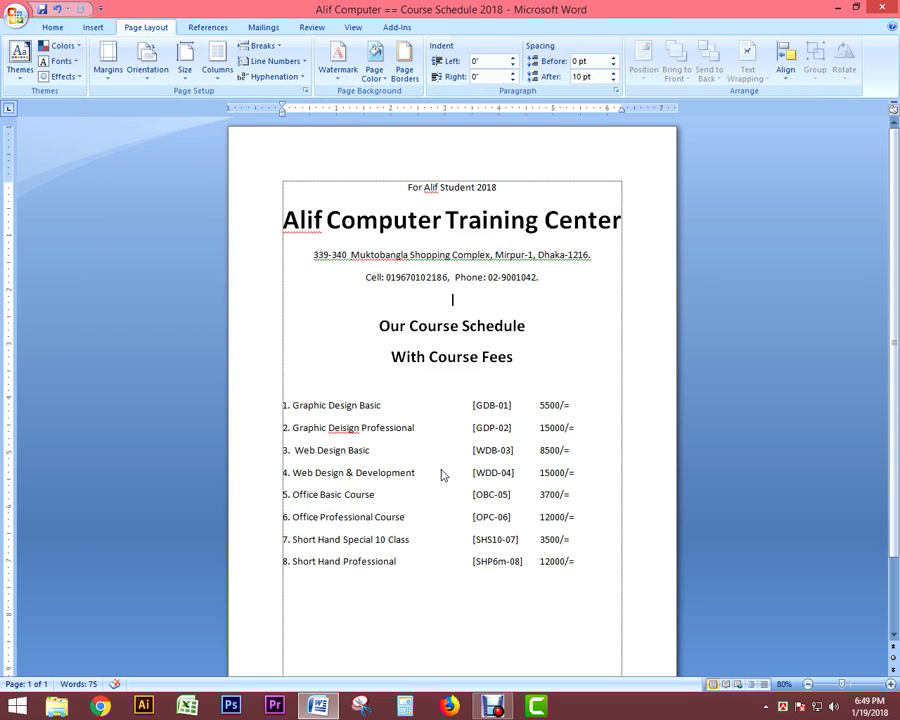
- Check over the eight course lines, then leave the course schedule document
{"action": "left_click", "coordinate": [447, 465]}
{"action": "left_click", "coordinate": [465, 452]}
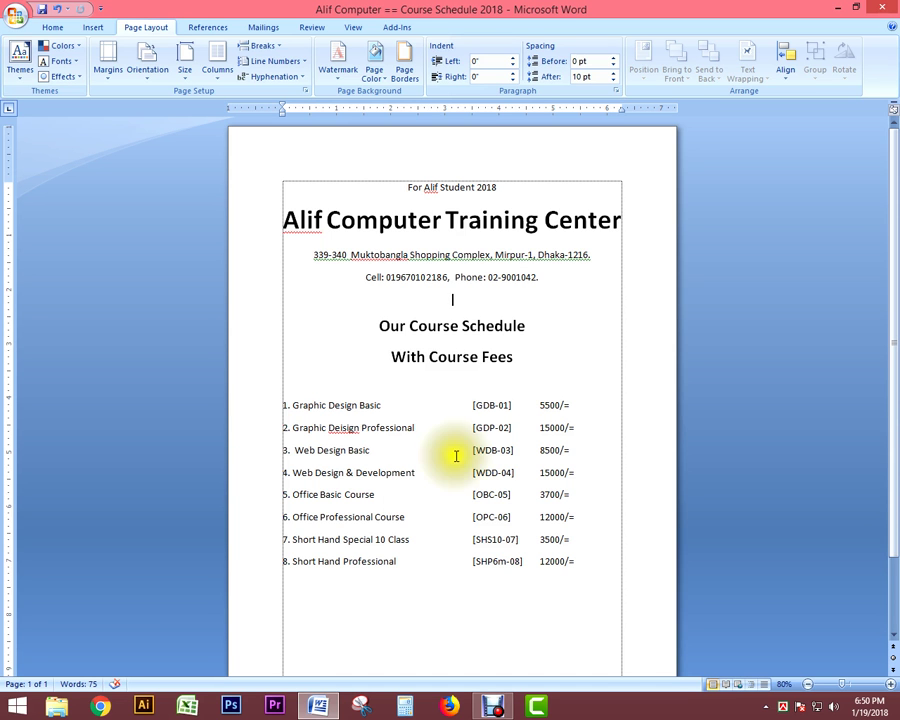
{"action": "left_click_drag", "start_coordinate": [263, 408], "coordinate": [265, 562]}
{"action": "left_click", "coordinate": [442, 471]}
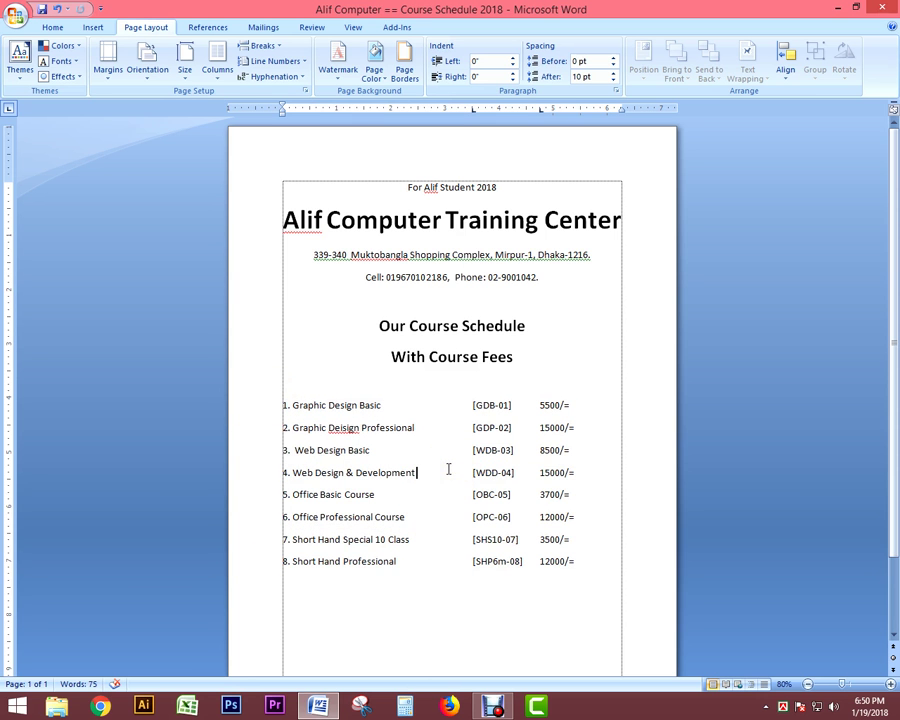
{"action": "left_click", "coordinate": [352, 536]}
{"action": "left_click", "coordinate": [352, 536]}
{"action": "left_click", "coordinate": [291, 420]}
{"action": "left_click", "coordinate": [430, 618]}
{"action": "scroll", "coordinate": [424, 597], "scroll_direction": "down", "scroll_amount": 2}
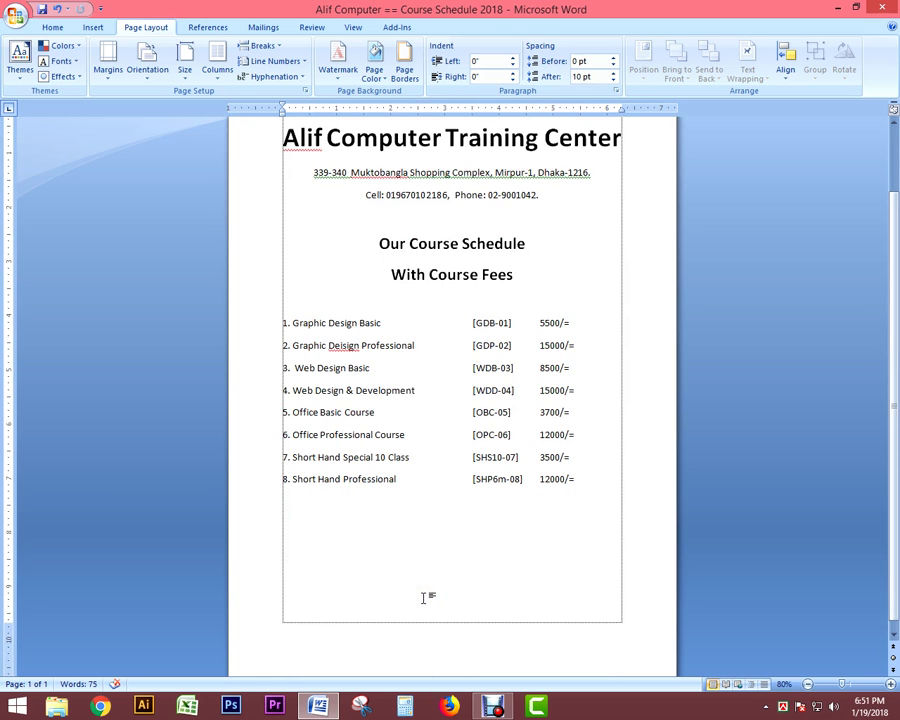
{"action": "key", "text": "ctrl+n"}
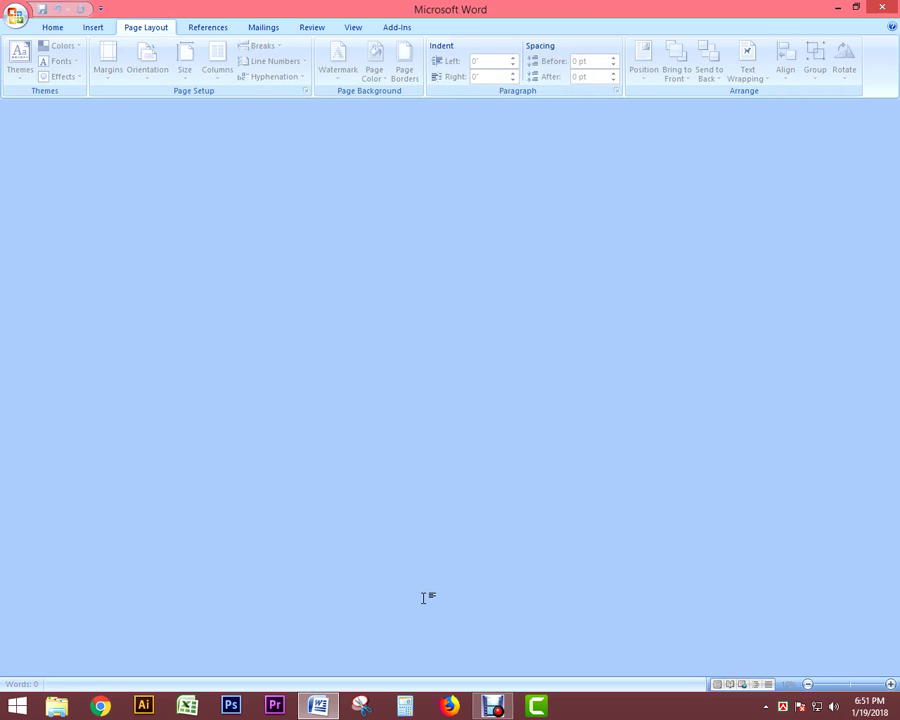
- Start a blank document titled 'Curriculum Vitae'
{"action": "left_click", "coordinate": [344, 550]}
{"action": "scroll", "coordinate": [288, 448], "scroll_direction": "up", "scroll_amount": 6}
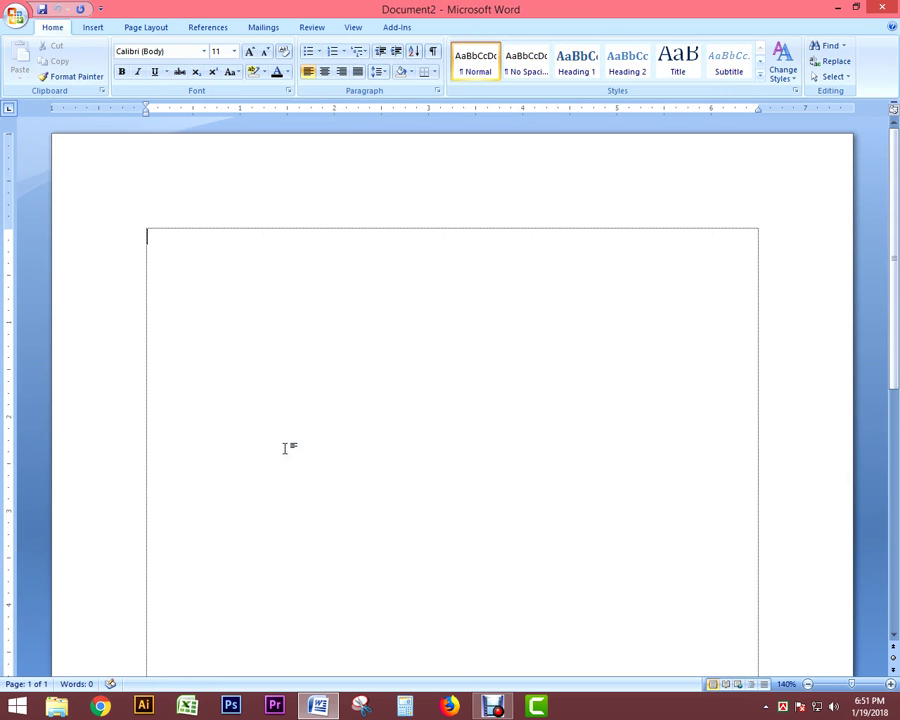
{"action": "type", "text": "Curriculum Vitae"}
{"action": "key", "text": "Return"}
{"action": "key", "text": "Return"}
{"action": "key", "text": "Return"}
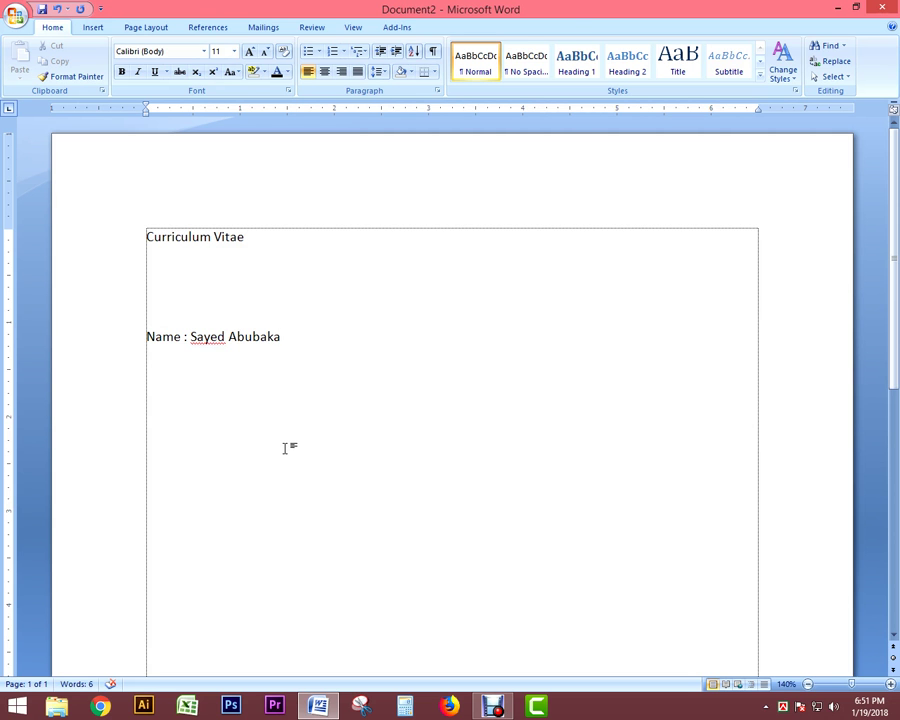
- Add Name, Fathers Name and Mothers Name lines with the person's and parents' names
{"action": "key", "text": "Return"}
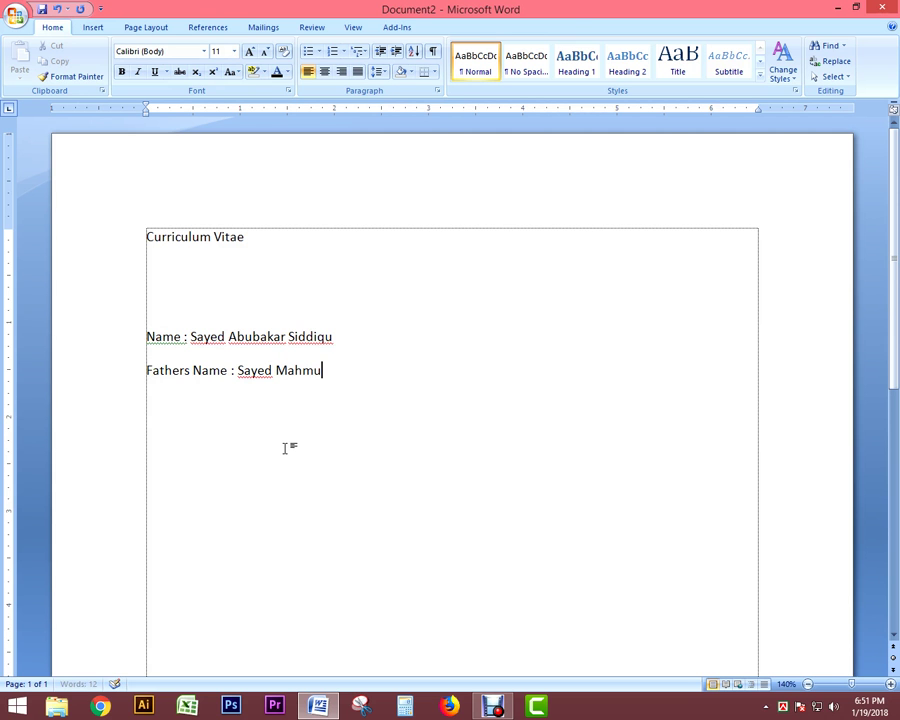
{"action": "key", "text": "Return"}
- Add Present Address and Permanent Address lines with their addresses, fixing typos and punctuation
{"action": "key", "text": "Return"}
{"action": "key", "text": "Return"}
{"action": "type", "text": "Perman"}
{"action": "key", "text": "BackSpace"}
{"action": "type", "text": "a"}
{"action": "key", "text": "BackSpace"}
{"action": "key", "text": "BackSpace"}
{"action": "key", "text": "BackSpace"}
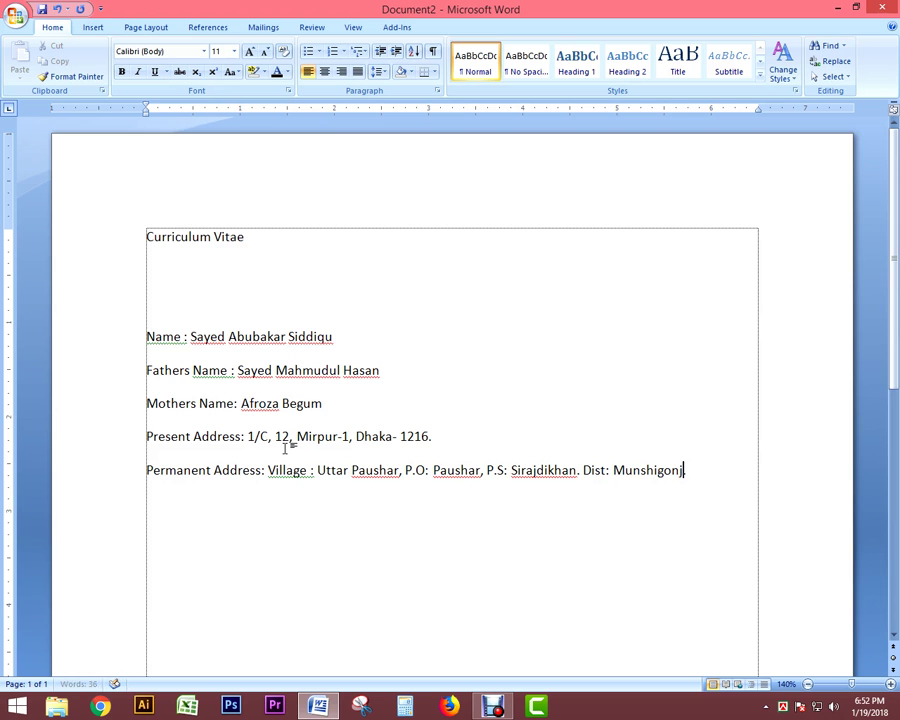
{"action": "key", "text": "ctrl+Left"}
{"action": "key", "text": "ctrl+Left"}
{"action": "key", "text": "ctrl+Left"}
{"action": "key", "text": "Left"}
{"action": "key", "text": "BackSpace"}
{"action": "type", "text": ","}
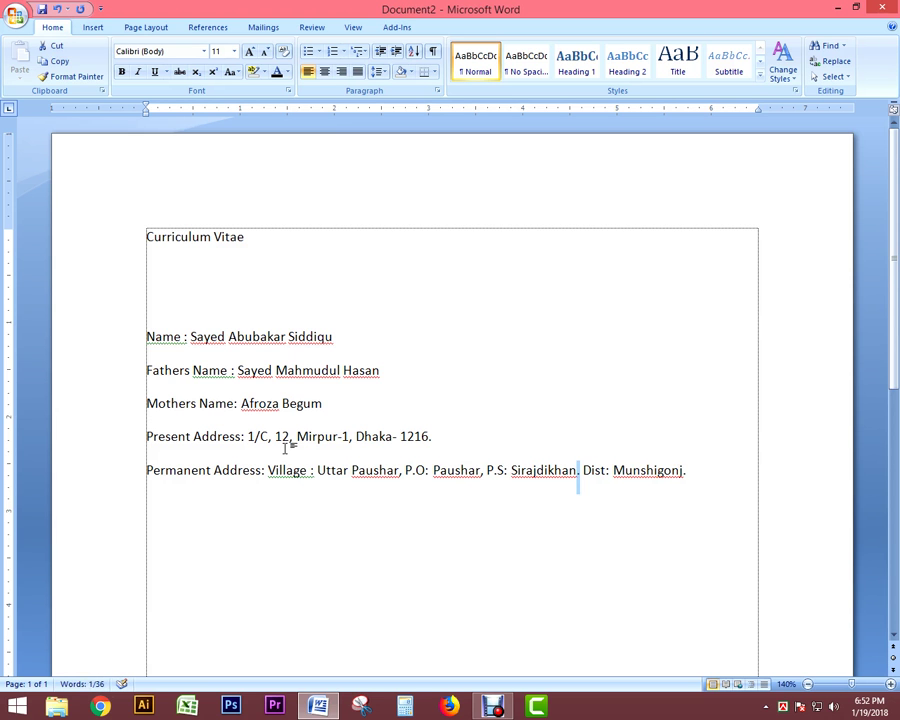
{"action": "key", "text": "End"}
{"action": "key", "text": "Return"}
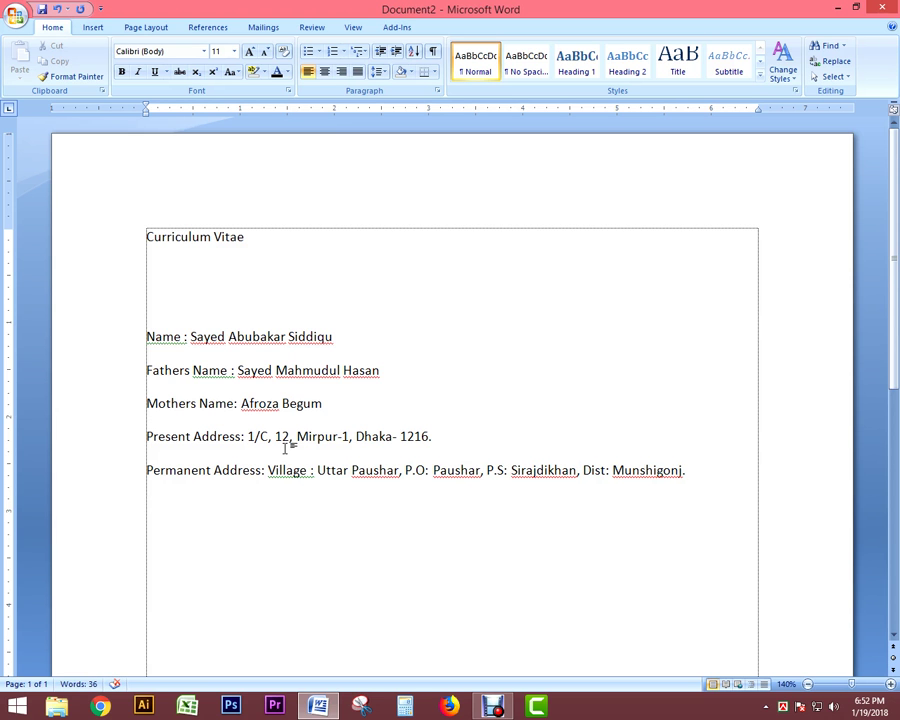
- Add Date of Birth, Religion, Nationality and Marital Status lines with their values
{"action": "type", "text": "Date Of"}
{"action": "key", "text": "BackSpace"}
{"action": "key", "text": "BackSpace"}
{"action": "type", "text": "irth:"}
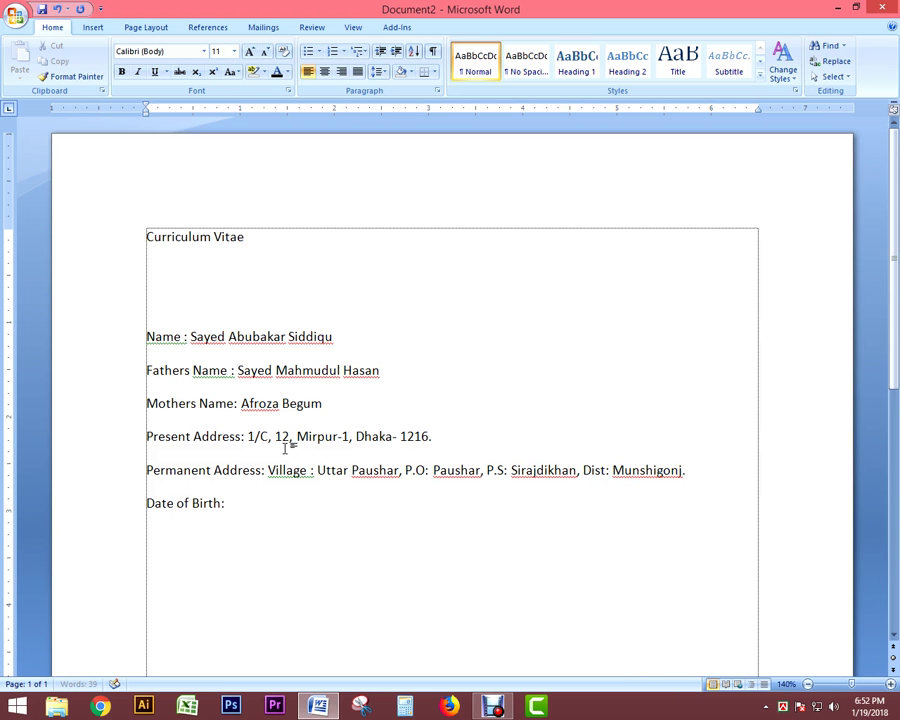
{"action": "key", "text": "Return"}
{"action": "type", "text": "Re"}
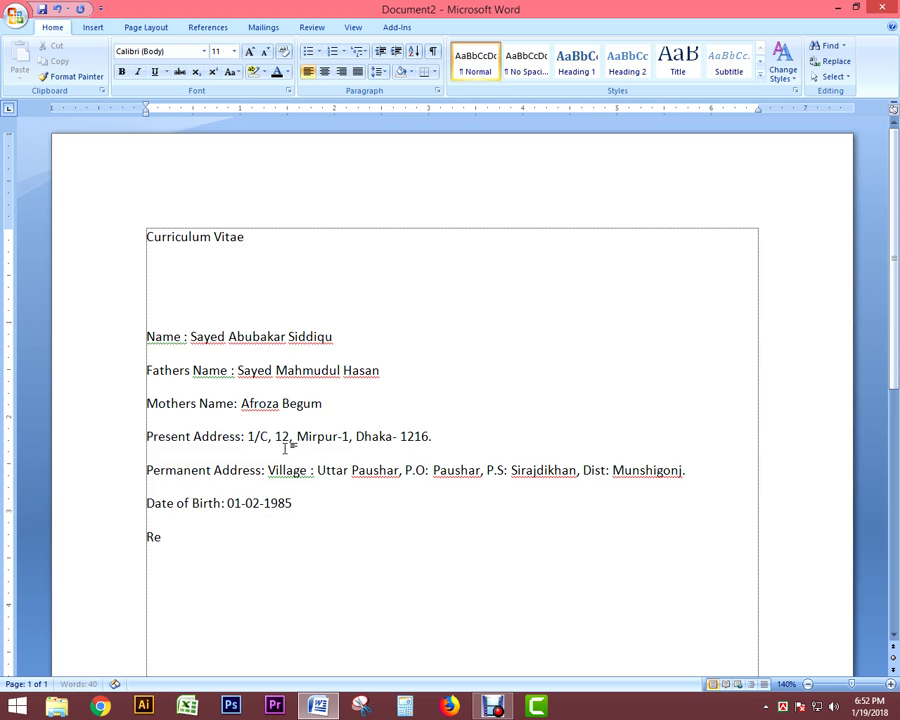
{"action": "type", "text": "ion"}
{"action": "type", "text": "lam"}
{"action": "key", "text": "Return"}
{"action": "type", "text": "natio"}
{"action": "key", "text": "BackSpace"}
{"action": "key", "text": "BackSpace"}
{"action": "key", "text": "BackSpace"}
{"action": "key", "text": "BackSpace"}
{"action": "key", "text": "BackSpace"}
{"action": "type", "text": "ionality : Bangladeshi."}
{"action": "key", "text": "Return"}
{"action": "type", "text": "Marital Status : "}
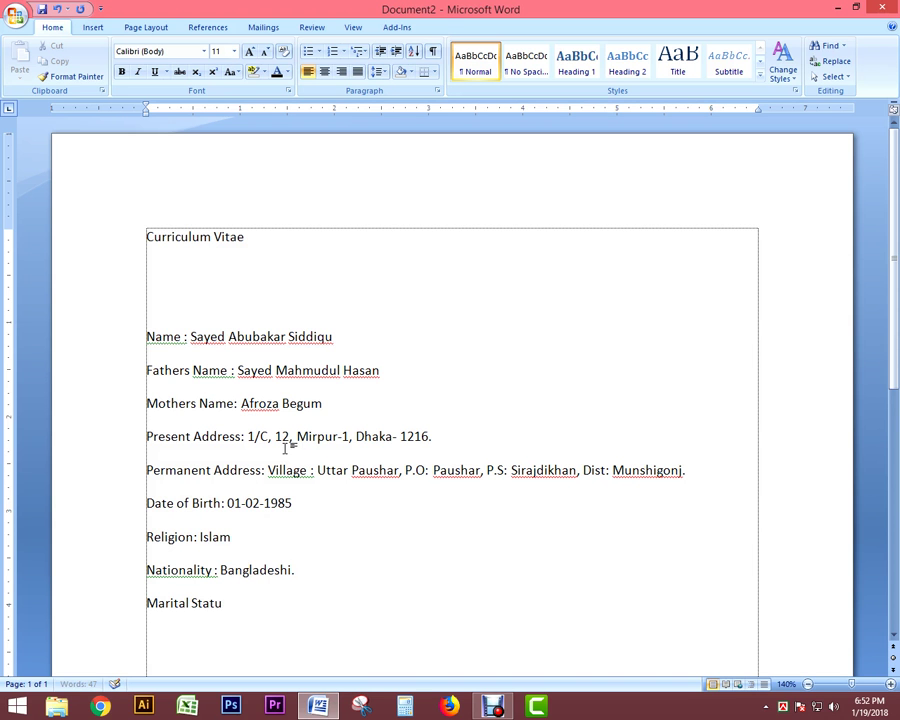
{"action": "type", "text": "Married"}
- Add the 'Educational Qualification:' heading below the personal details
{"action": "key", "text": "Return"}
{"action": "key", "text": "Return"}
{"action": "key", "text": "Return"}
{"action": "type", "text": "Edycatui"}
{"action": "key", "text": "BackSpace"}
{"action": "key", "text": "BackSpace"}
{"action": "type", "text": "uy"}
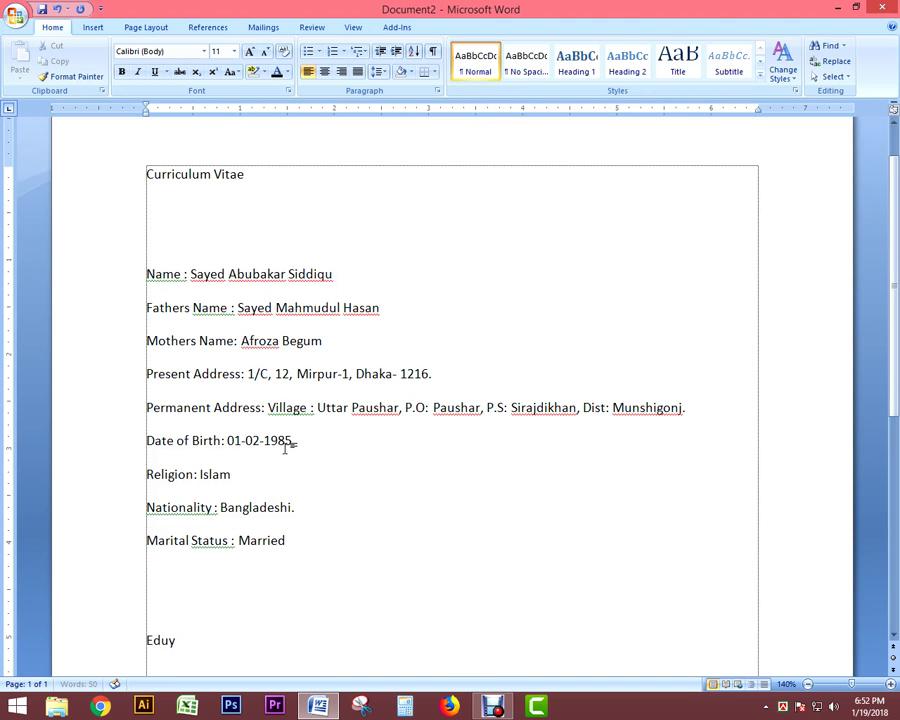
{"action": "type", "text": "tional Qual"}
{"action": "type", "text": "tion:"}
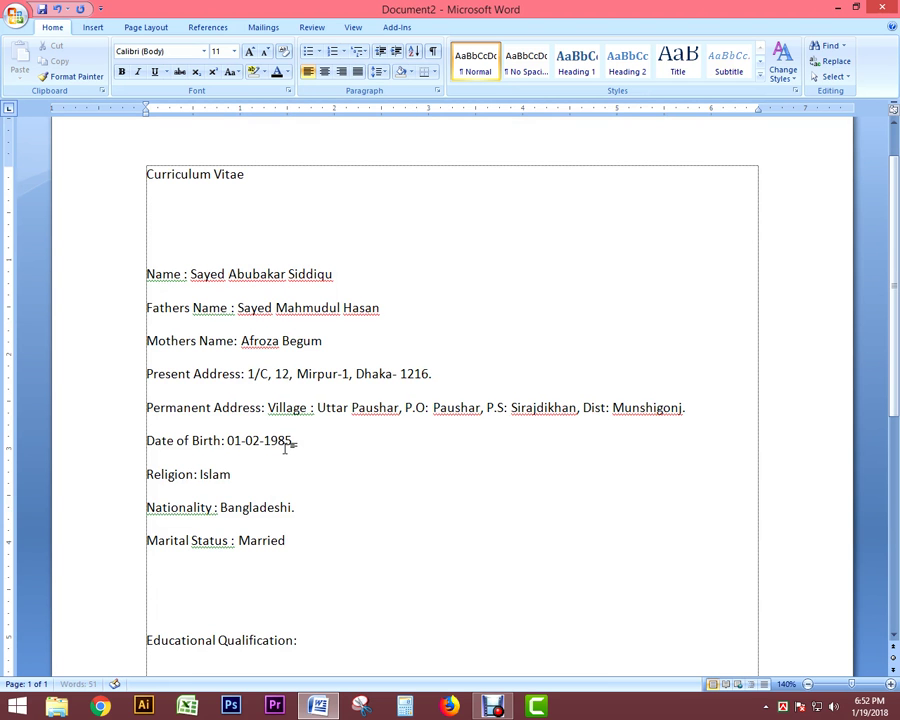
{"action": "key", "text": "Return"}
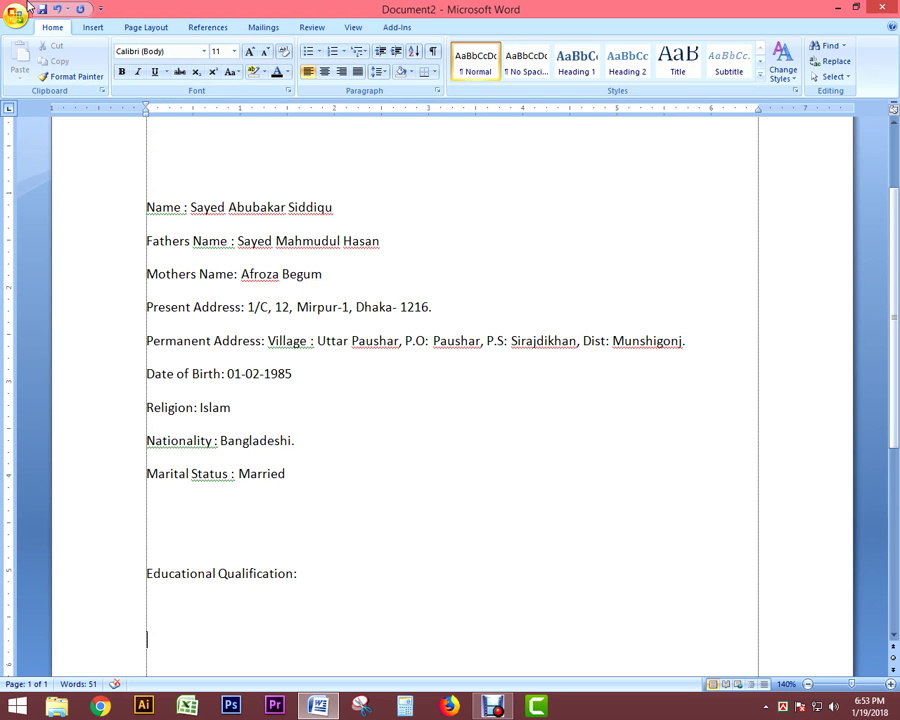
- Use Insert Table to create an empty table with 4 columns and 4 rows
{"action": "left_click", "coordinate": [95, 28]}
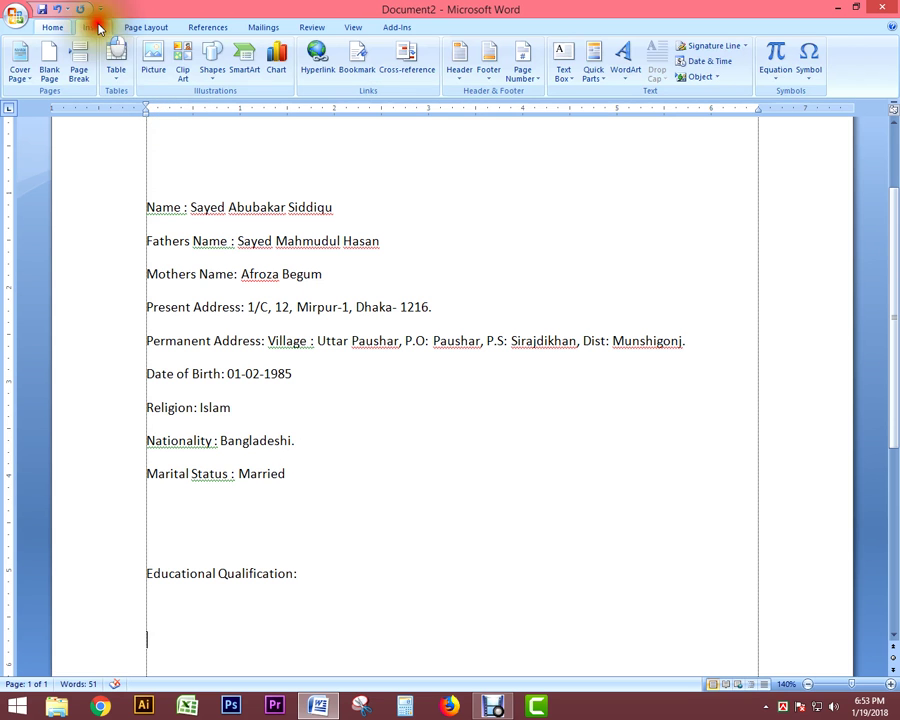
{"action": "left_click", "coordinate": [116, 83]}
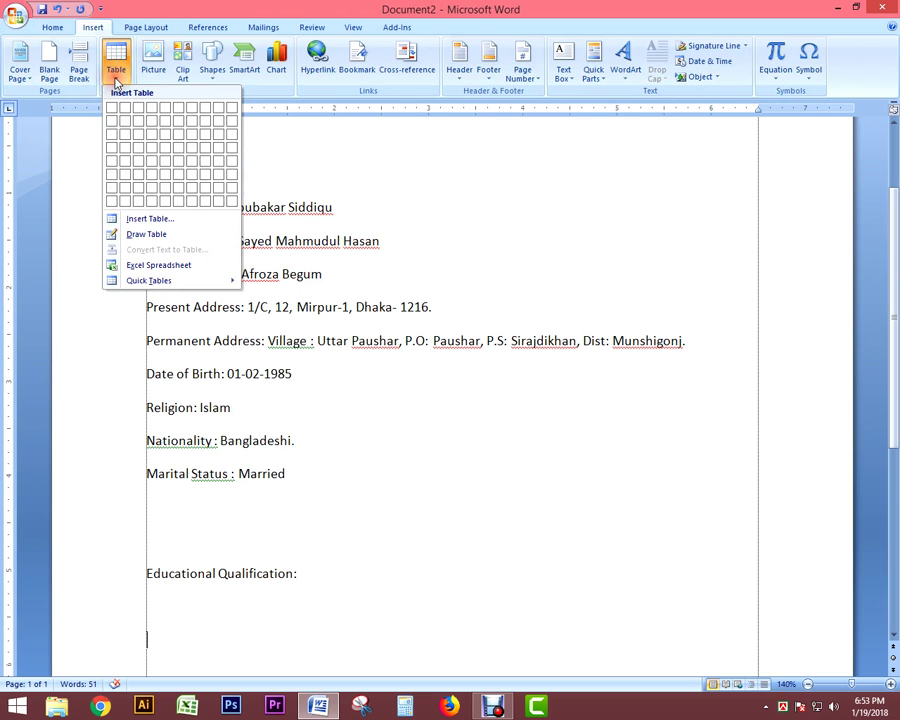
{"action": "left_click", "coordinate": [147, 220]}
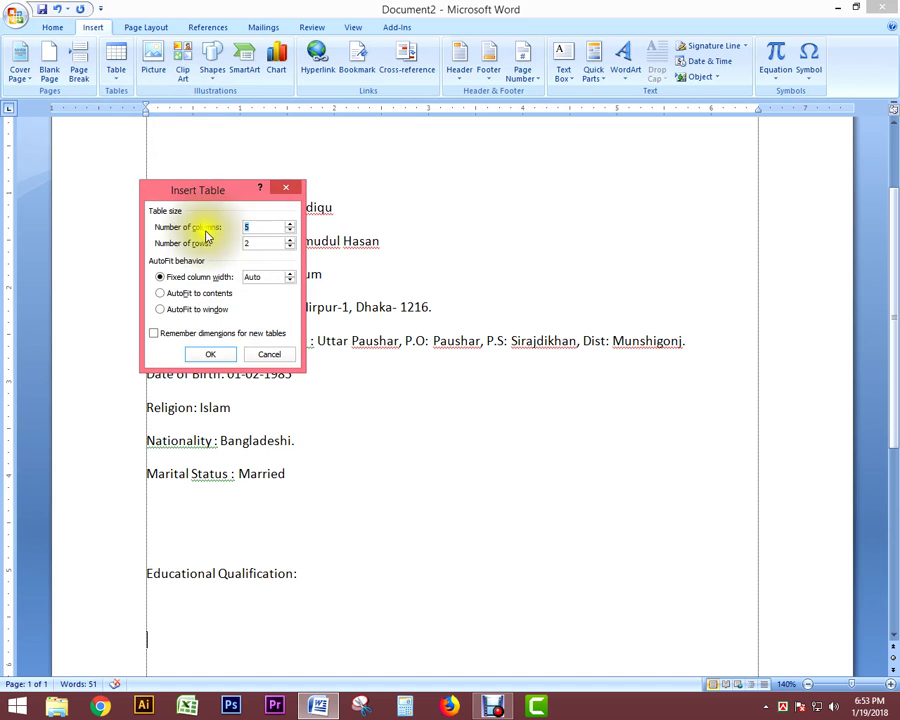
{"action": "key", "text": "BackSpace"}
{"action": "type", "text": "4"}
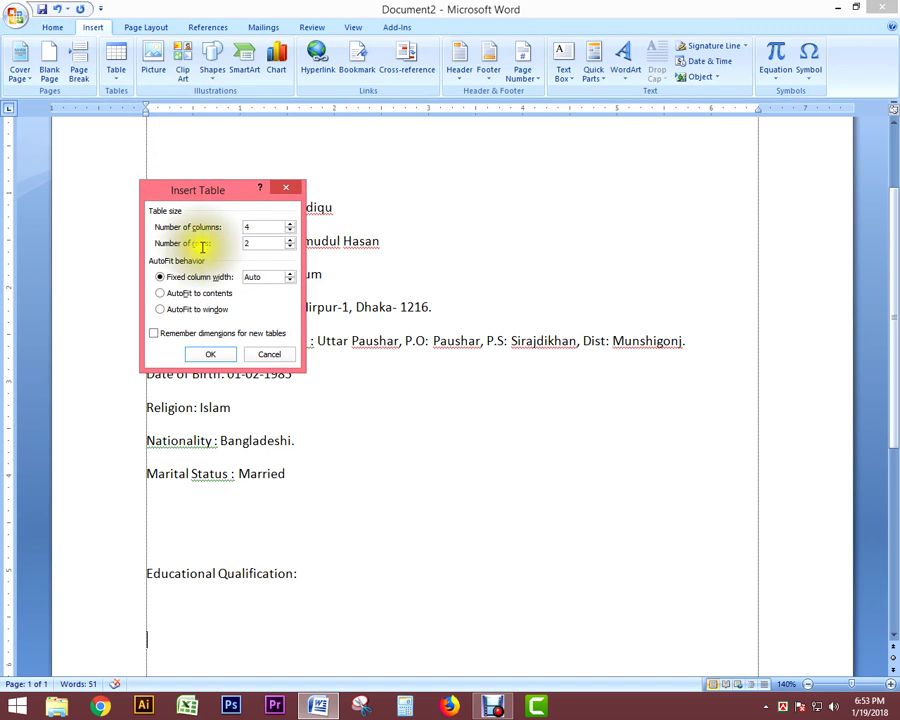
{"action": "left_click", "coordinate": [258, 243]}
{"action": "key", "text": "BackSpace"}
{"action": "type", "text": "4"}
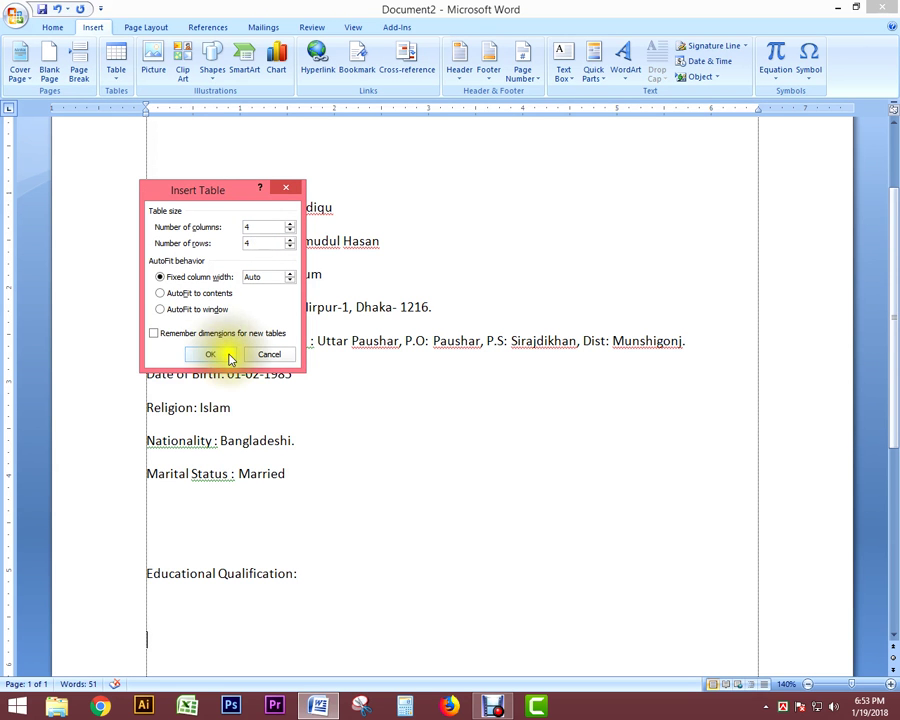
{"action": "left_click", "coordinate": [220, 354]}
{"action": "scroll", "coordinate": [240, 580], "scroll_direction": "down", "scroll_amount": 1}
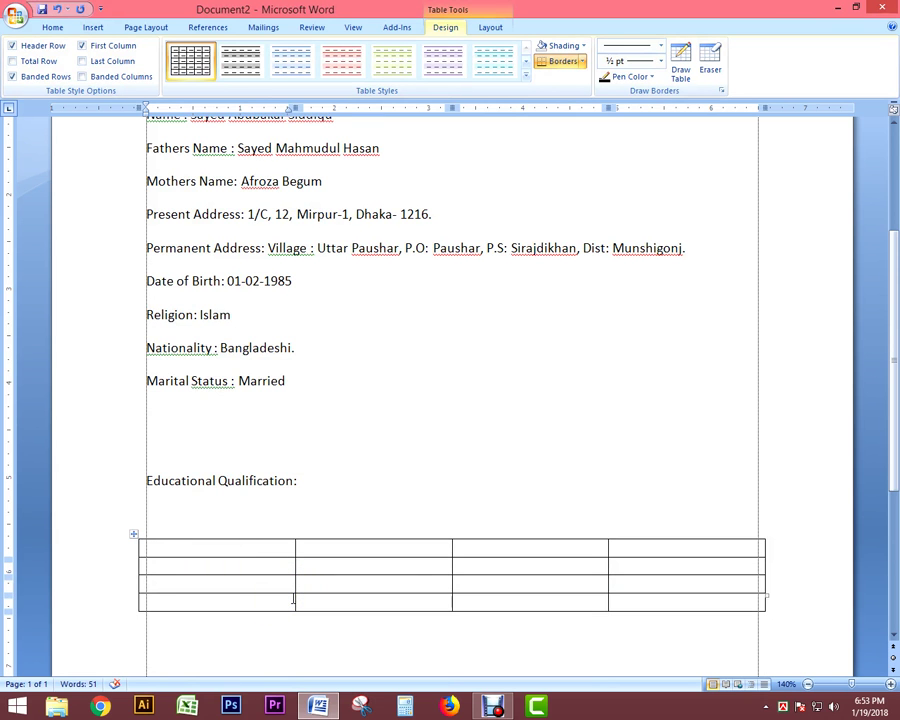
- Type the header row: Name of Exam, Year, Result and Board / University
{"action": "type", "text": "Name of Exam"}
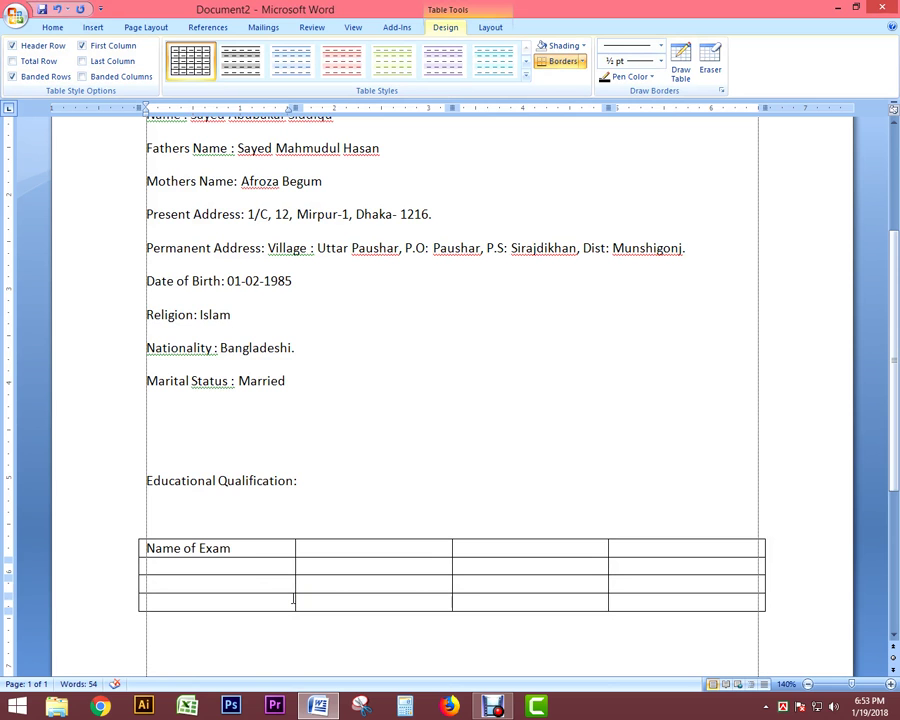
{"action": "key", "text": "Tab"}
{"action": "type", "text": "Year"}
{"action": "key", "text": "Tab"}
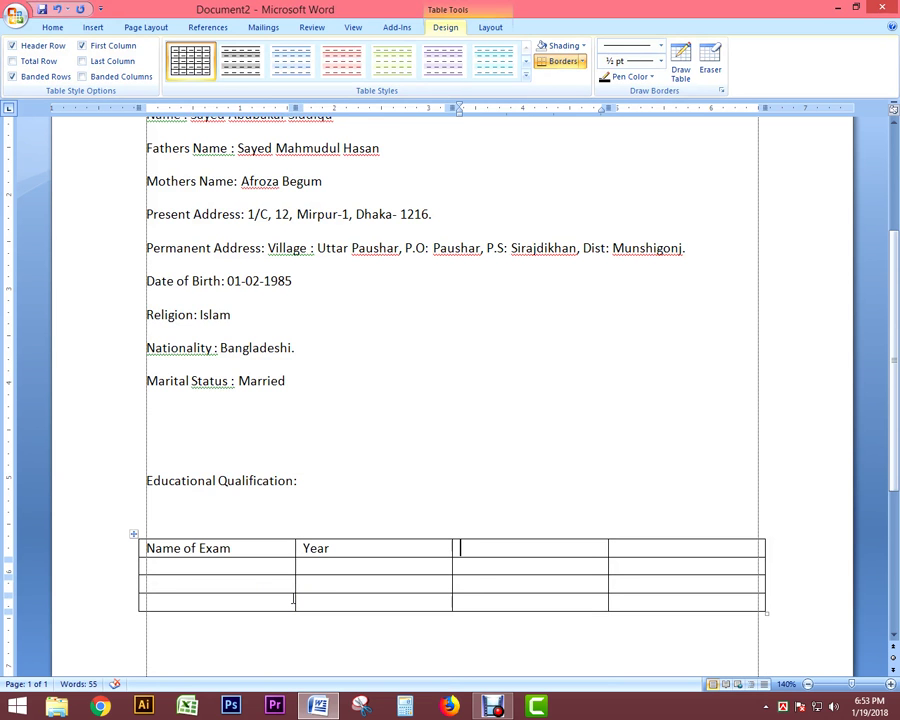
{"action": "type", "text": "Result"}
{"action": "key", "text": "Tab"}
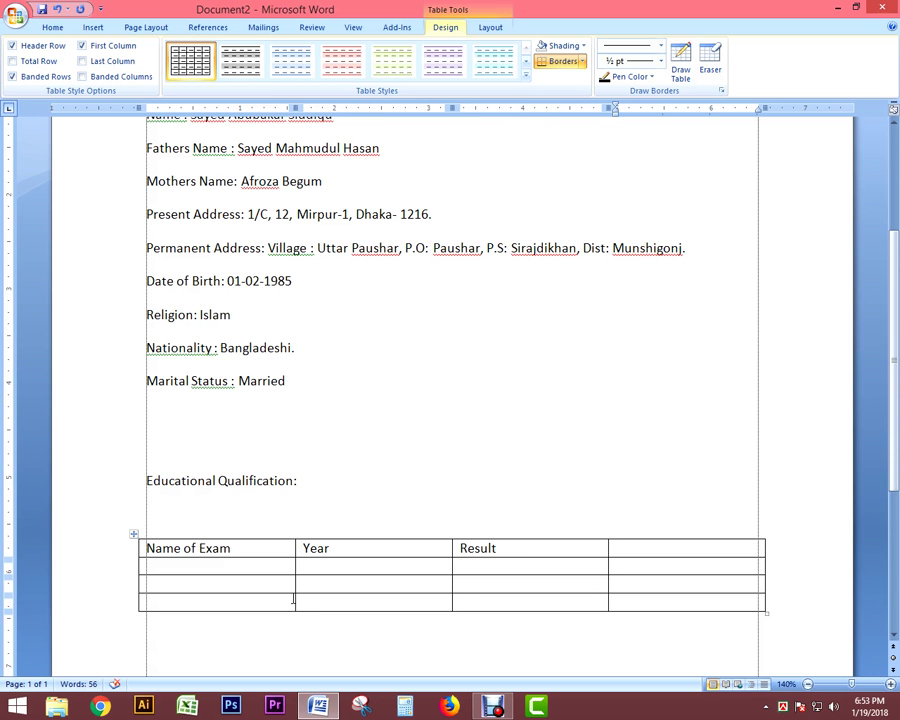
{"action": "key", "text": "Down"}
{"action": "key", "text": "Up"}
{"action": "key", "text": "Down"}
{"action": "key", "text": "Up"}
{"action": "key", "text": "Left"}
{"action": "key", "text": "Tab"}
{"action": "type", "text": "Board / University"}
- Enter SSC, HSC, Hons and Masters down the first column, adding a fifth row
{"action": "key", "text": "Down"}
{"action": "key", "text": "Down"}
{"action": "key", "text": "Down"}
{"action": "left_click", "coordinate": [211, 563]}
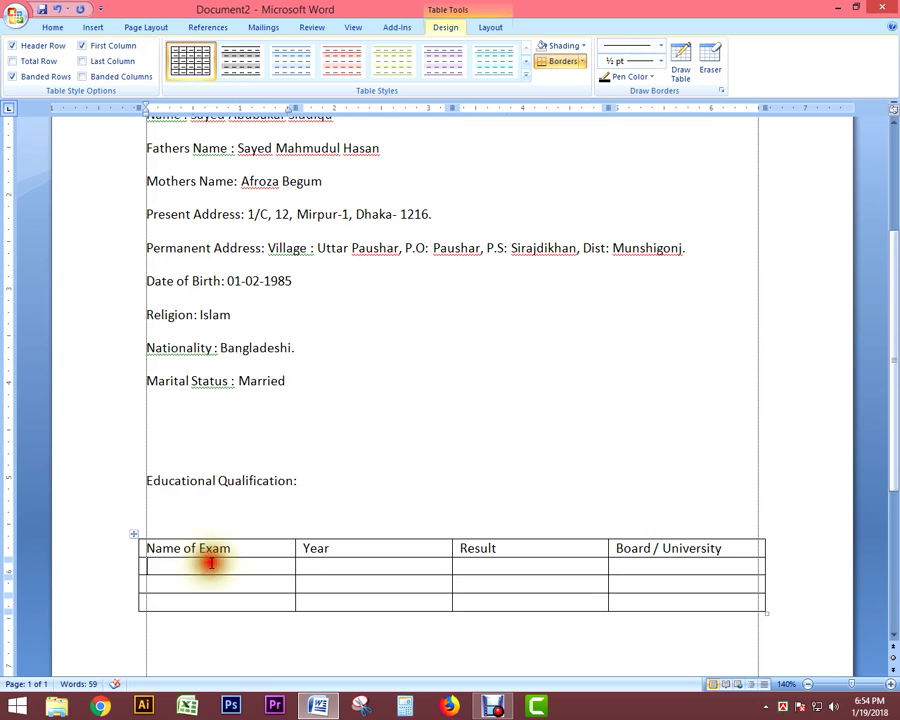
{"action": "type", "text": "SSC"}
{"action": "key", "text": "Down"}
{"action": "type", "text": "HSC"}
{"action": "key", "text": "Down"}
{"action": "type", "text": "Hons"}
{"action": "key", "text": "Tab"}
{"action": "key", "text": "Tab"}
{"action": "key", "text": "Tab"}
{"action": "key", "text": "Tab"}
{"action": "key", "text": "Tab"}
{"action": "type", "text": "M"}
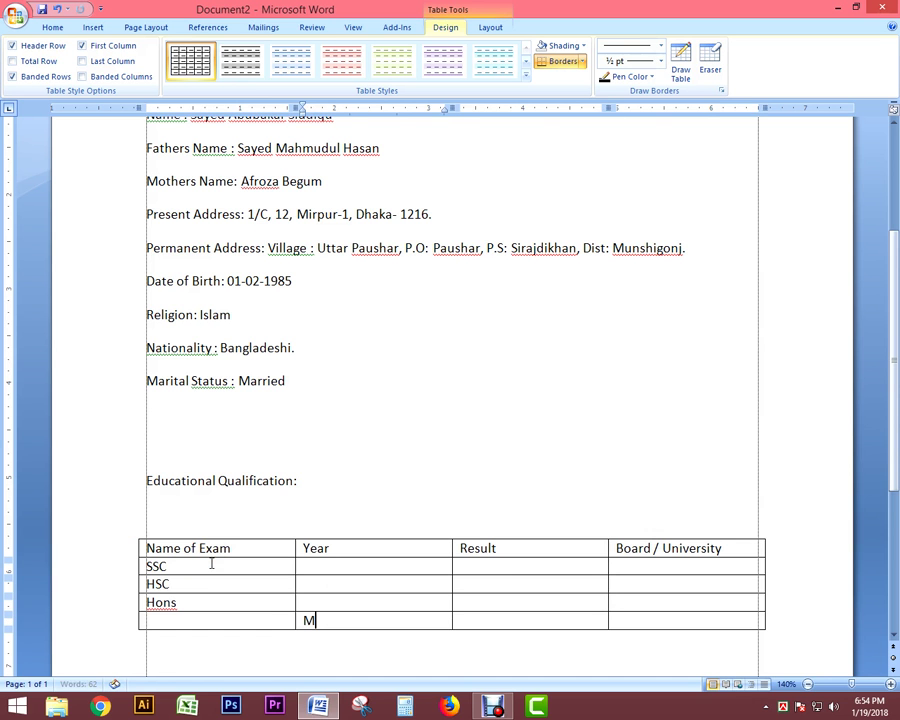
{"action": "key", "text": "Left"}
{"action": "key", "text": "Left"}
{"action": "type", "text": "Masters"}
- Correct Hons to Hon's and delete the stray M from the Masters Year cell
{"action": "key", "text": "Up"}
{"action": "key", "text": "End"}
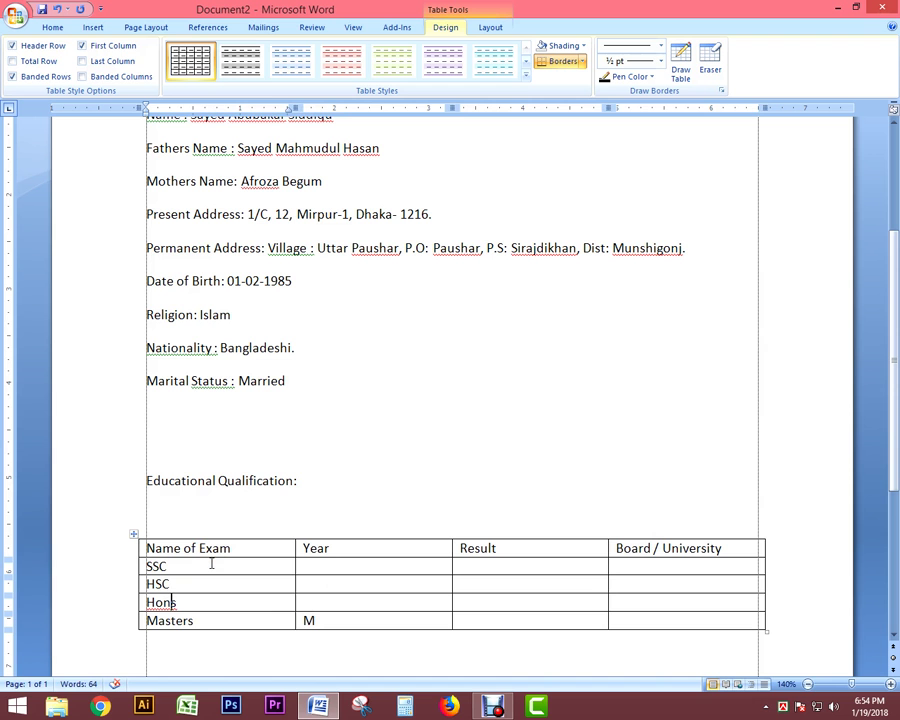
{"action": "key", "text": "Left"}
{"action": "type", "text": "'"}
{"action": "key", "text": "Down"}
{"action": "key", "text": "End"}
{"action": "key", "text": "Right"}
{"action": "key", "text": "Right"}
{"action": "key", "text": "BackSpace"}
- Fill the Year column with 1999, 2001, 2006 and 2007
{"action": "key", "text": "Up"}
{"action": "key", "text": "Up"}
{"action": "key", "text": "Up"}
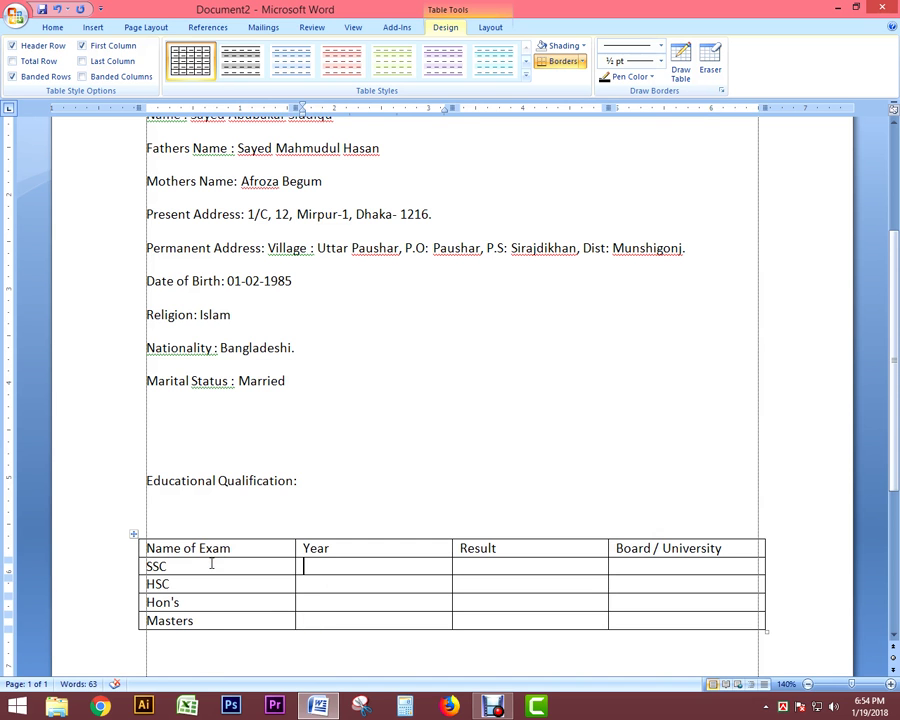
{"action": "type", "text": "1999"}
{"action": "key", "text": "Down"}
{"action": "type", "text": "2001"}
{"action": "key", "text": "Down"}
{"action": "type", "text": "2007"}
{"action": "key", "text": "Down"}
{"action": "key", "text": "Up"}
{"action": "key", "text": "BackSpace"}
{"action": "type", "text": "6"}
{"action": "key", "text": "Down"}
{"action": "type", "text": "2007"}
{"action": "key", "text": "Up"}
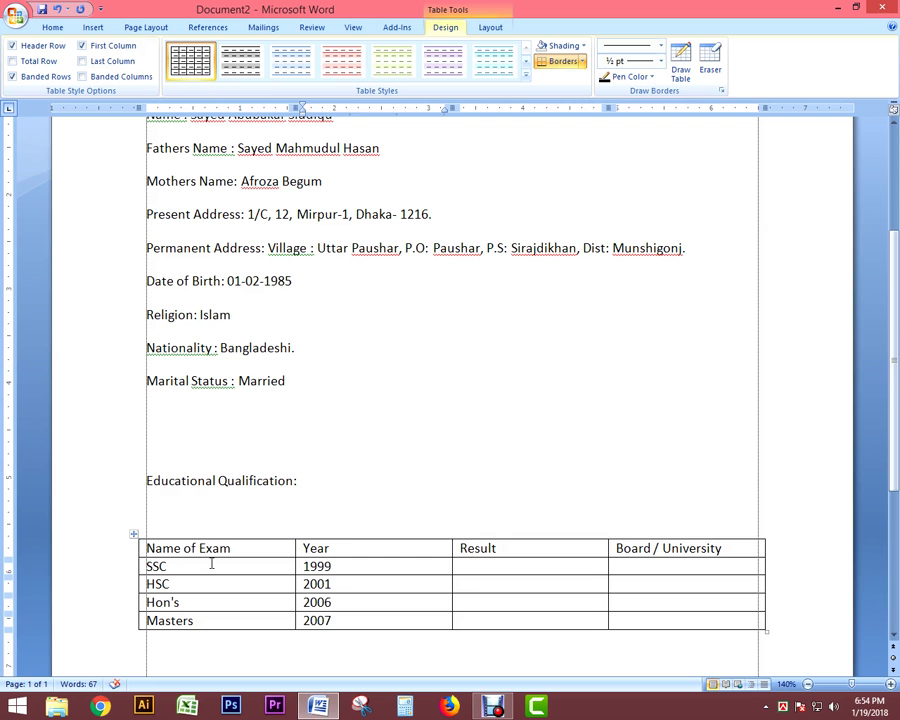
{"action": "scroll", "coordinate": [215, 550], "scroll_direction": "down", "scroll_amount": 3}
- Below the table, add the Experience line about working as Sr. Instructor at Alif Computer Training Academy
{"action": "scroll", "coordinate": [200, 510], "scroll_direction": "down", "scroll_amount": 1}
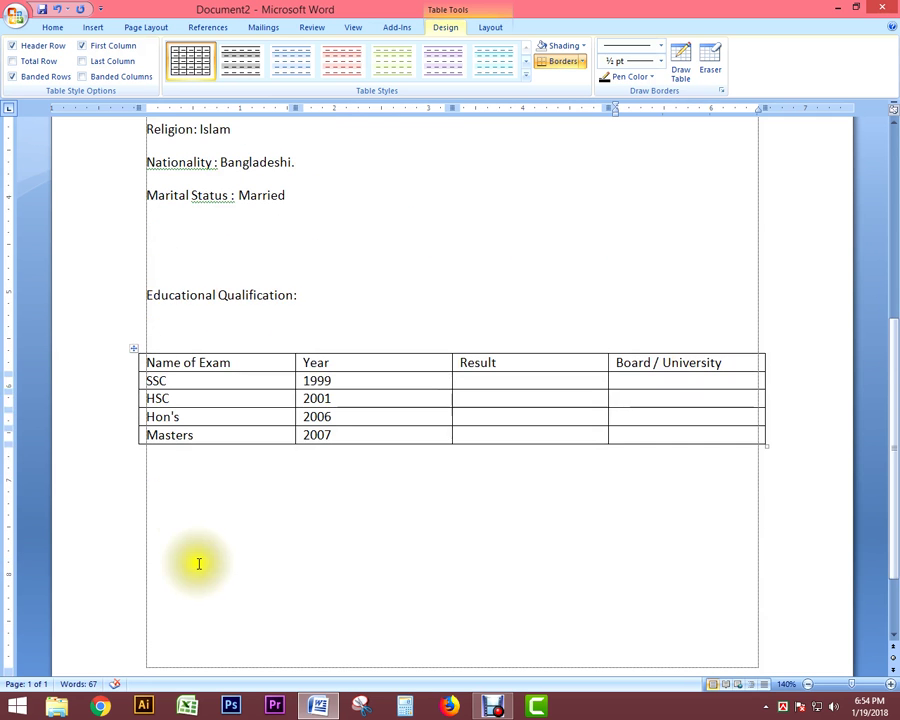
{"action": "left_click", "coordinate": [183, 476]}
{"action": "key", "text": "Return"}
{"action": "type", "text": "Experience: I have been working as a"}
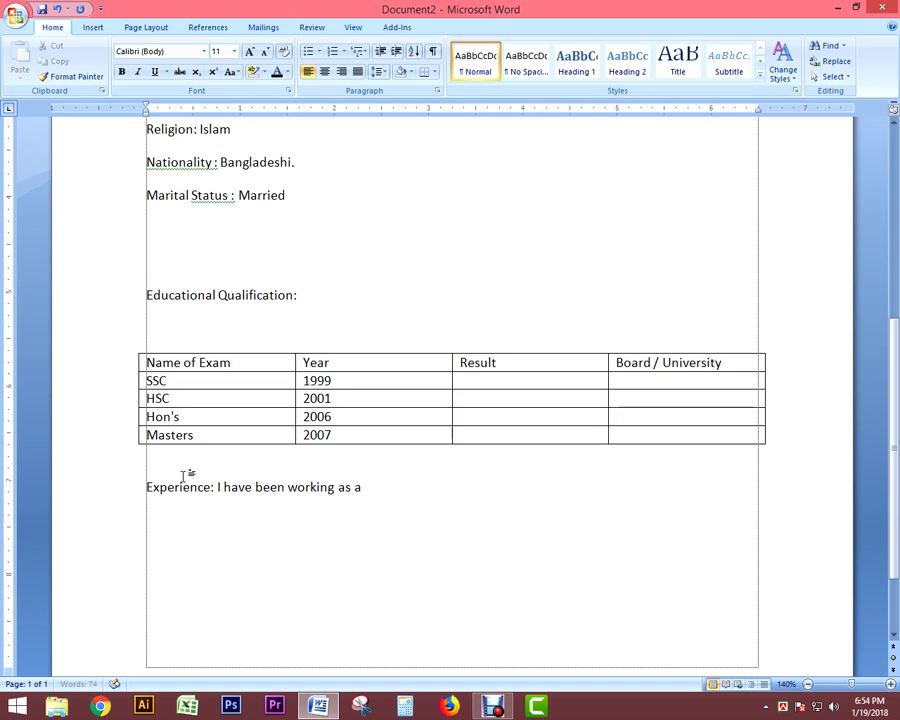
{"action": "type", "text": " Sr. Instructor on Alif Computer Trai"}
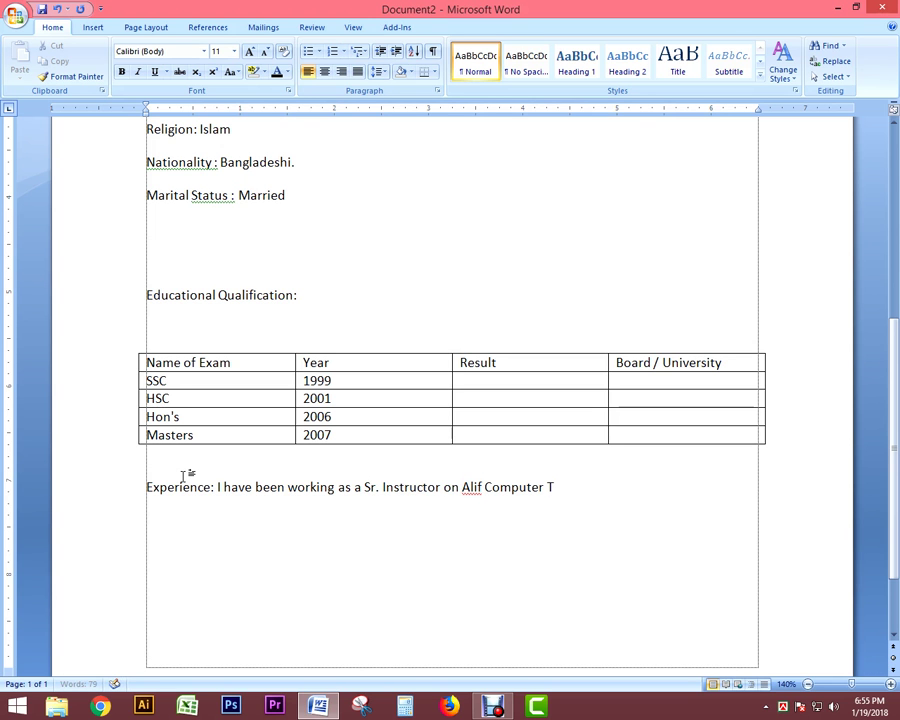
{"action": "type", "text": "ning Academy since 2006 to till now."}
- Add a Signature line and a Date: line further down the page
{"action": "key", "text": "Return"}
{"action": "key", "text": "Return"}
{"action": "key", "text": "Return"}
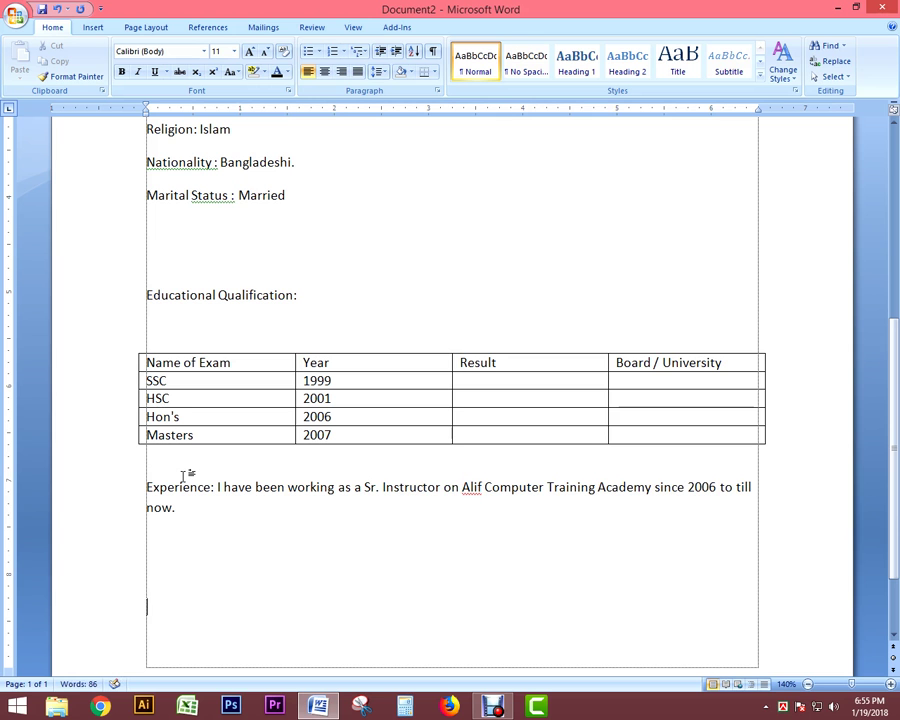
{"action": "type", "text": "Signa"}
{"action": "key", "text": "BackSpace"}
{"action": "type", "text": "gnature"}
{"action": "key", "text": "Return"}
{"action": "type", "text": "Date:"}
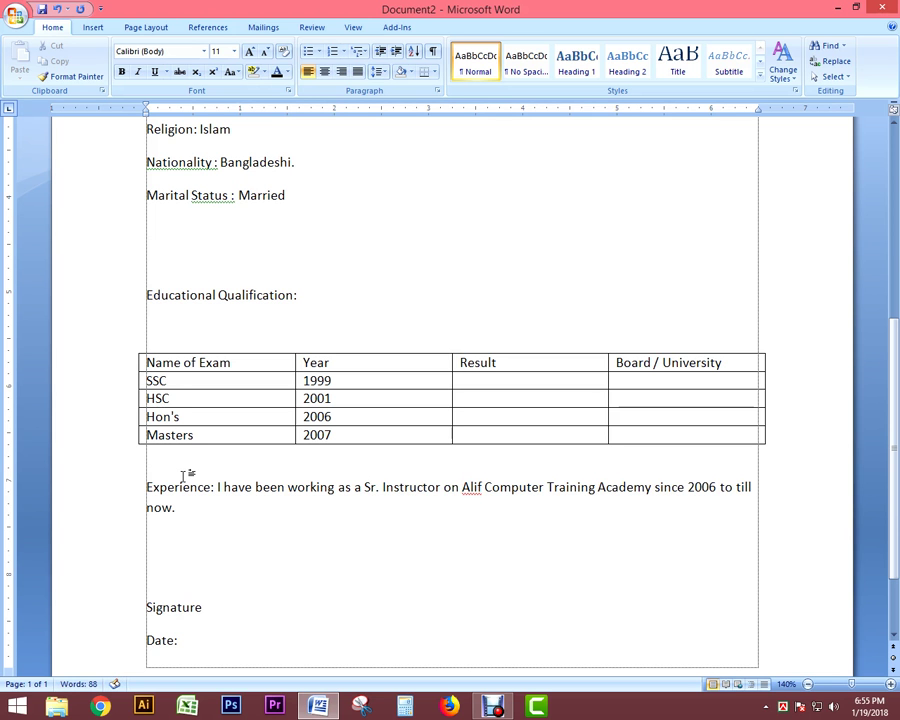
{"action": "scroll", "coordinate": [76, 250], "scroll_direction": "down", "scroll_amount": 6, "text": "ctrl"}
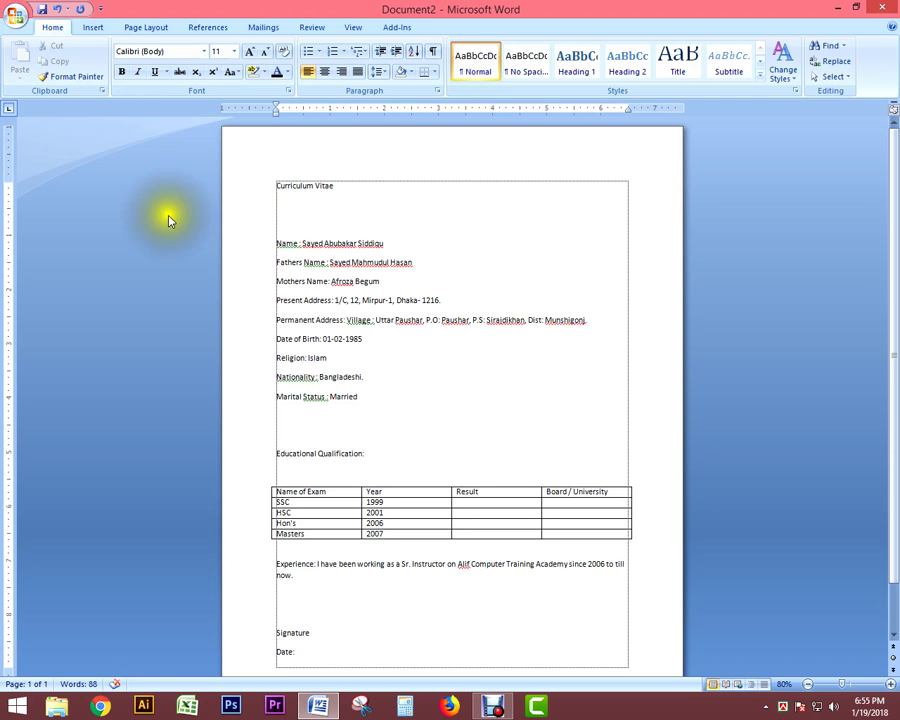
- Save As to the Desktop, naming the file with the owner's name plus Curriculum Vitae
{"action": "left_click", "coordinate": [17, 17]}
{"action": "left_click", "coordinate": [42, 112]}
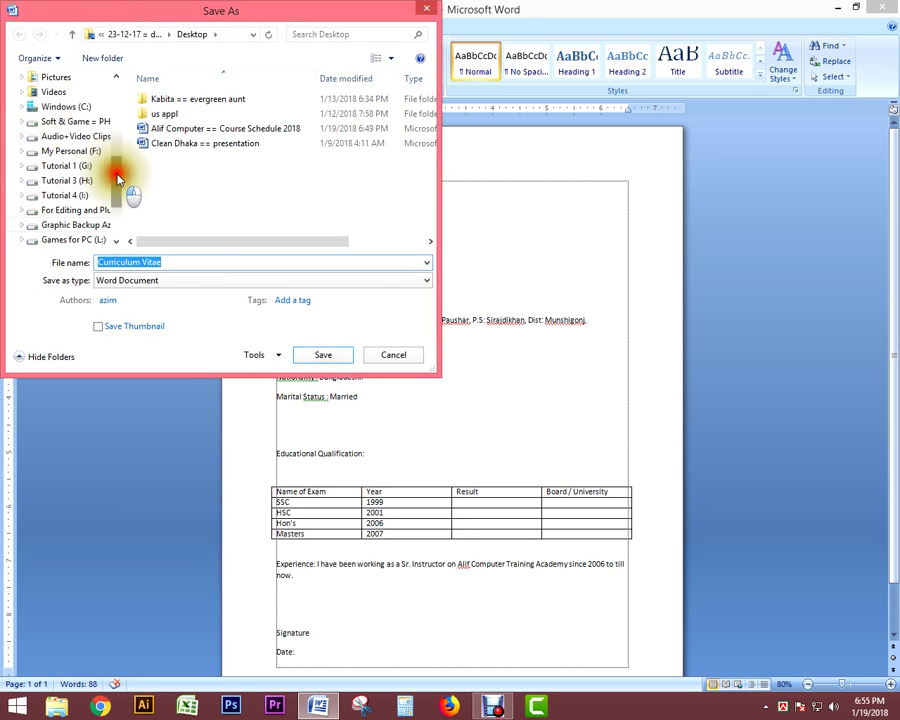
{"action": "scroll", "coordinate": [104, 104], "scroll_direction": "up", "scroll_amount": 5}
{"action": "left_click", "coordinate": [70, 129]}
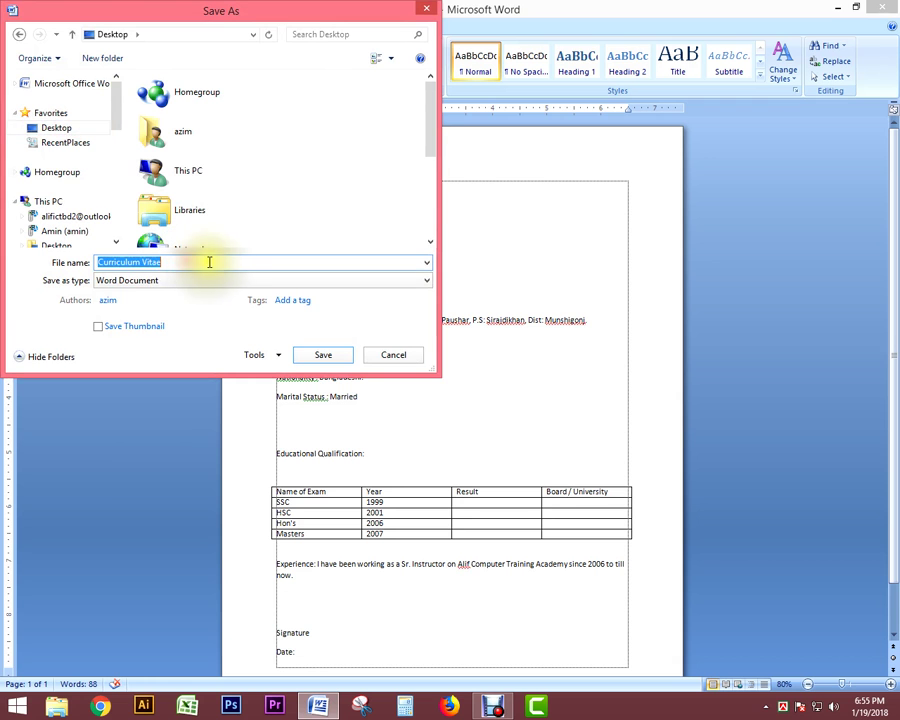
{"action": "type", "text": "Azim "}
{"action": "type", "text": "Cur"}
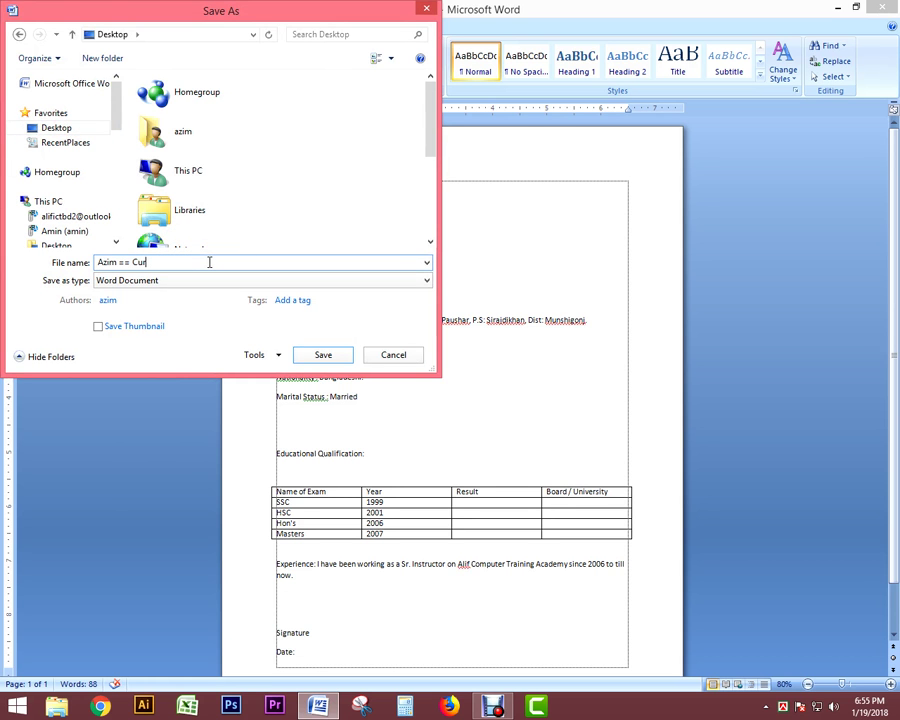
{"action": "type", "text": "uculum Vit"}
{"action": "key", "text": "Return"}
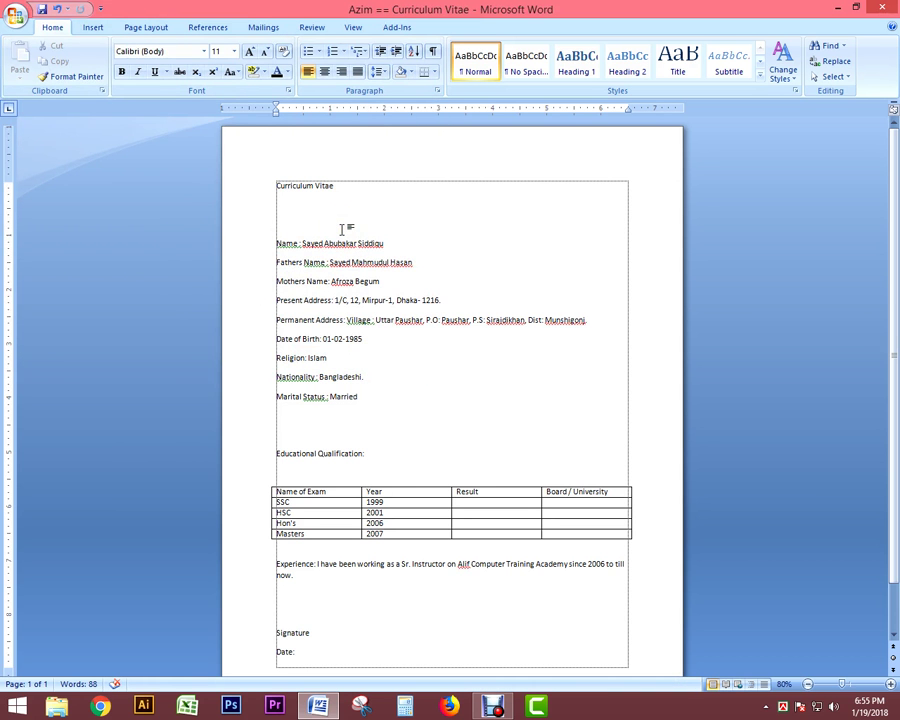
- On Page Layout, choose A4 size, Portrait orientation and Normal margins
{"action": "left_click", "coordinate": [134, 29]}
{"action": "left_click", "coordinate": [198, 68]}
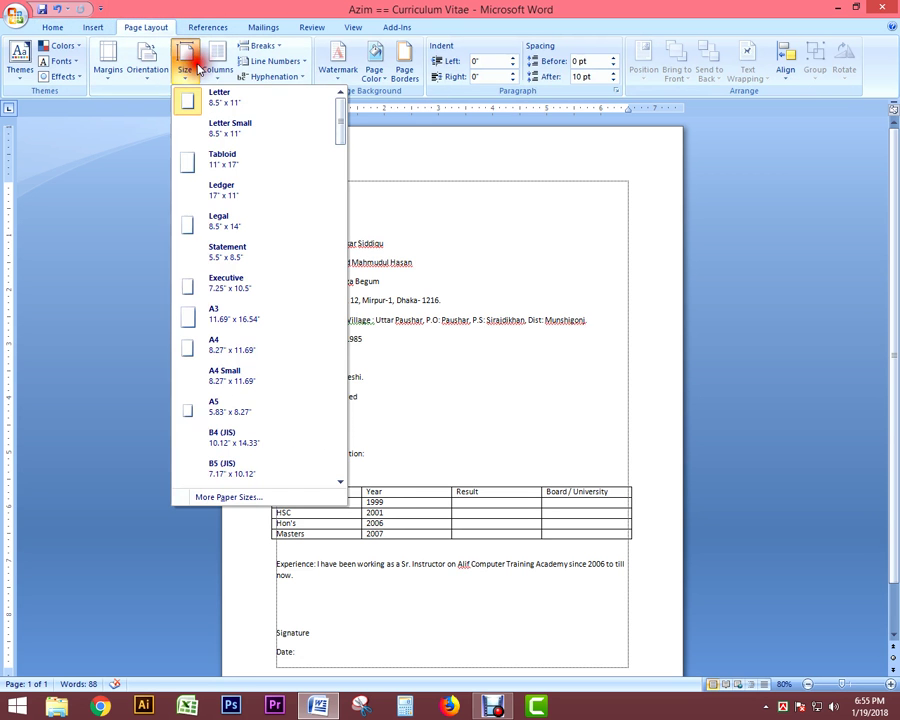
{"action": "left_click", "coordinate": [221, 353]}
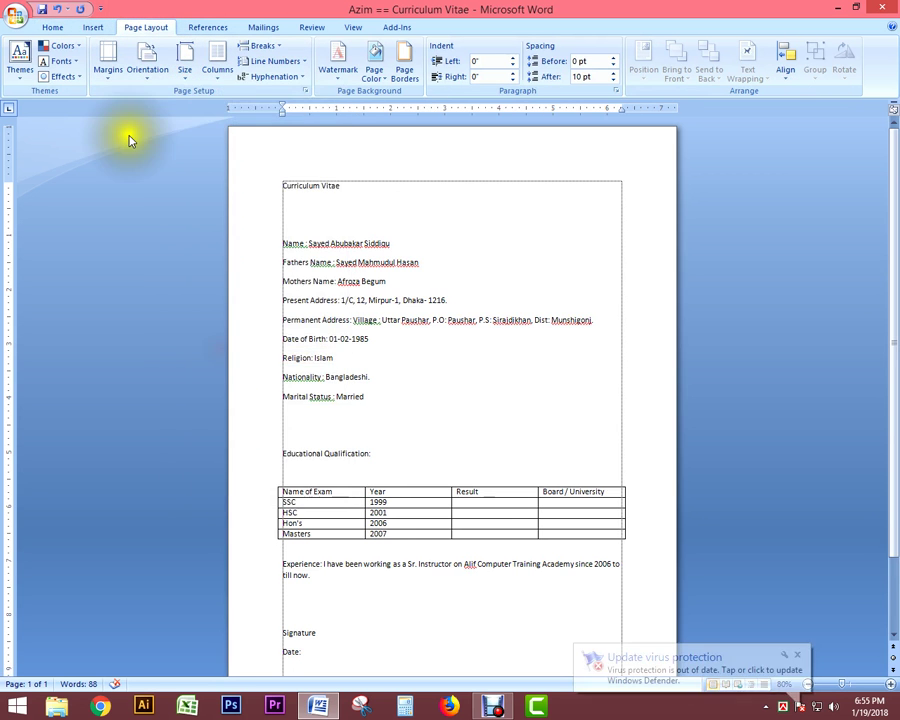
{"action": "left_click", "coordinate": [147, 62]}
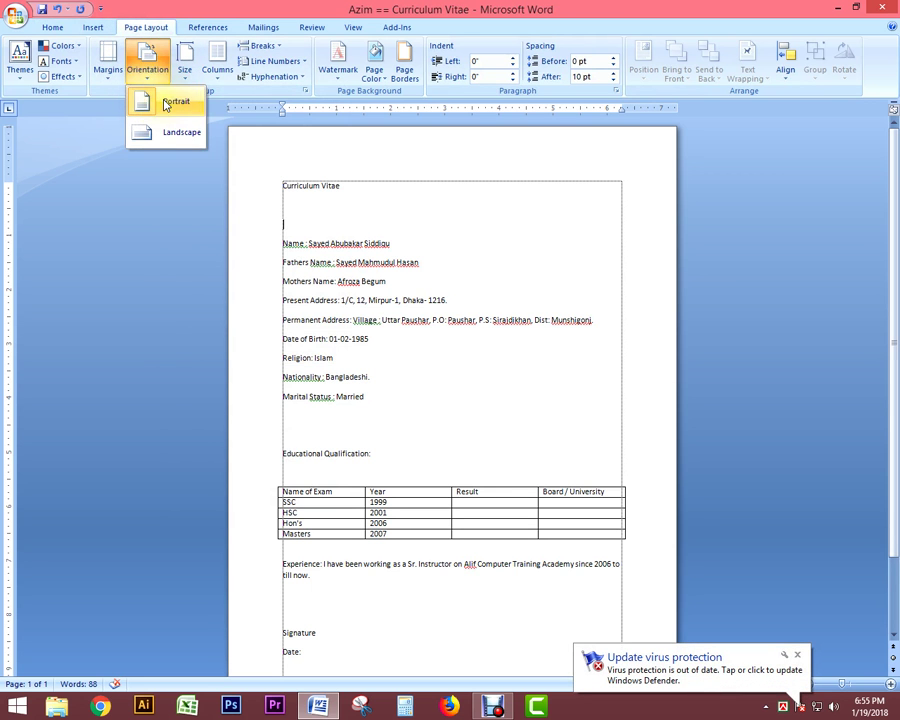
{"action": "left_click", "coordinate": [166, 103]}
{"action": "left_click", "coordinate": [109, 68]}
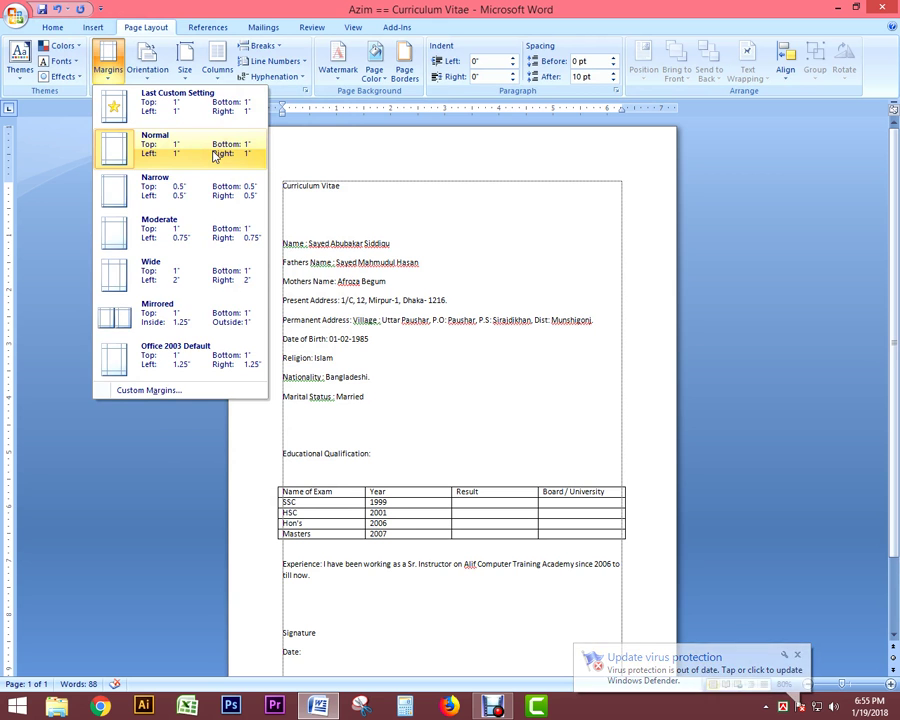
{"action": "left_click", "coordinate": [213, 152]}
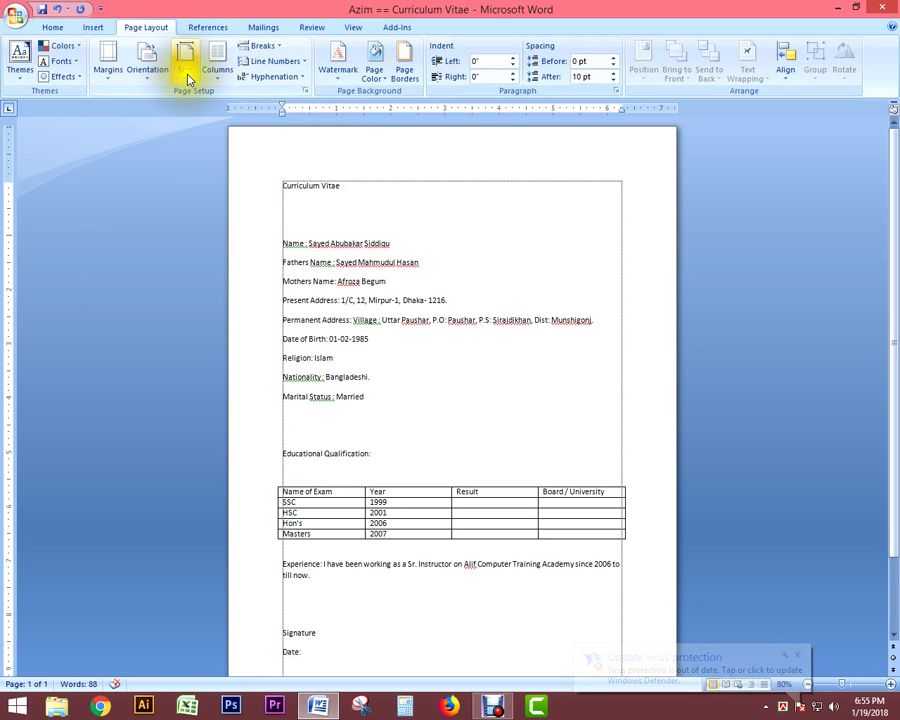
- Confirm A4 paper, 1-inch margins and portrait in Page Setup, then apply with OK
{"action": "left_click", "coordinate": [188, 80]}
{"action": "left_click", "coordinate": [208, 494]}
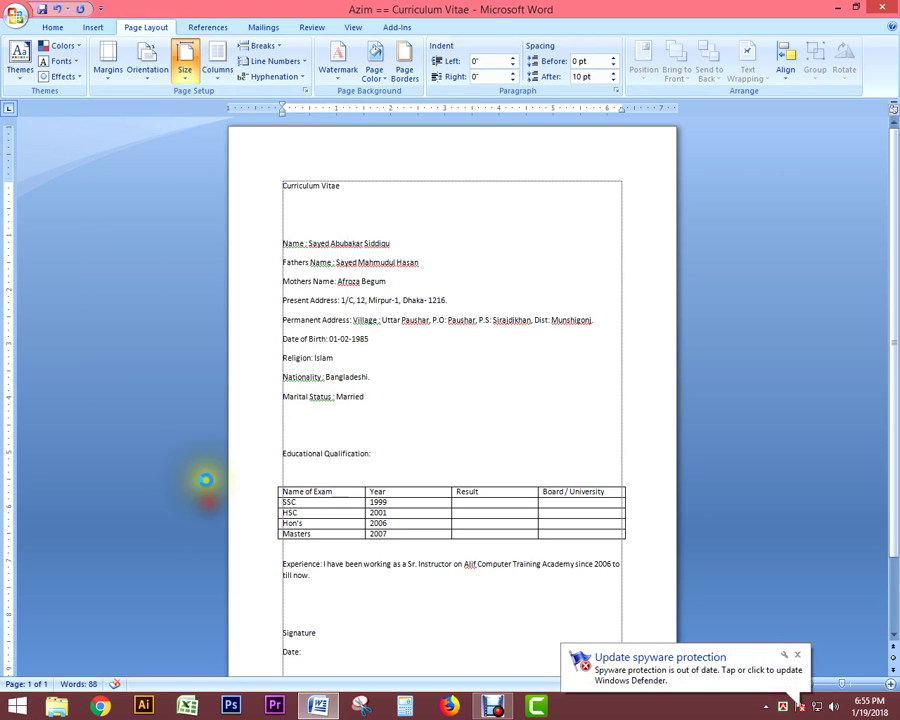
{"action": "left_click_drag", "start_coordinate": [300, 136], "coordinate": [312, 168]}
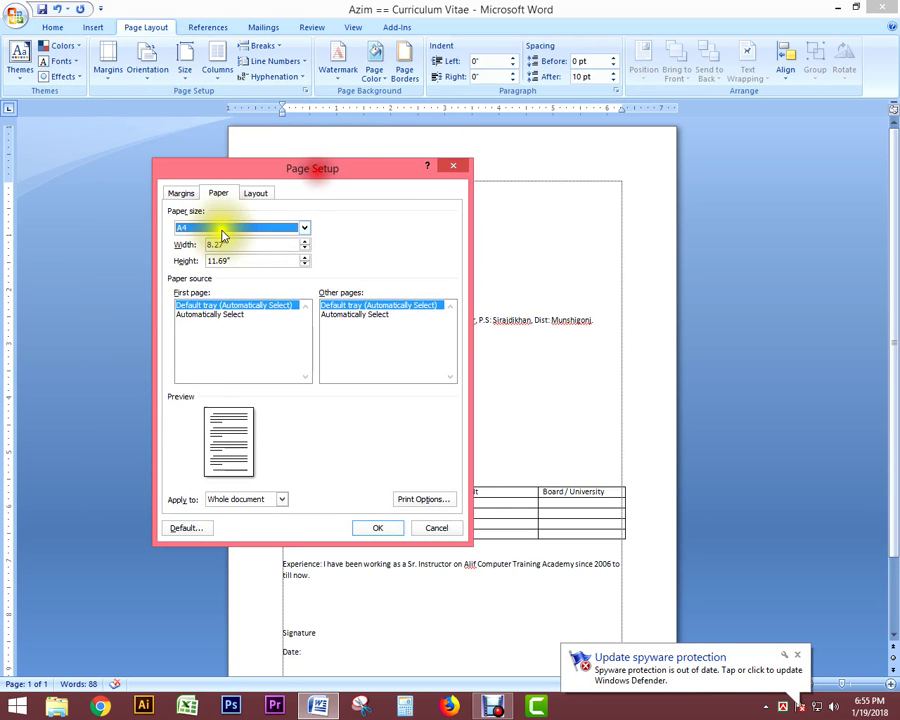
{"action": "left_click", "coordinate": [203, 227]}
{"action": "left_click", "coordinate": [174, 270]}
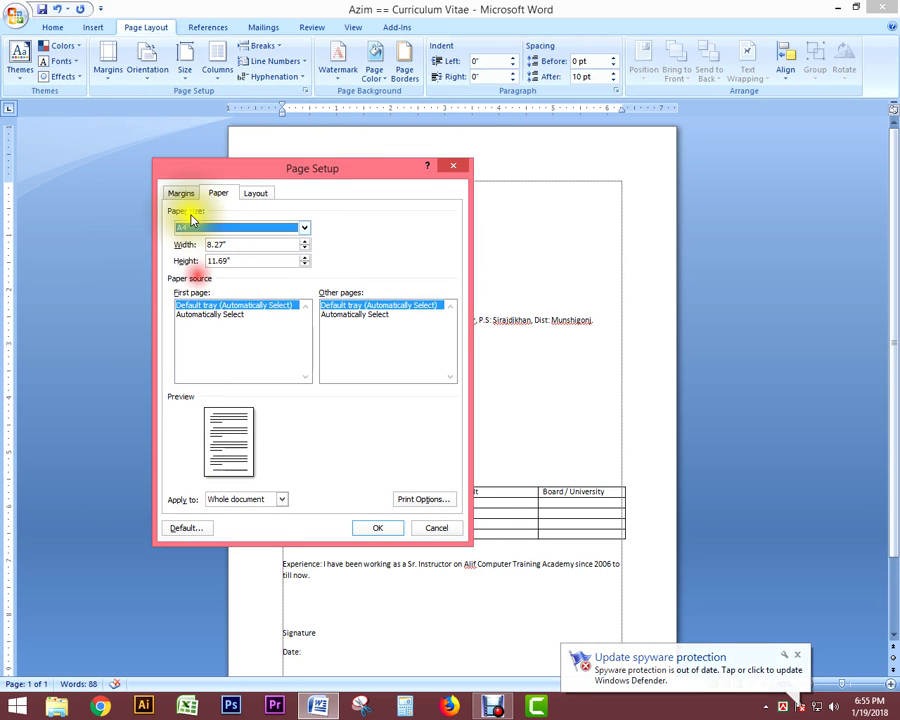
{"action": "left_click", "coordinate": [180, 193]}
{"action": "left_click", "coordinate": [234, 227]}
{"action": "left_click_drag", "start_coordinate": [252, 244], "coordinate": [325, 244]}
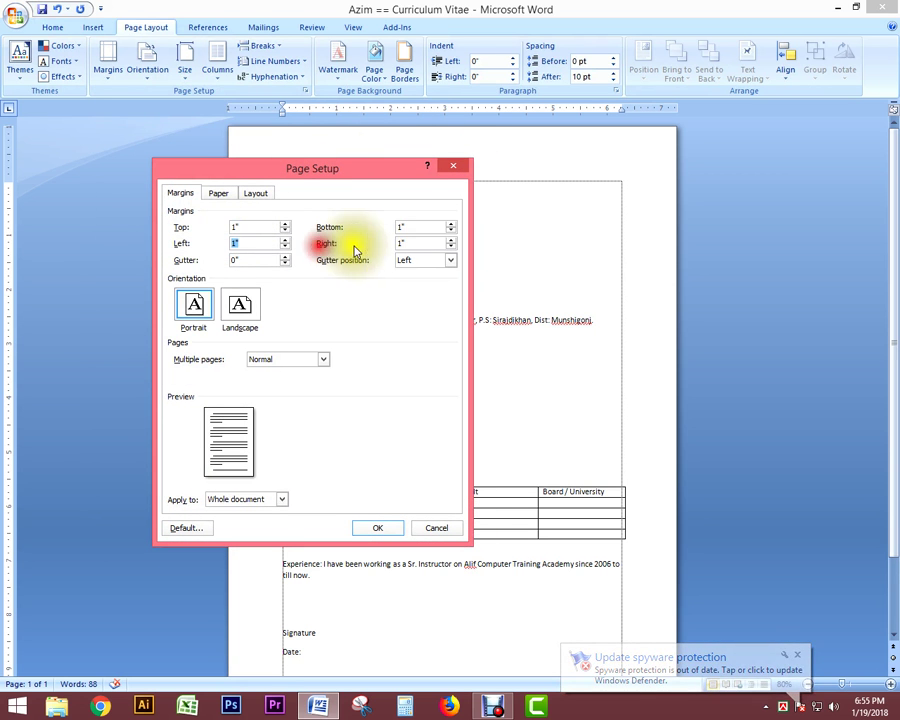
{"action": "left_click", "coordinate": [405, 227]}
{"action": "left_click", "coordinate": [405, 243]}
{"action": "left_click", "coordinate": [207, 305]}
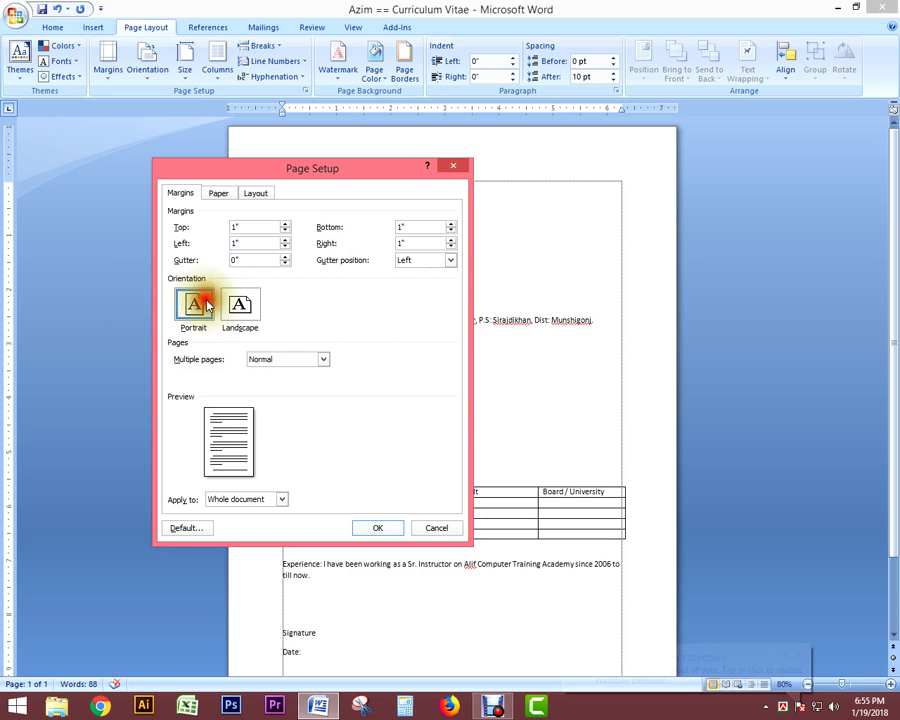
{"action": "left_click", "coordinate": [392, 530]}
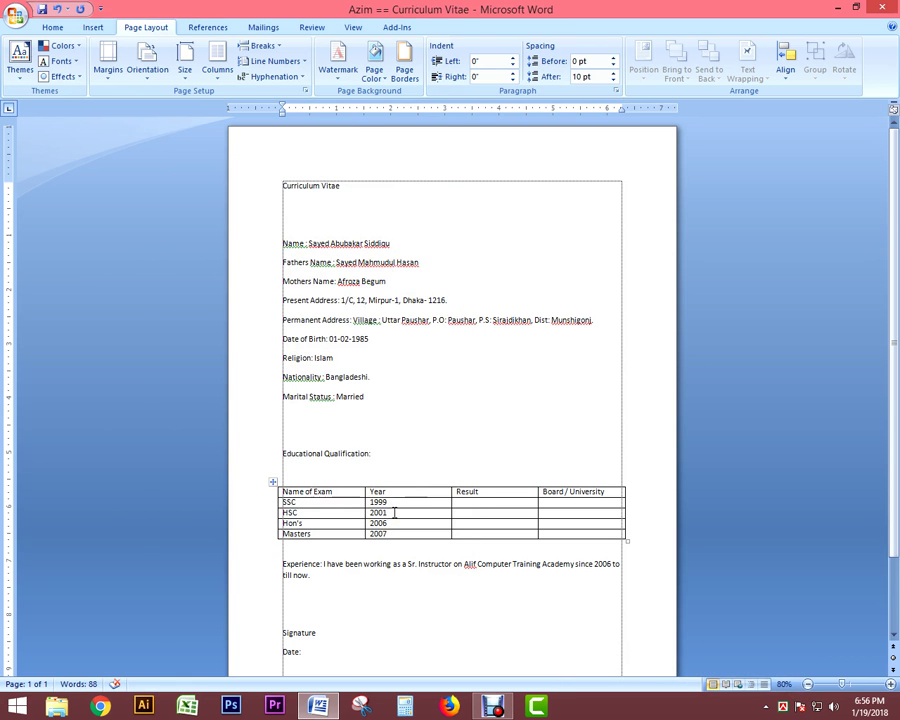
- Leave the margin presets unchanged and delete the blank line directly above Name
{"action": "left_click", "coordinate": [186, 72]}
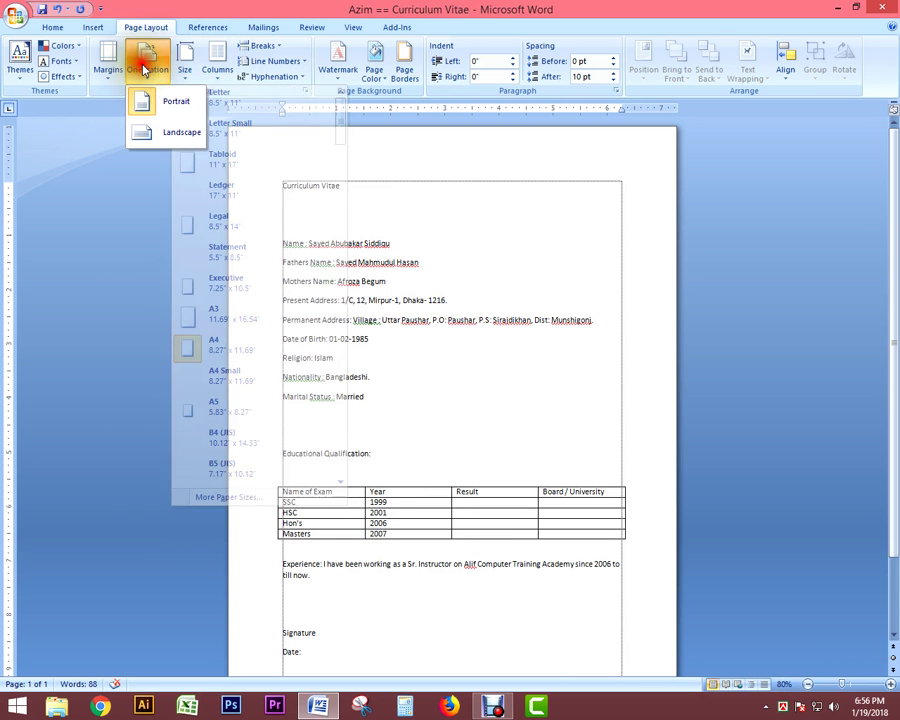
{"action": "mouse_move", "coordinate": [108, 62]}
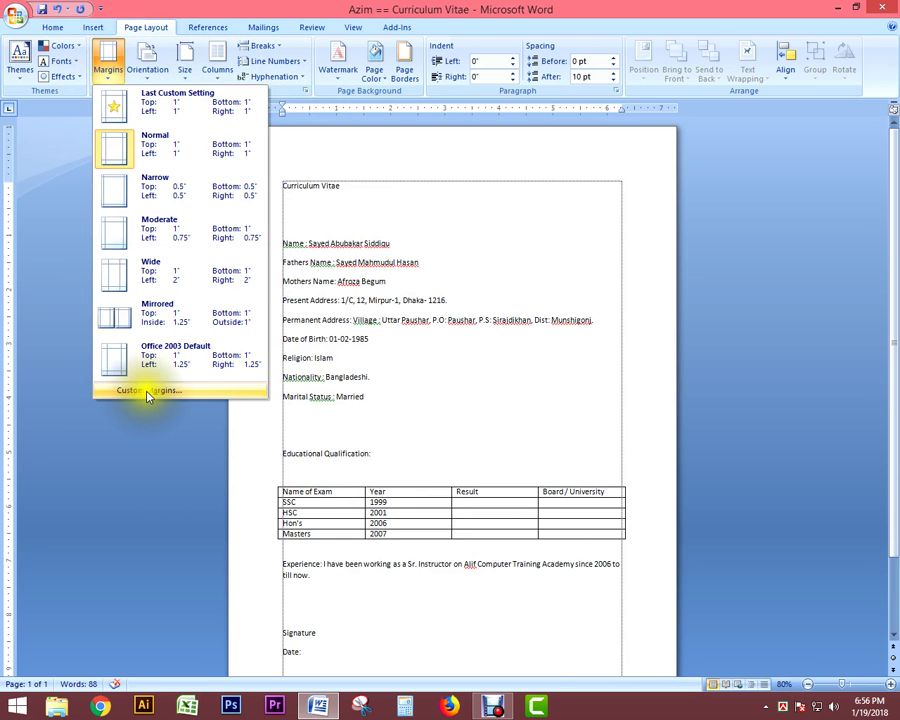
{"action": "left_click", "coordinate": [512, 360]}
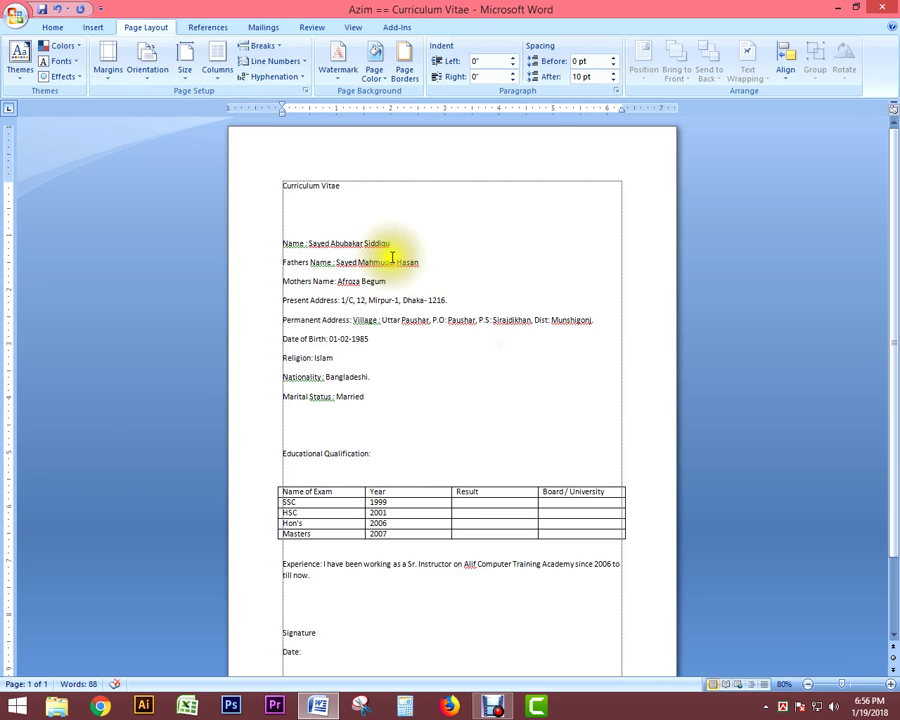
{"action": "left_click_drag", "start_coordinate": [391, 244], "coordinate": [368, 237]}
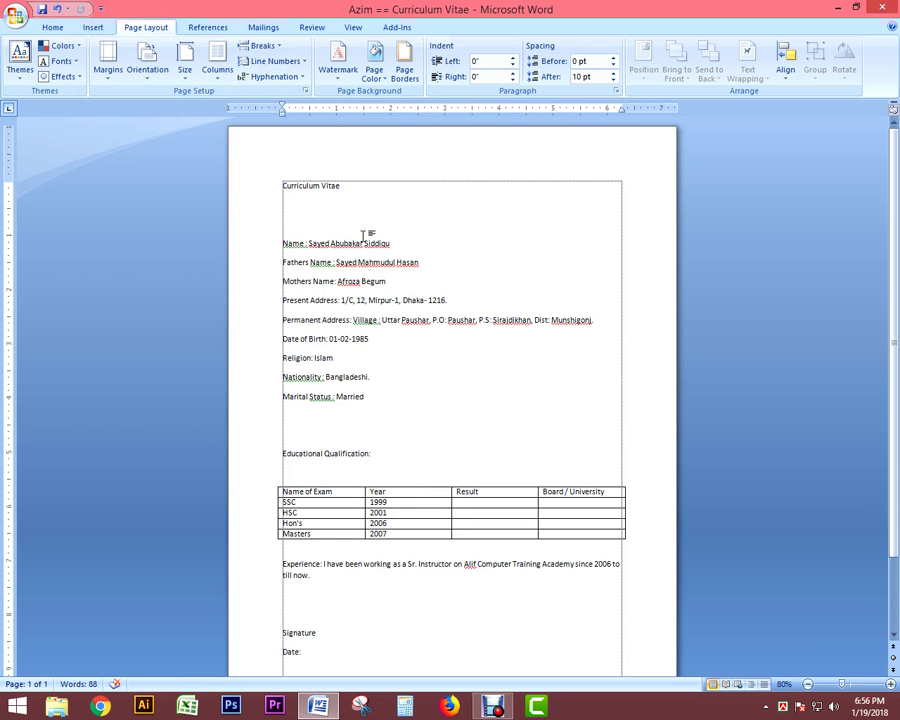
{"action": "key", "text": "Delete"}
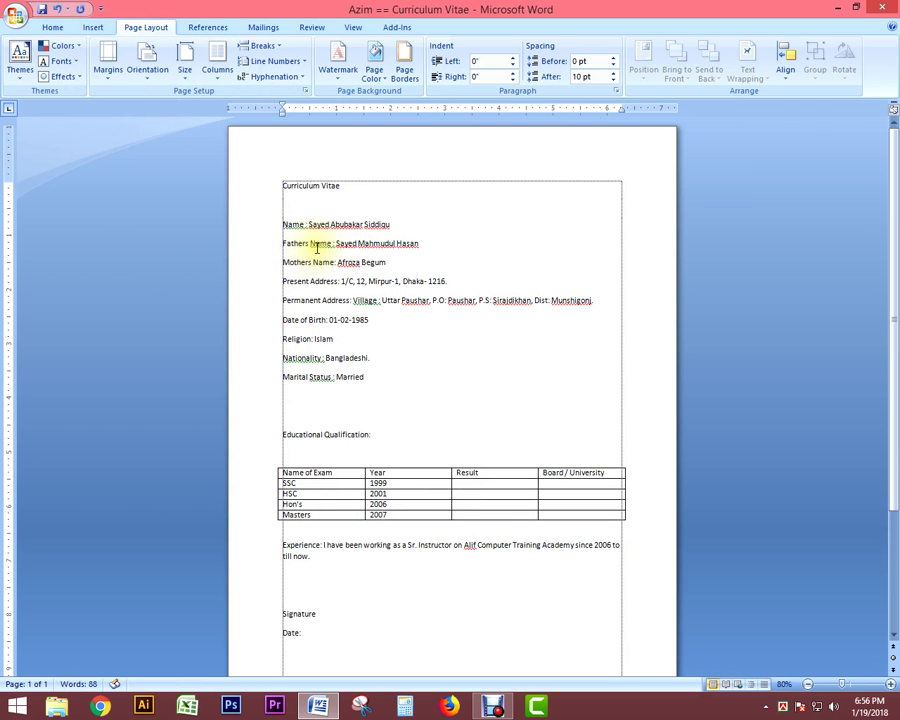
{"action": "scroll", "coordinate": [318, 247], "scroll_direction": "up", "scroll_amount": 4}
{"action": "scroll", "coordinate": [318, 247], "scroll_direction": "up", "scroll_amount": 1}
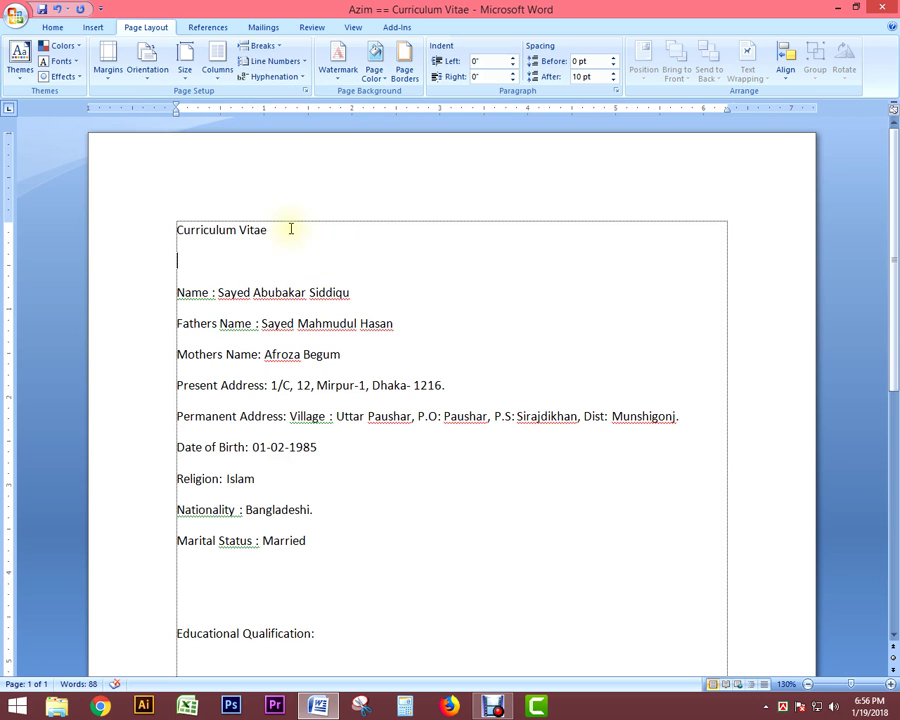
{"action": "scroll", "coordinate": [291, 229], "scroll_direction": "up", "scroll_amount": 2}
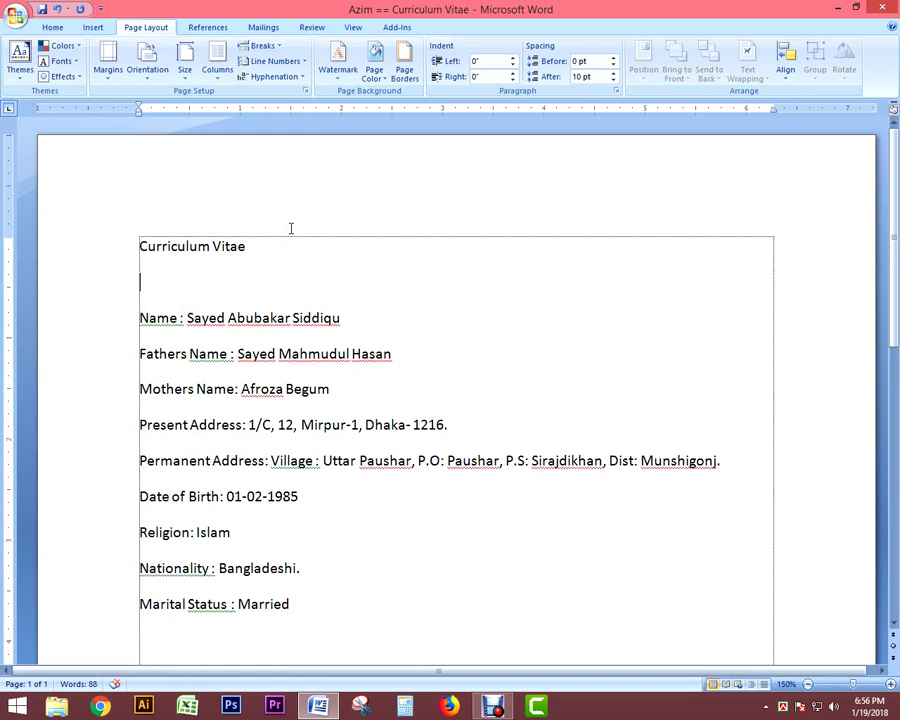
- Center, bold and underline the Curriculum Vitae title, growing its font to 24 pt
{"action": "left_click", "coordinate": [117, 252]}
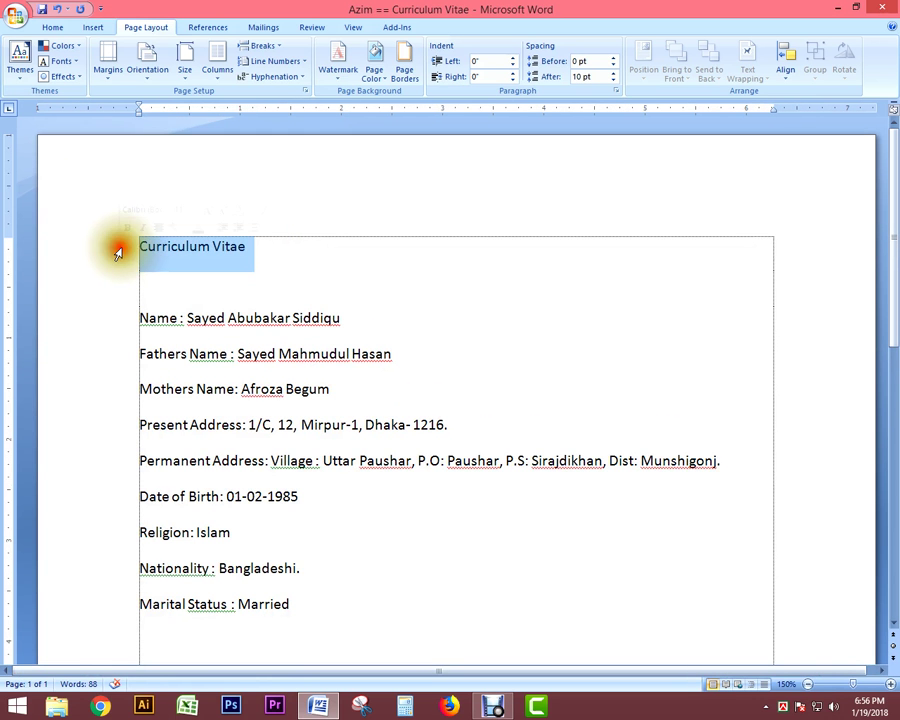
{"action": "left_click", "coordinate": [260, 271]}
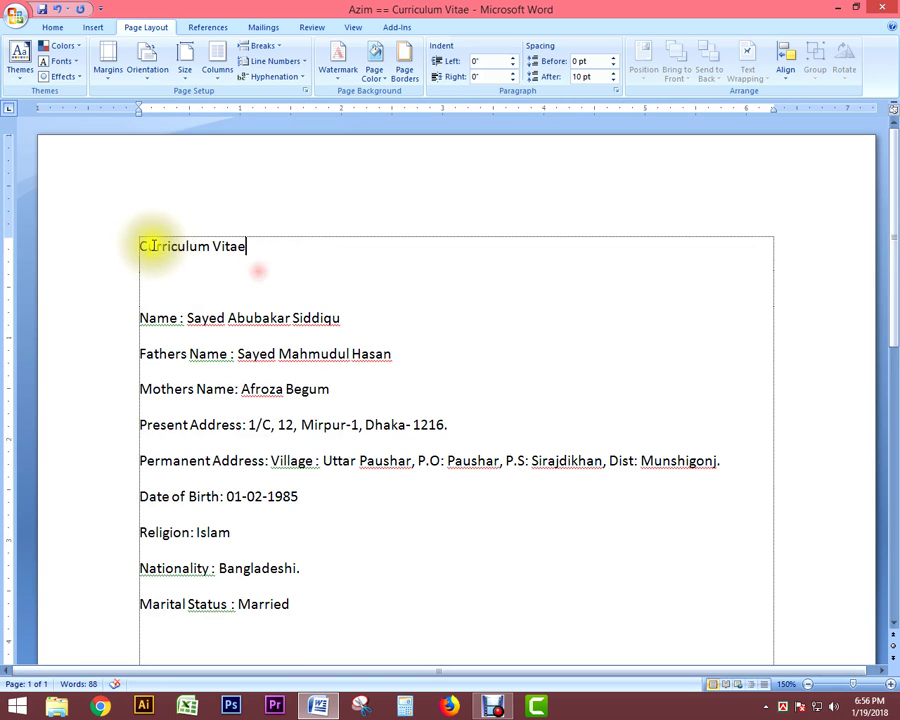
{"action": "left_click", "coordinate": [96, 253]}
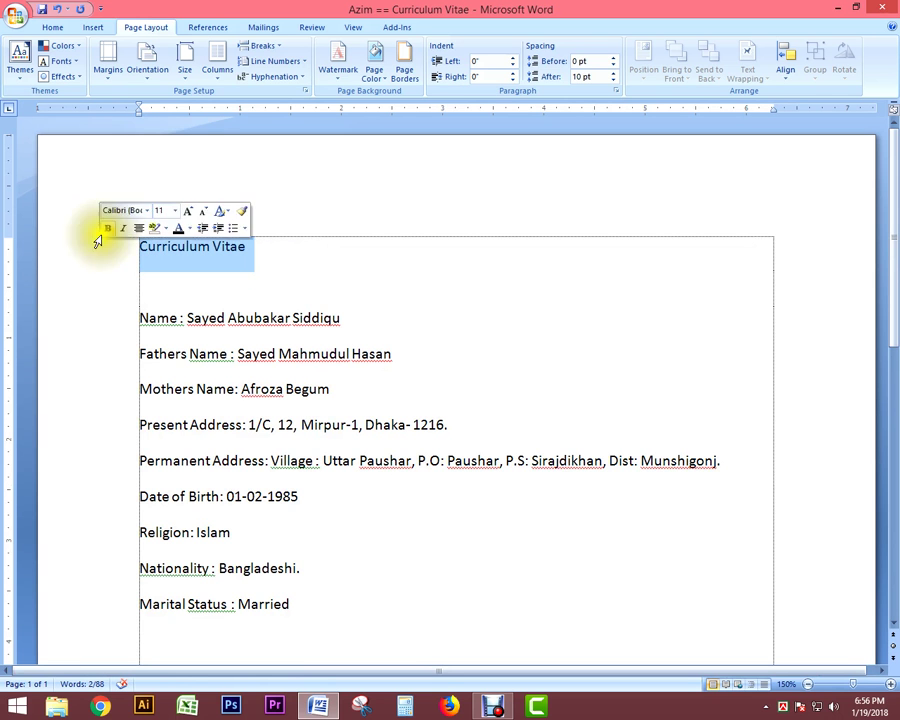
{"action": "left_click", "coordinate": [52, 27]}
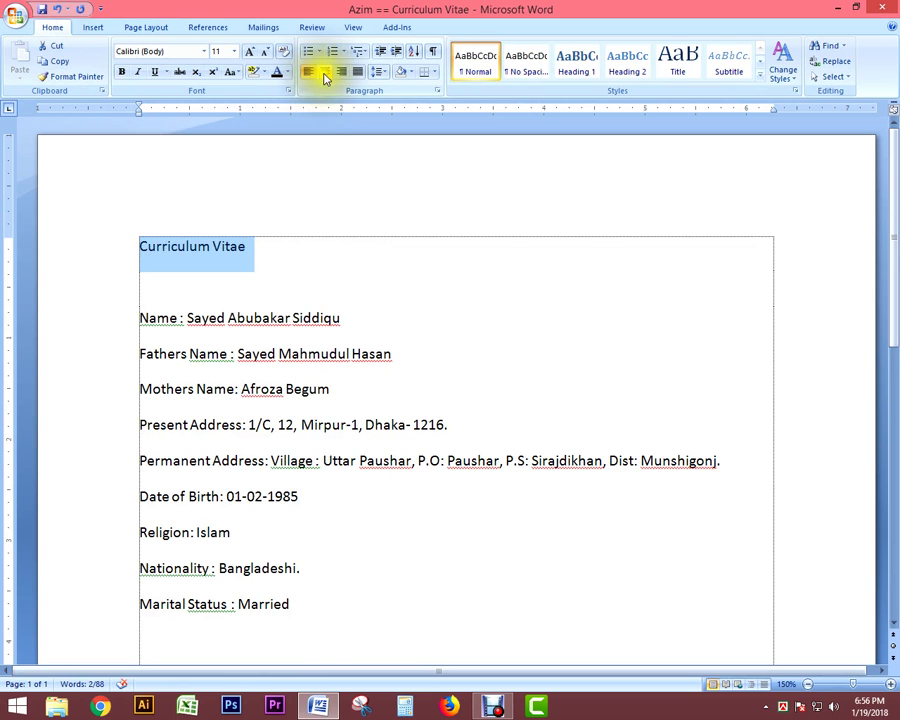
{"action": "left_click", "coordinate": [325, 72]}
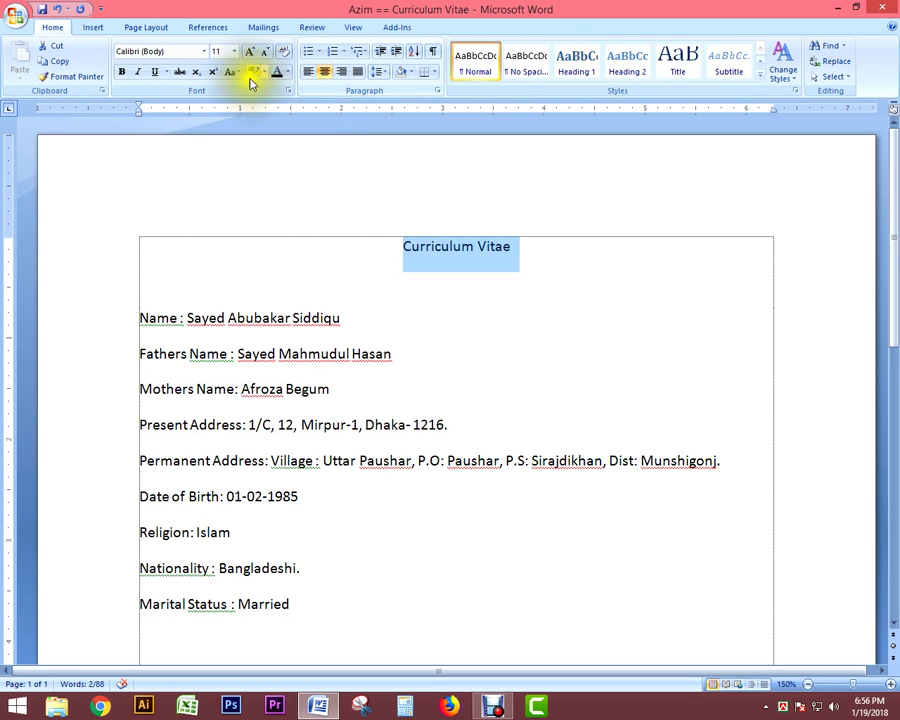
{"action": "left_click", "coordinate": [121, 72]}
{"action": "left_click", "coordinate": [155, 73]}
{"action": "left_click", "coordinate": [250, 52]}
{"action": "left_click", "coordinate": [250, 52]}
{"action": "left_click", "coordinate": [250, 52]}
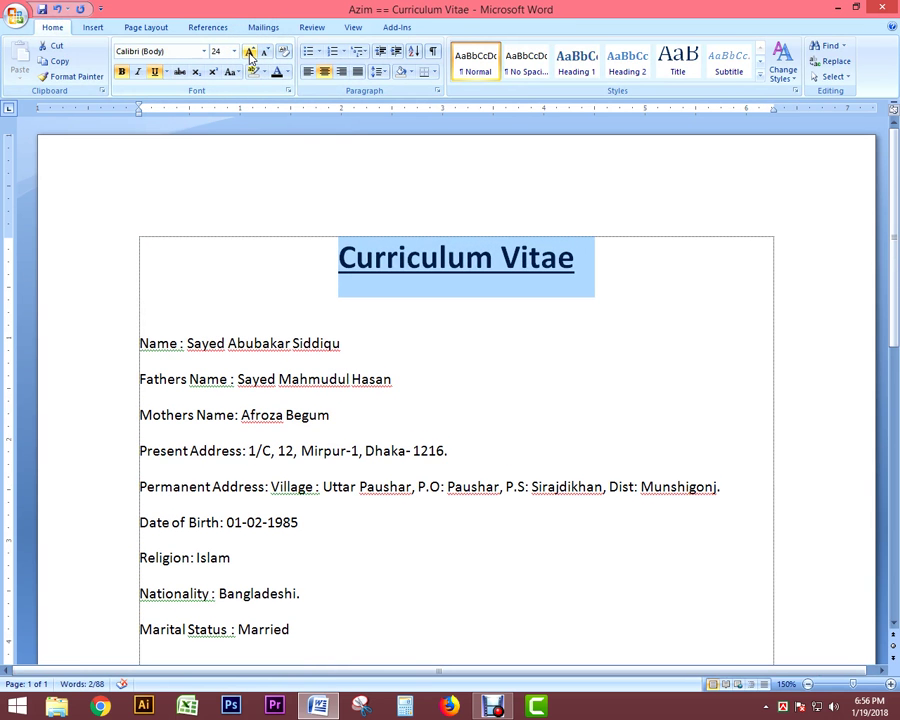
{"action": "left_click", "coordinate": [134, 343]}
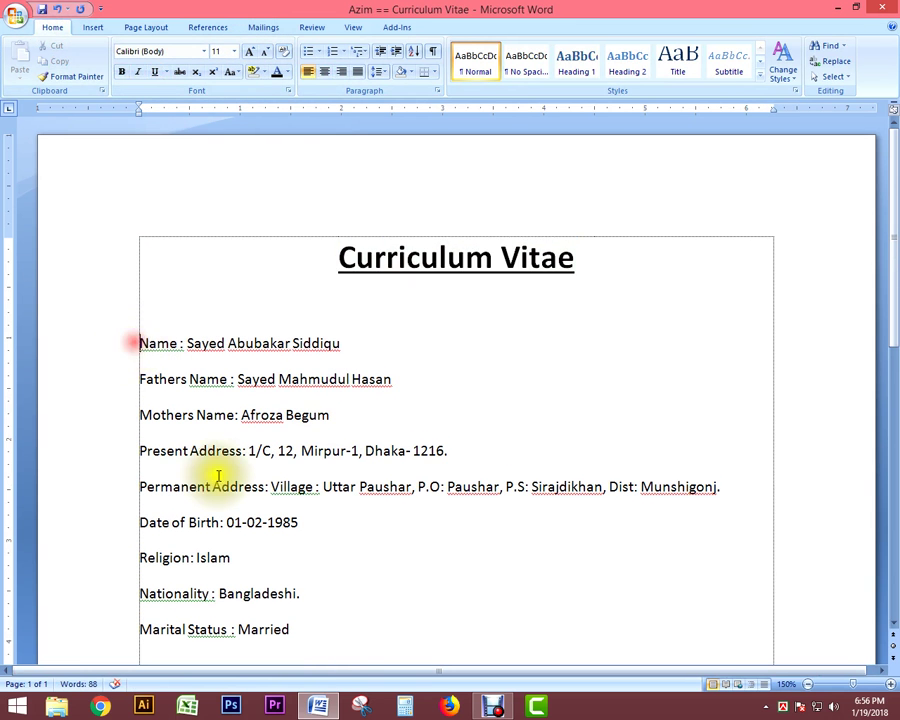
- Select the Name through Marital Status lines and set a left tab stop near 2.5 inches
{"action": "scroll", "coordinate": [217, 477], "scroll_direction": "down", "scroll_amount": 2}
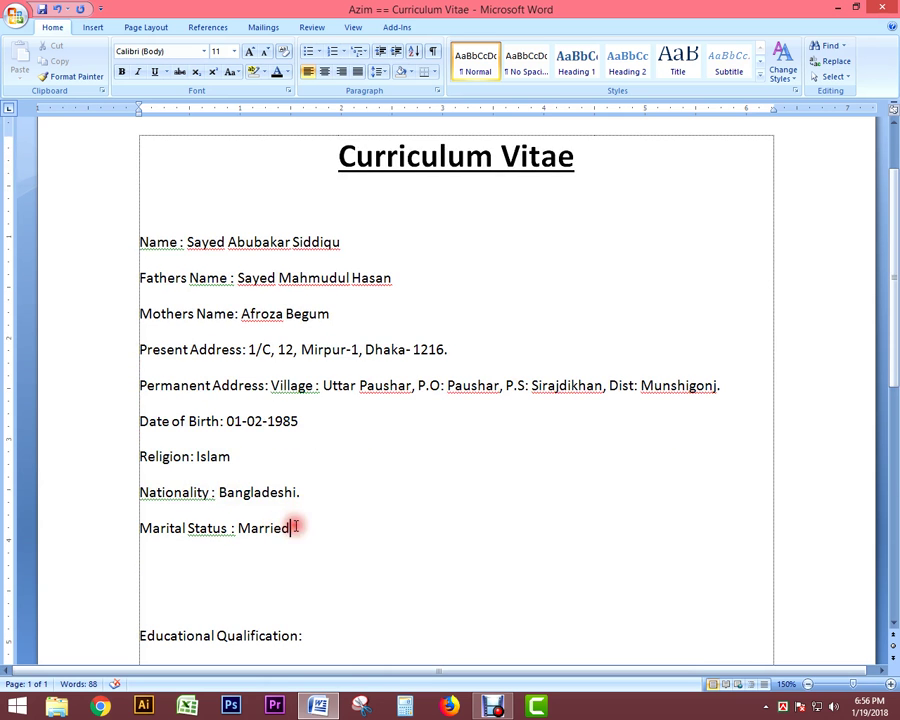
{"action": "scroll", "coordinate": [295, 527], "scroll_direction": "up", "scroll_amount": 2}
{"action": "left_click_drag", "start_coordinate": [125, 343], "coordinate": [298, 630]}
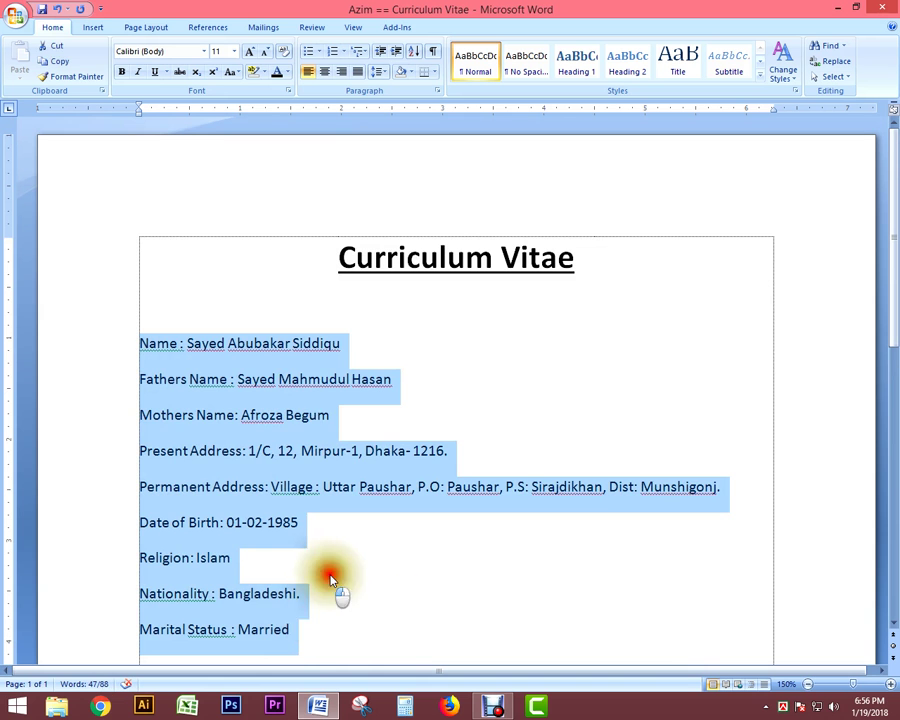
{"action": "left_click", "coordinate": [277, 541]}
{"action": "left_click_drag", "start_coordinate": [110, 345], "coordinate": [97, 610]}
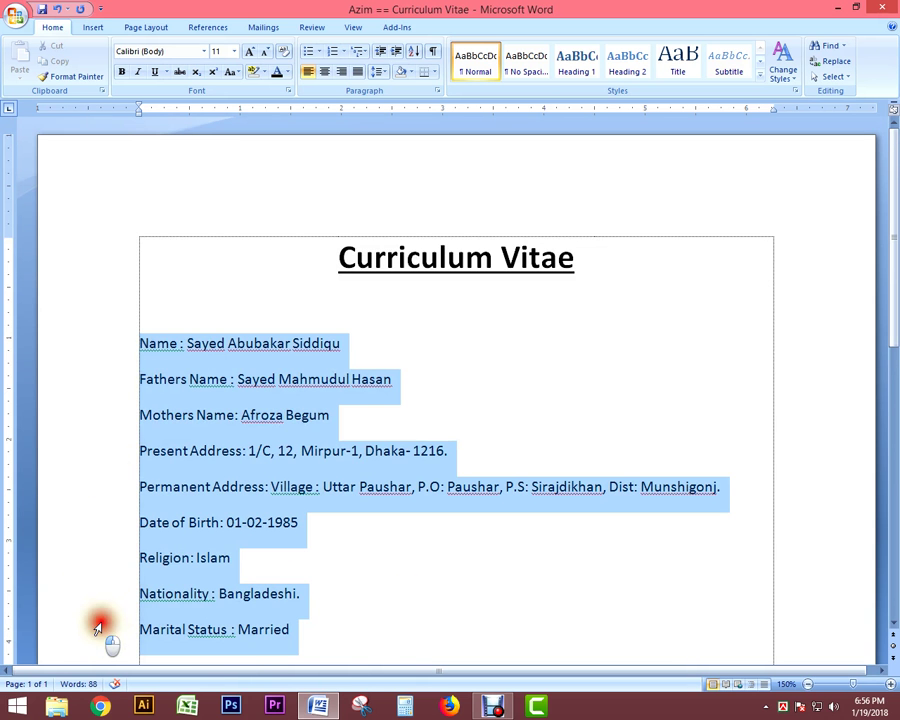
{"action": "left_click", "coordinate": [172, 368]}
{"action": "left_click", "coordinate": [137, 344]}
{"action": "scroll", "coordinate": [139, 345], "scroll_direction": "down", "scroll_amount": 1}
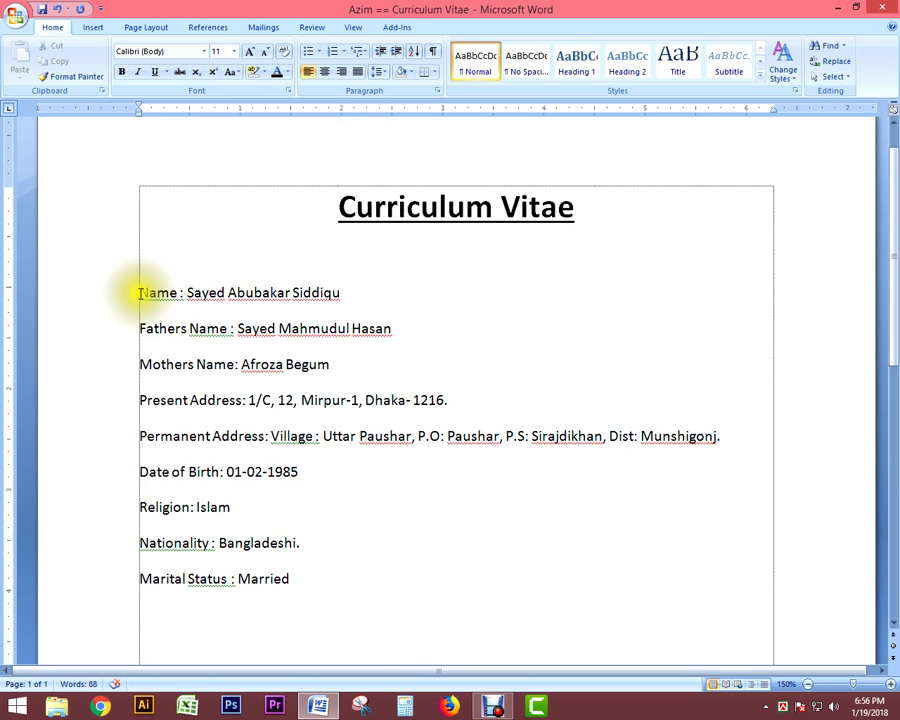
{"action": "left_click_drag", "start_coordinate": [85, 300], "coordinate": [88, 600]}
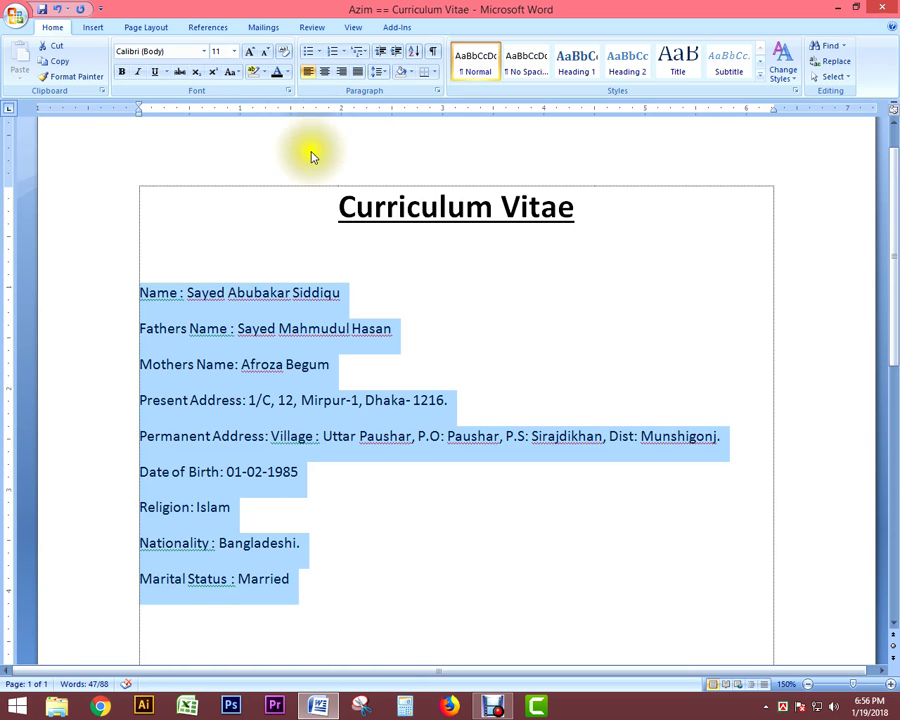
{"action": "left_click", "coordinate": [342, 109]}
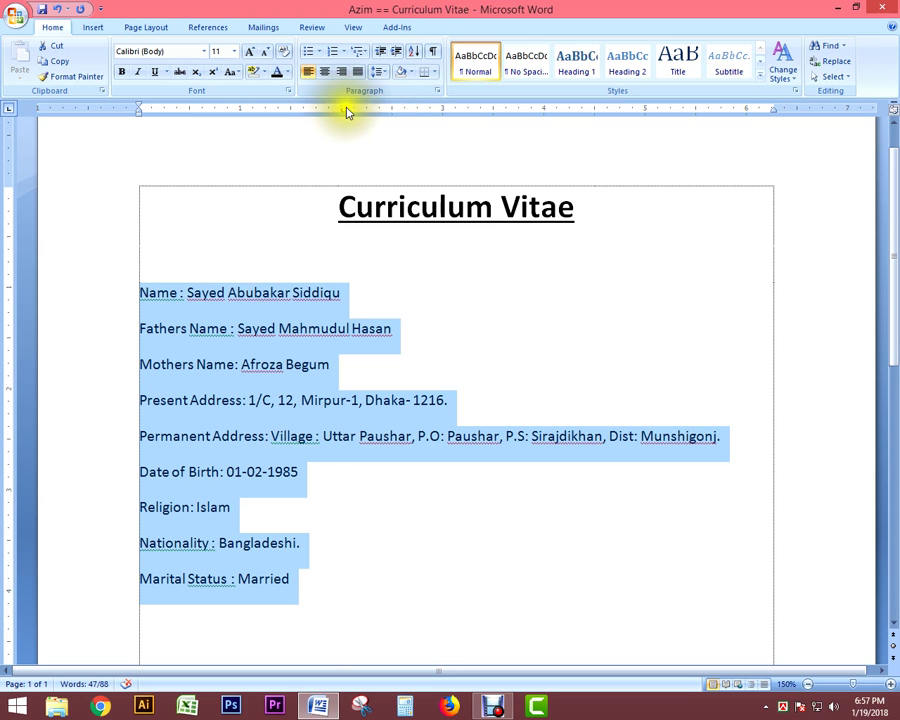
{"action": "left_click_drag", "start_coordinate": [342, 110], "coordinate": [393, 112]}
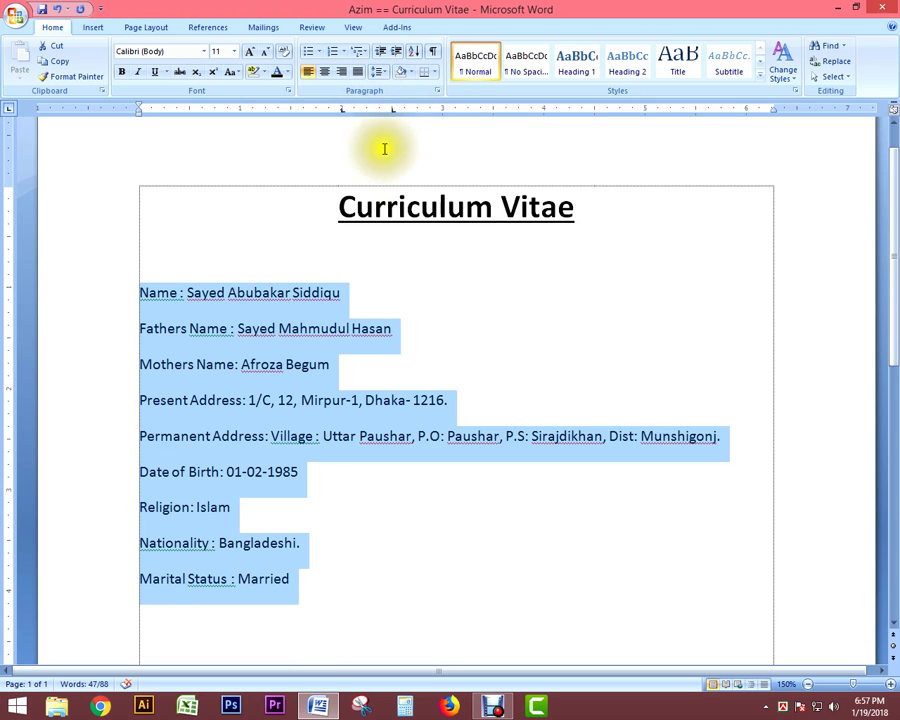
{"action": "left_click", "coordinate": [238, 328]}
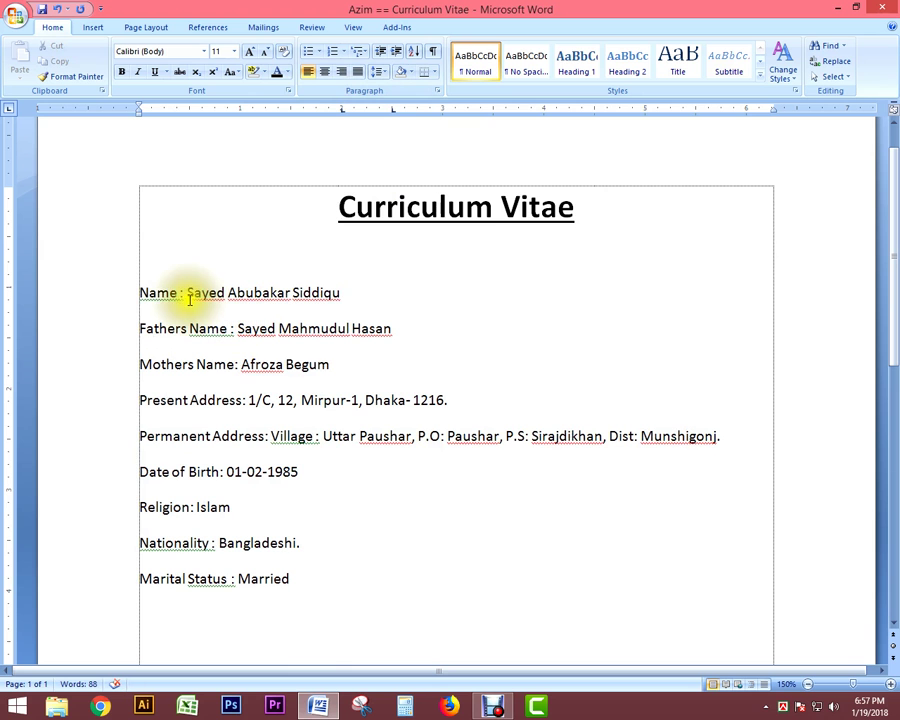
- Tab the colons of Name, Fathers Name and Mothers Name to the tab stop
{"action": "left_click", "coordinate": [181, 294]}
{"action": "key", "text": "BackSpace"}
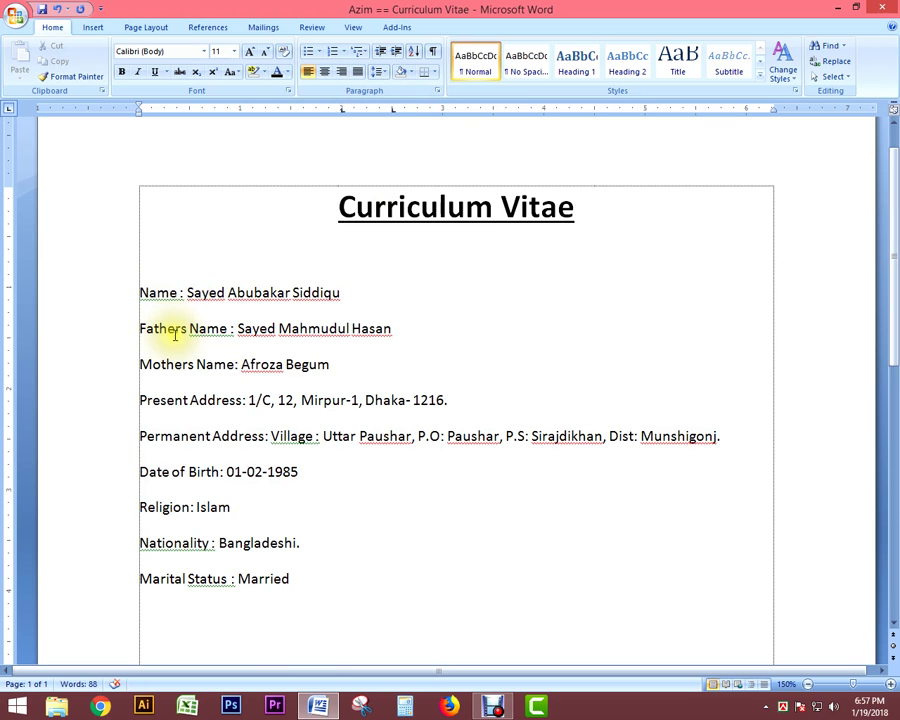
{"action": "left_click", "coordinate": [181, 293]}
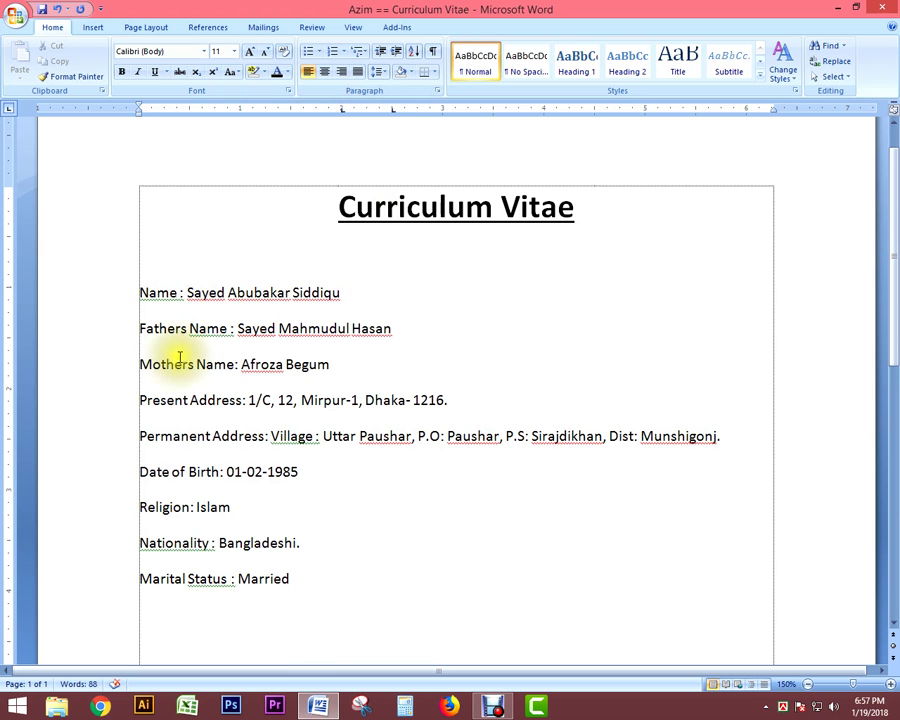
{"action": "key", "text": "Tab"}
{"action": "key", "text": "Tab"}
{"action": "key", "text": "Tab"}
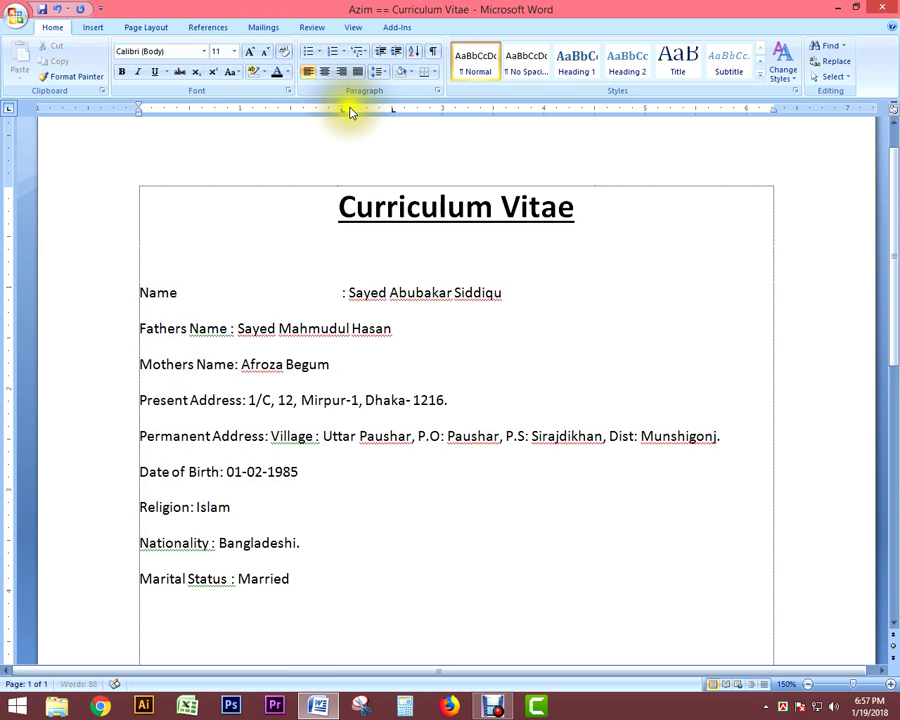
{"action": "left_click", "coordinate": [230, 328]}
{"action": "key", "text": "Tab"}
{"action": "key", "text": "Tab"}
{"action": "key", "text": "Tab"}
{"action": "left_click", "coordinate": [233, 364]}
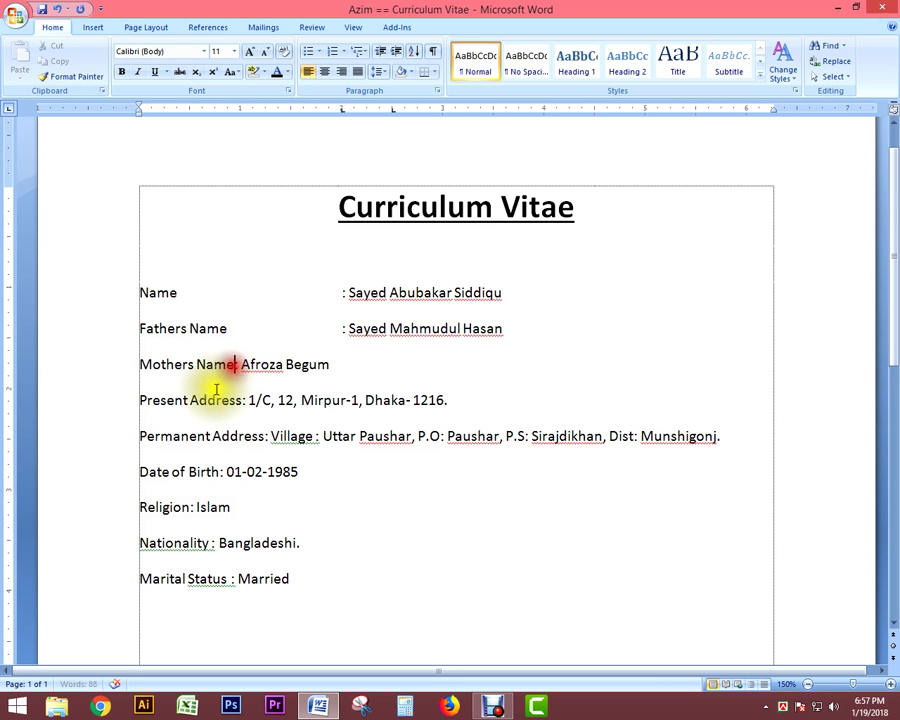
{"action": "key", "text": "Tab"}
{"action": "key", "text": "Tab"}
{"action": "key", "text": "Tab"}
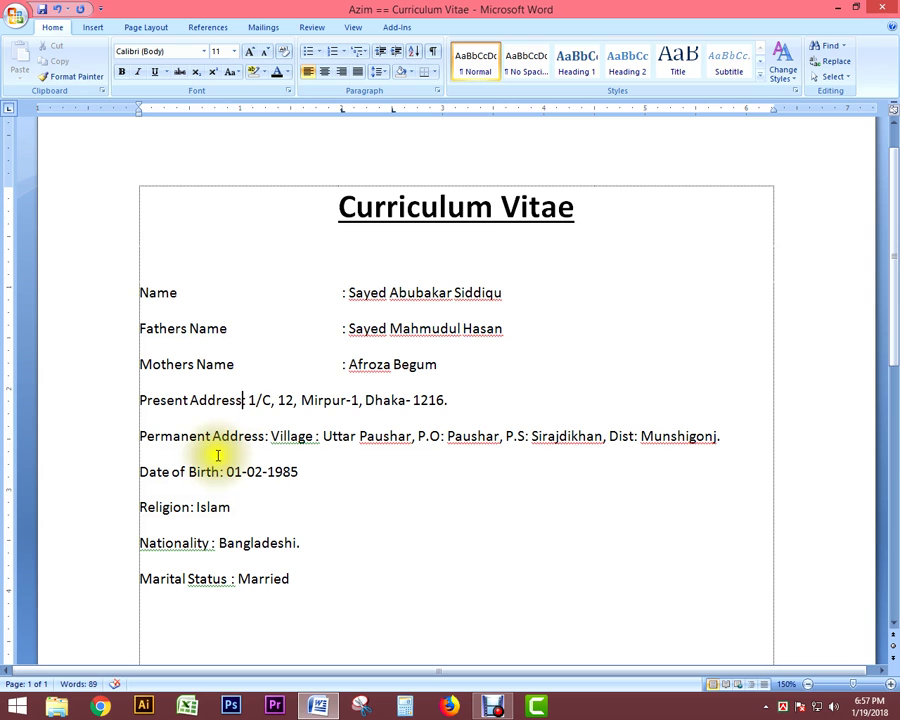
- Tab the Present Address, Permanent Address, Date of Birth, Religion, Nationality and Marital Status colons into line
{"action": "key", "text": "Tab"}
{"action": "key", "text": "Tab"}
{"action": "left_click", "coordinate": [265, 436]}
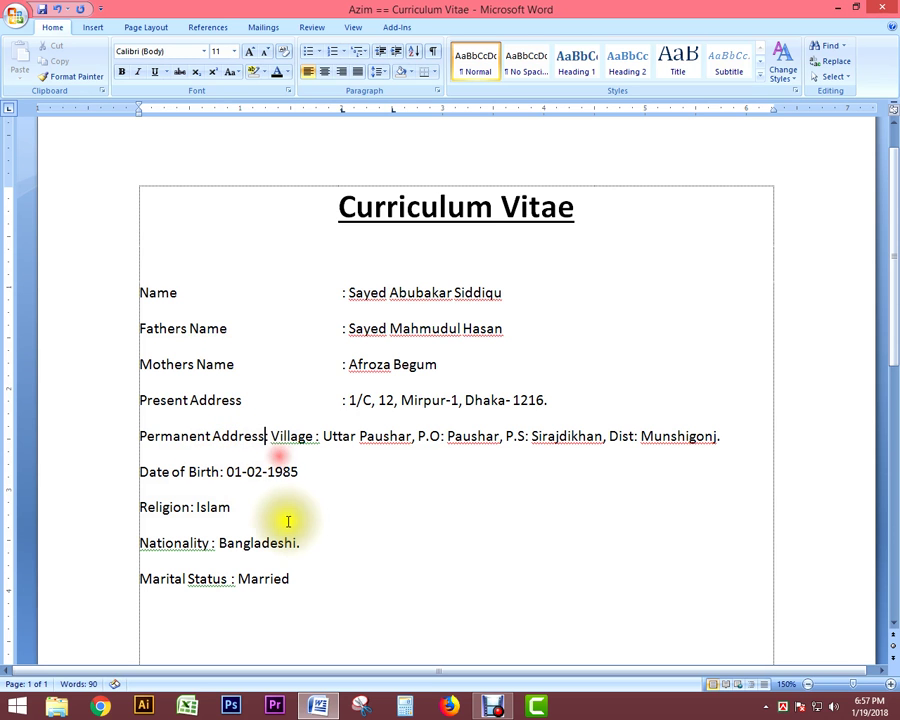
{"action": "left_click", "coordinate": [288, 512]}
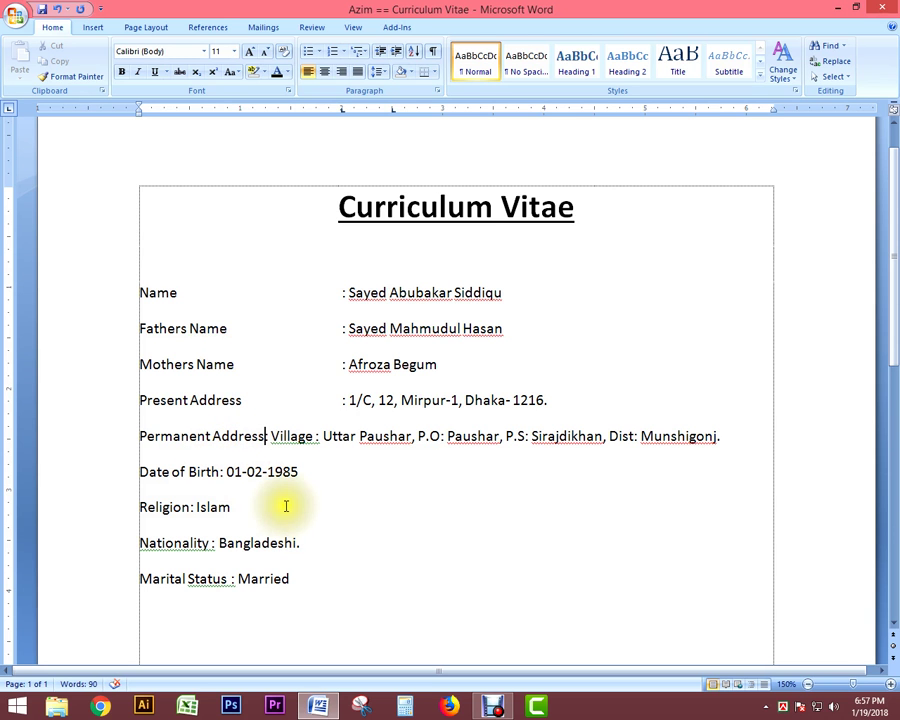
{"action": "key", "text": "Tab"}
{"action": "key", "text": "Tab"}
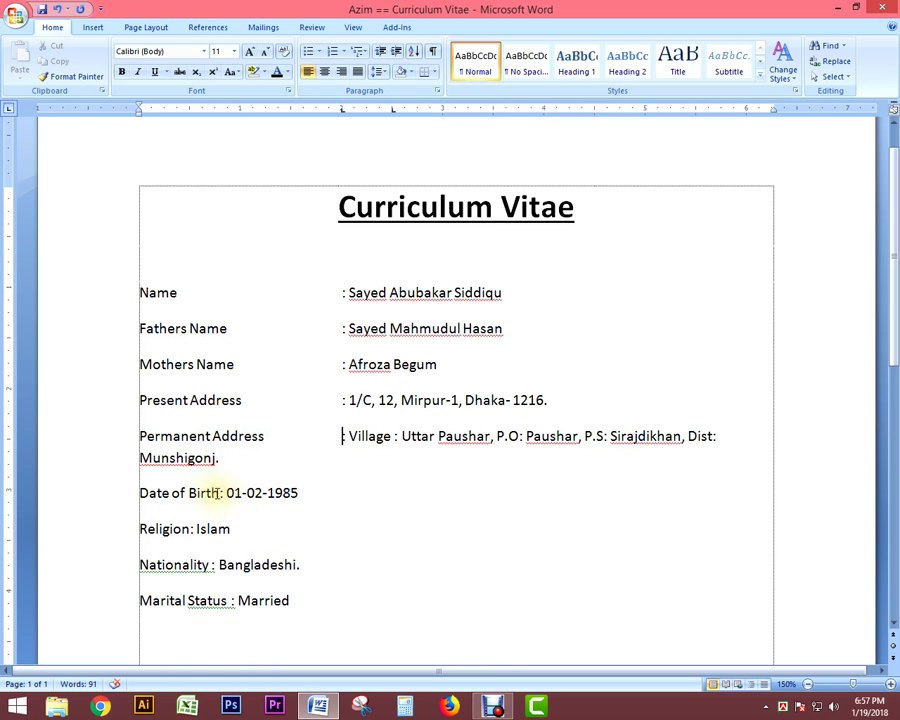
{"action": "left_click", "coordinate": [220, 492]}
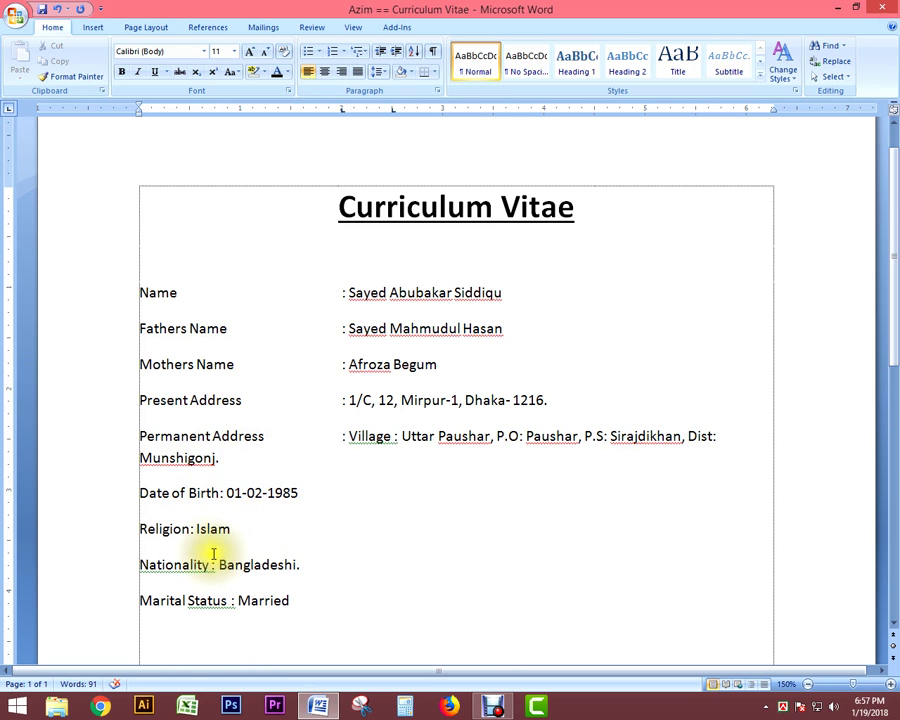
{"action": "key", "text": "Tab"}
{"action": "left_click", "coordinate": [190, 529]}
{"action": "key", "text": "Tab"}
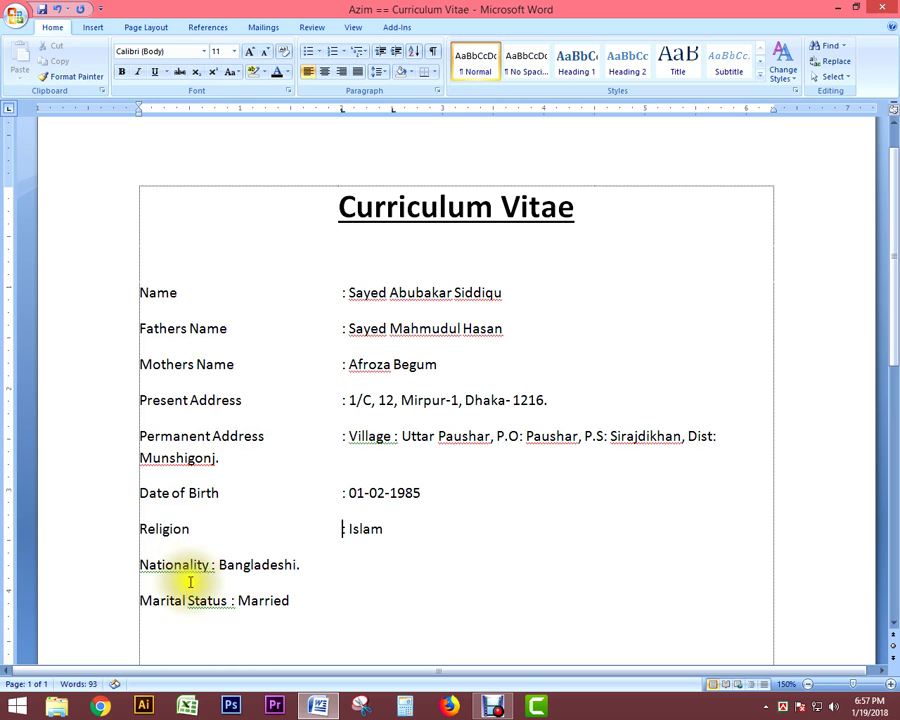
{"action": "key", "text": "Tab"}
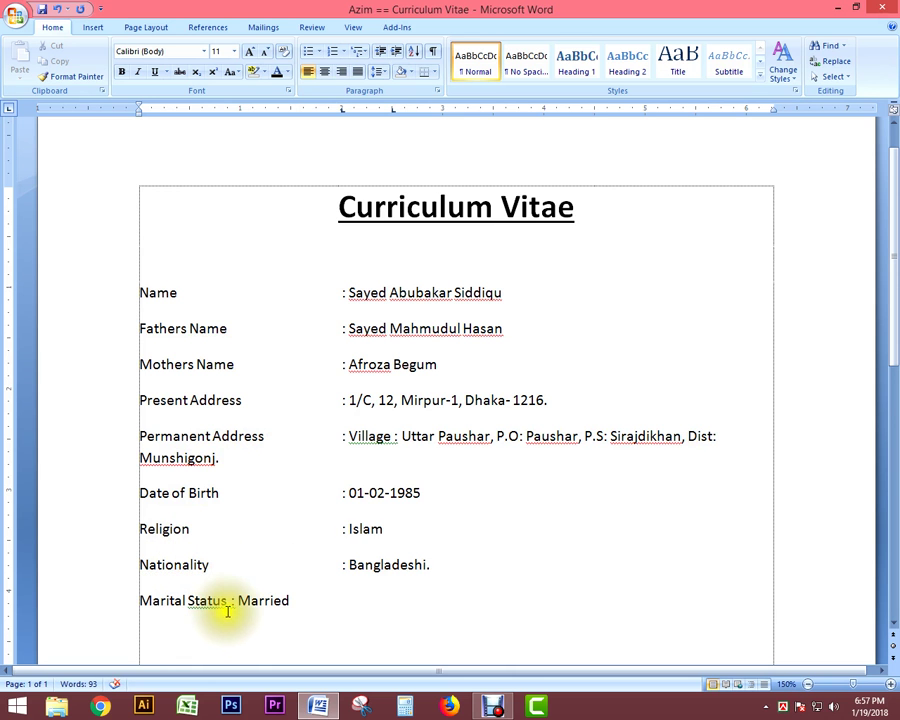
{"action": "key", "text": "Tab"}
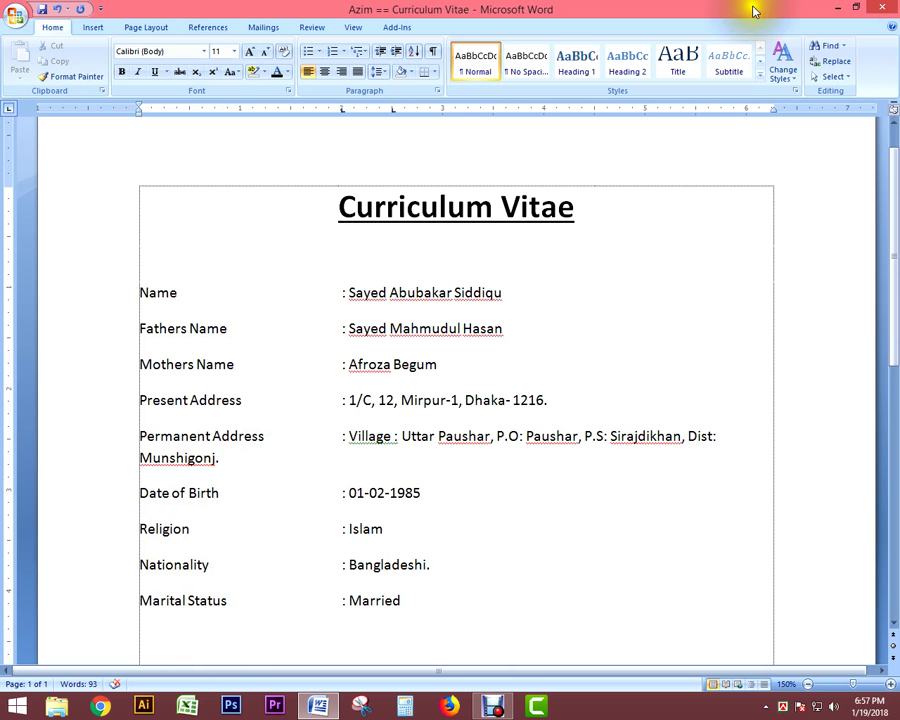
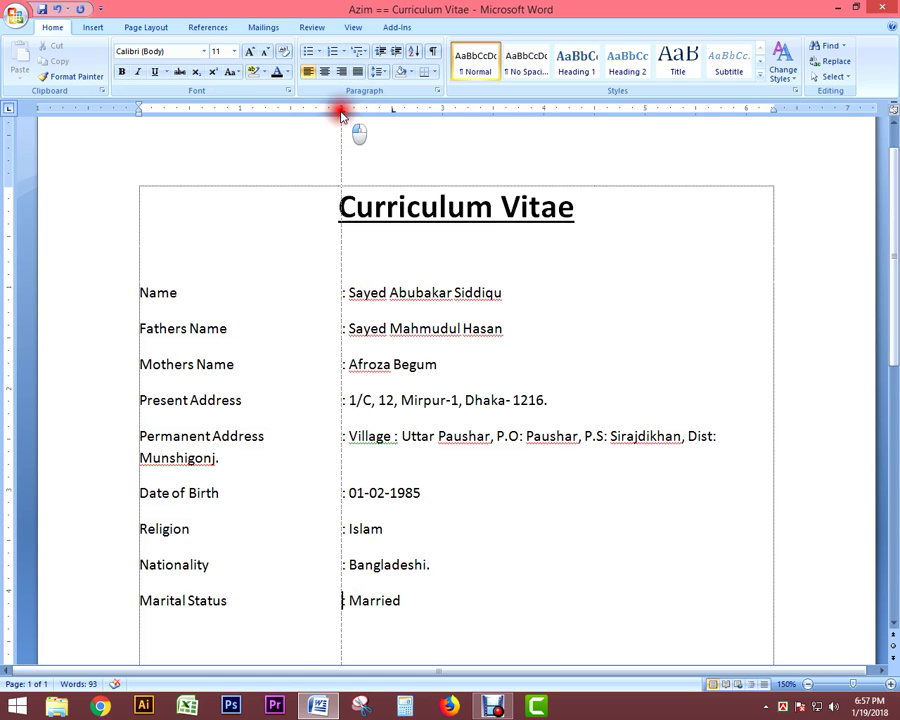
- Add a ruler tab stop and tab the Name, Father's Name and Mother's Name values into that column
{"action": "left_click", "coordinate": [340, 114]}
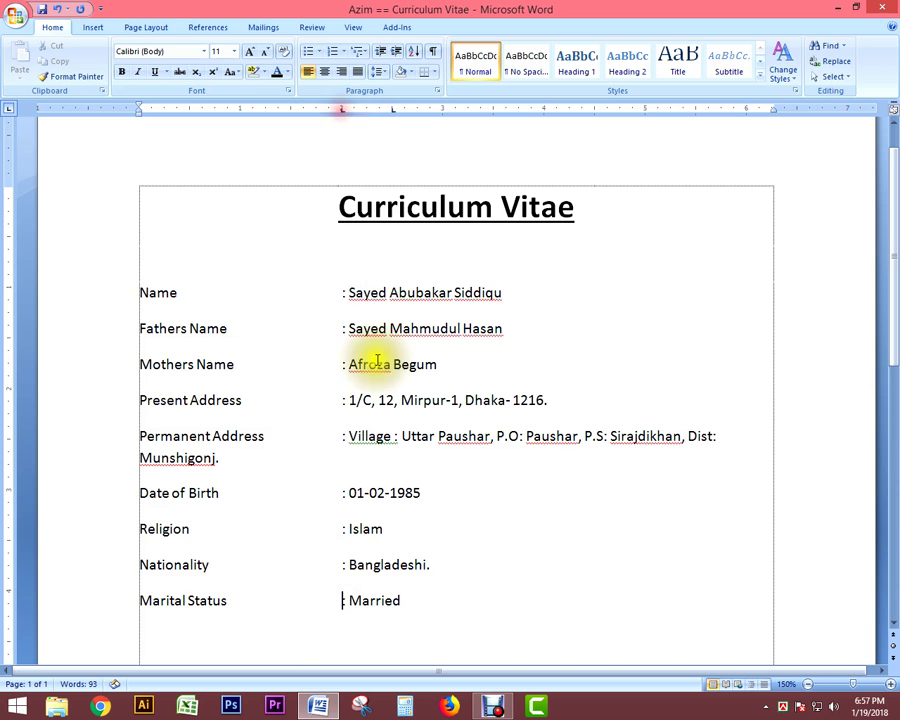
{"action": "left_click", "coordinate": [348, 292]}
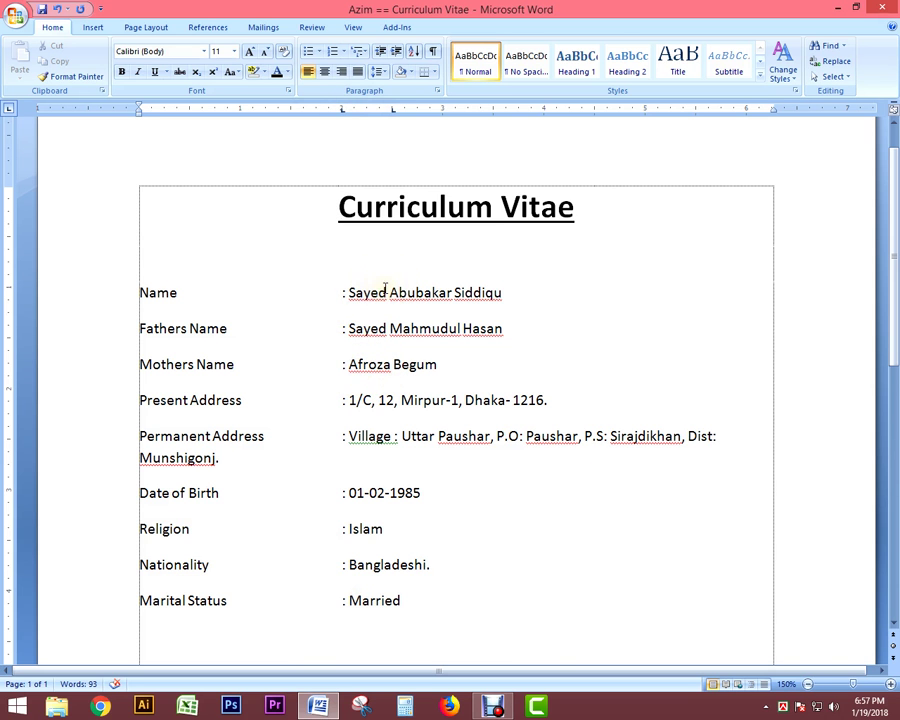
{"action": "key", "text": "Tab"}
{"action": "left_click_drag", "start_coordinate": [394, 112], "coordinate": [394, 112]}
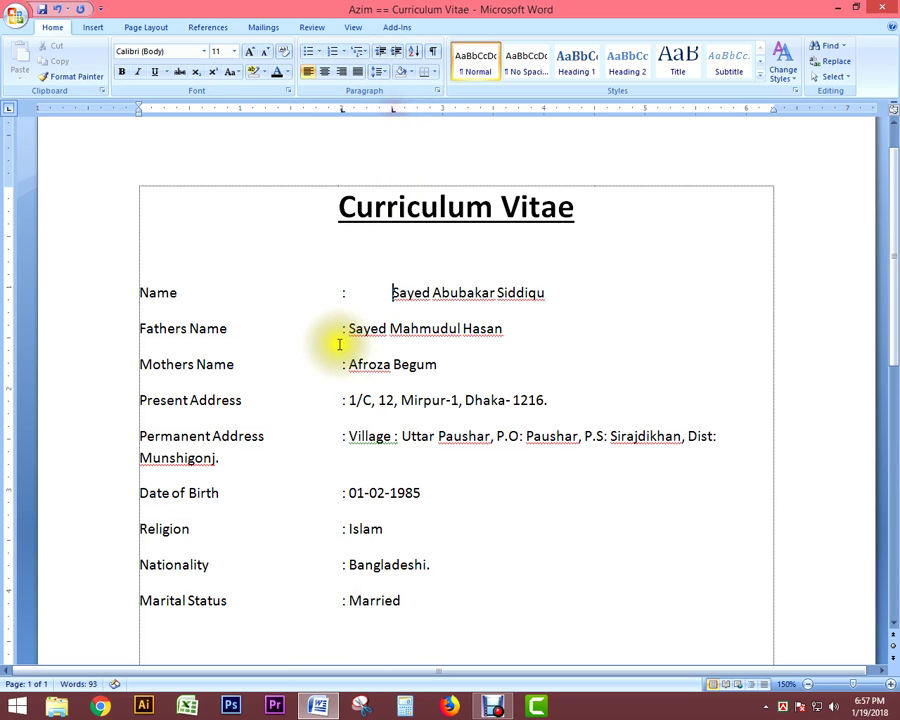
{"action": "key", "text": "Tab"}
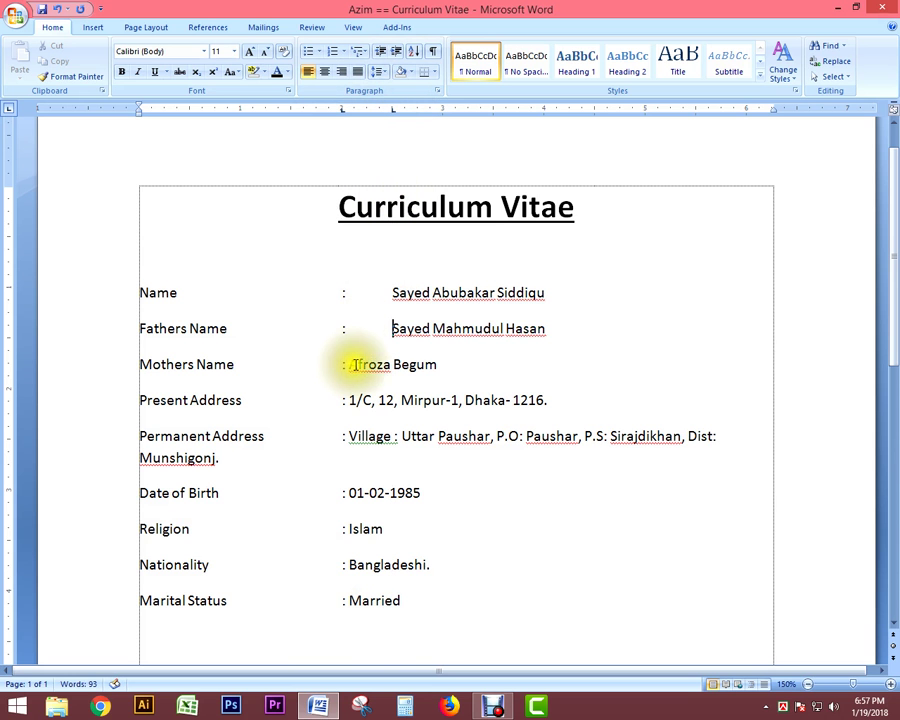
{"action": "key", "text": "Tab"}
- Tab-align the Present and Permanent Address, Date of Birth, Religion and Nationality values to the same column
{"action": "key", "text": "Tab"}
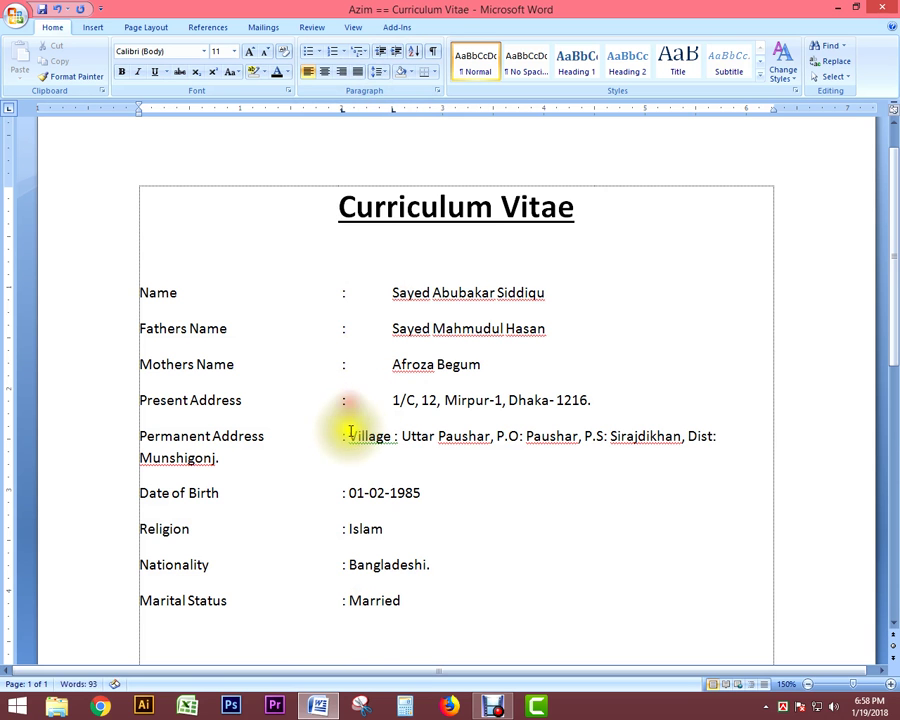
{"action": "left_click", "coordinate": [349, 436]}
{"action": "key", "text": "Tab"}
{"action": "left_click", "coordinate": [348, 493]}
{"action": "key", "text": "Tab"}
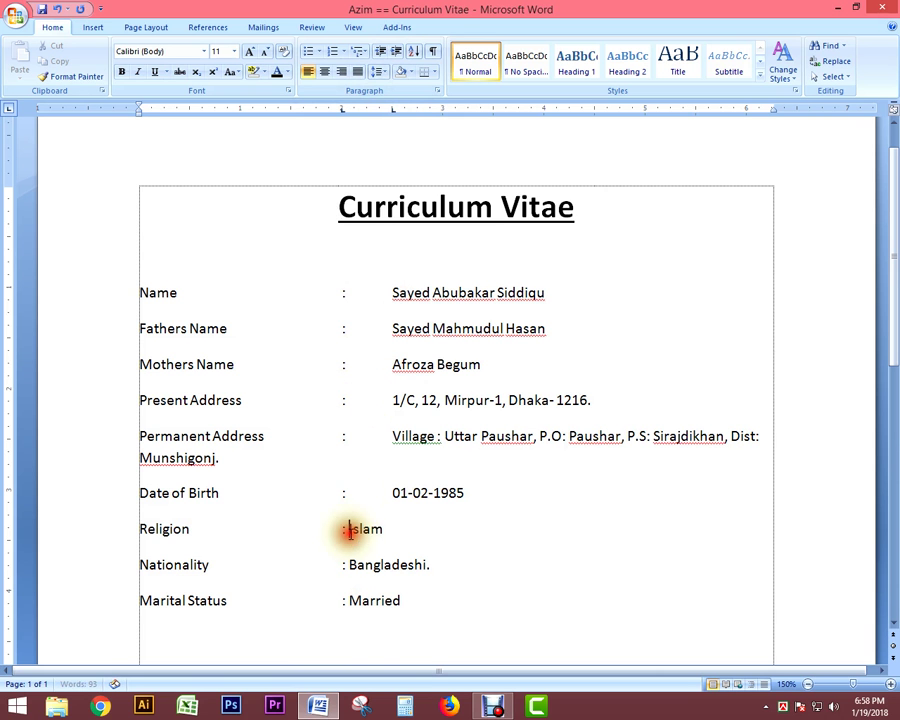
{"action": "left_click", "coordinate": [349, 529]}
{"action": "key", "text": "Tab"}
{"action": "left_click", "coordinate": [350, 564]}
{"action": "key", "text": "Tab"}
{"action": "left_click", "coordinate": [350, 600]}
{"action": "key", "text": "Tab"}
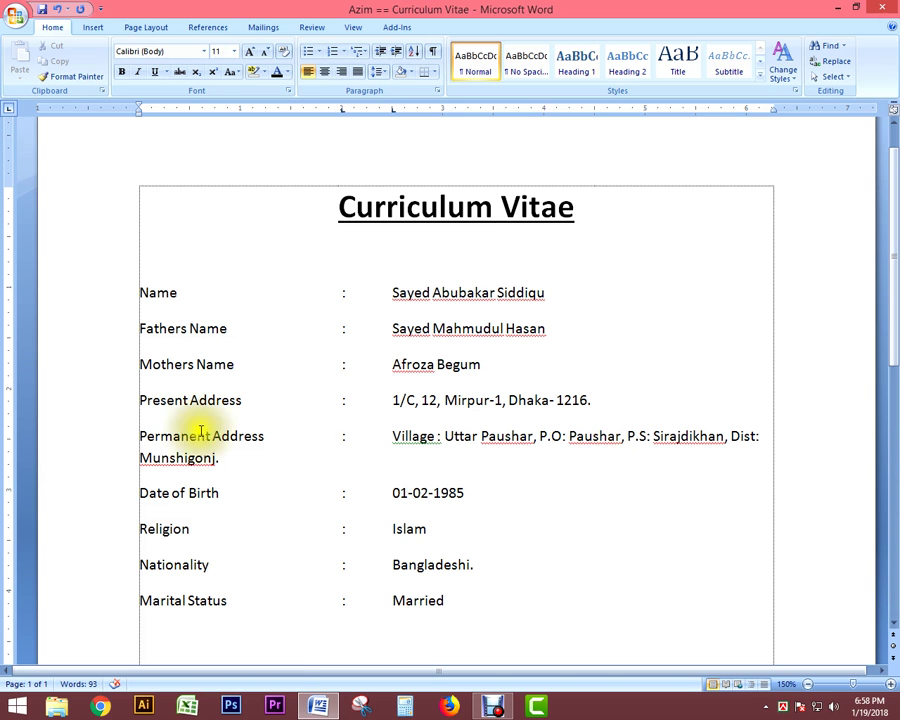
{"action": "left_click_drag", "start_coordinate": [124, 438], "coordinate": [125, 468]}
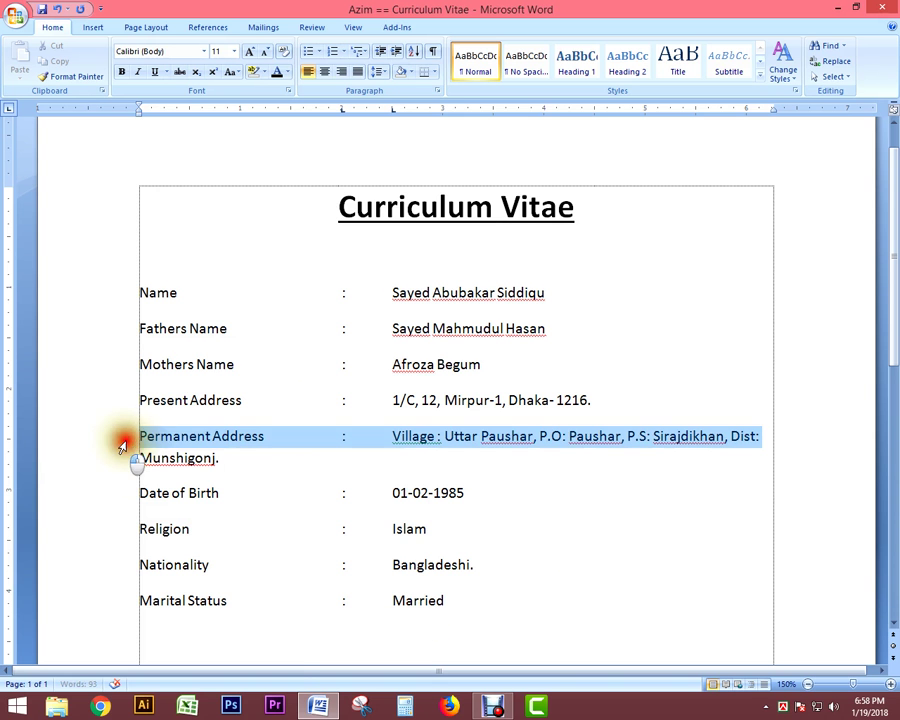
- Break 'P.S: Sirajdikhan, Dist: Munshigonj.' onto its own line, indented under the values column
{"action": "left_click", "coordinate": [725, 437]}
{"action": "left_click", "coordinate": [628, 436]}
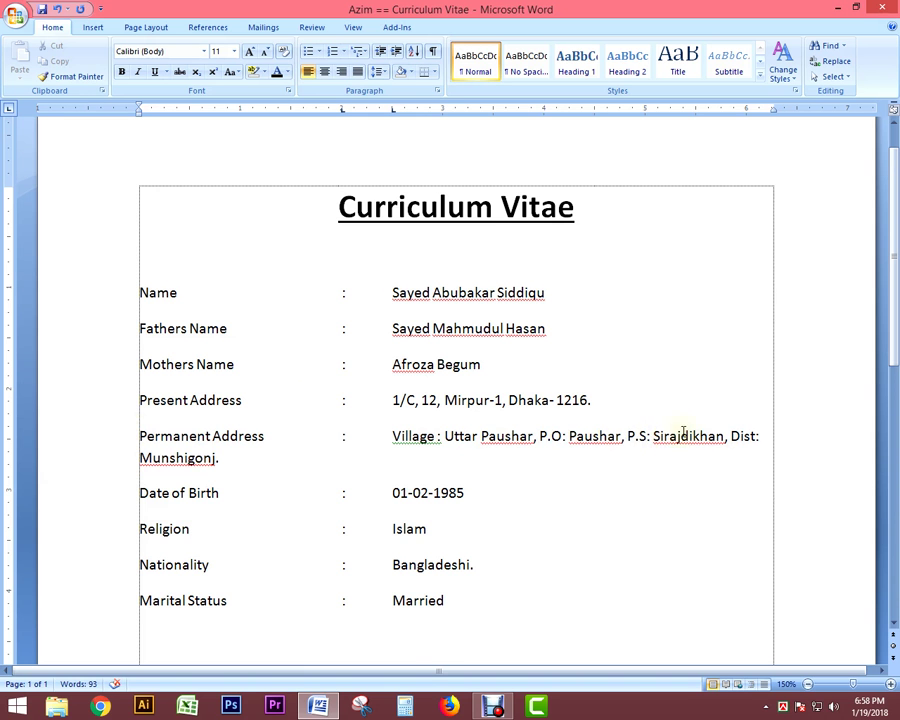
{"action": "key", "text": "Return"}
{"action": "key", "text": "Tab"}
{"action": "key", "text": "Tab"}
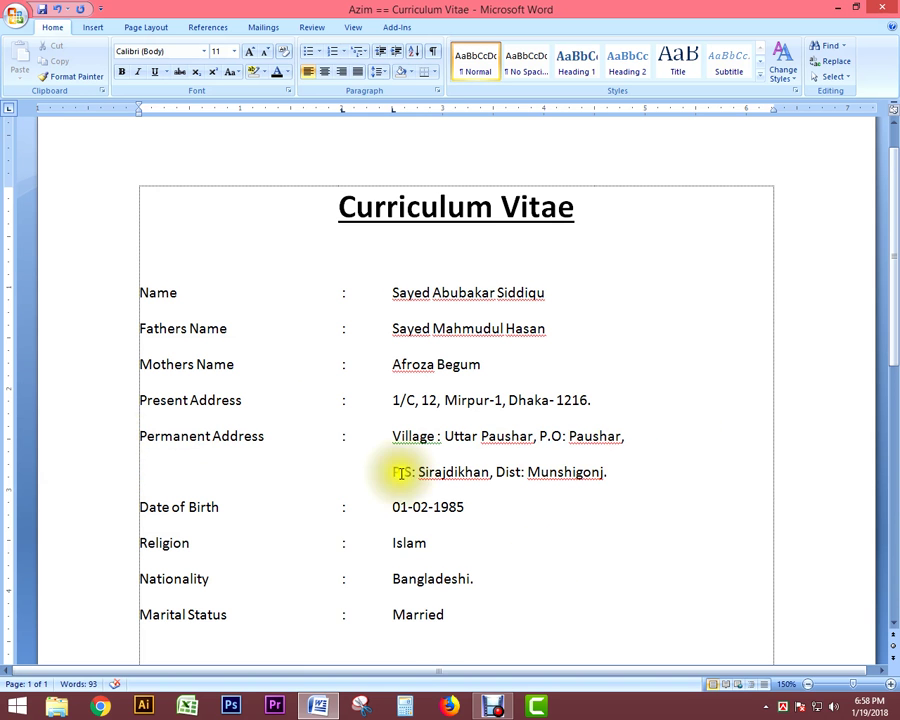
{"action": "key", "text": "BackSpace"}
{"action": "key", "text": "BackSpace"}
{"action": "key", "text": "BackSpace"}
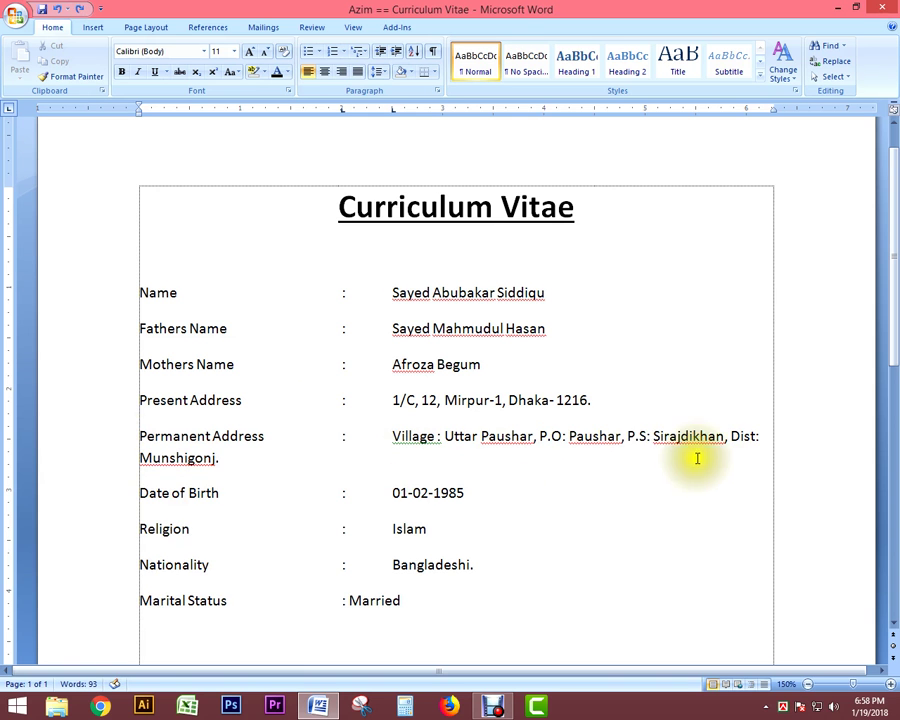
{"action": "left_click", "coordinate": [627, 437]}
{"action": "key", "text": "Return"}
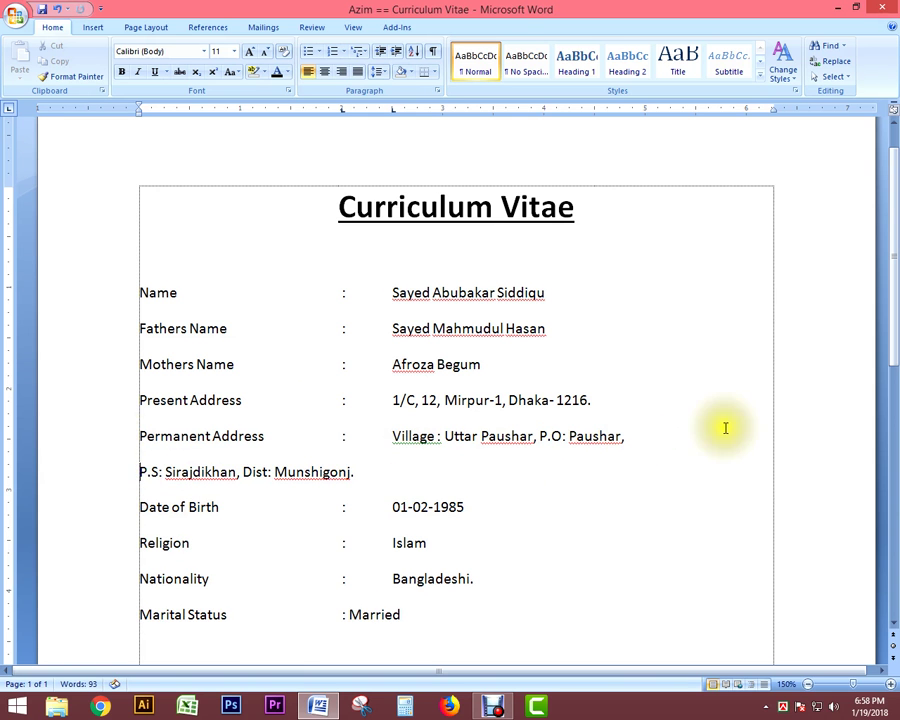
{"action": "key", "text": "Tab"}
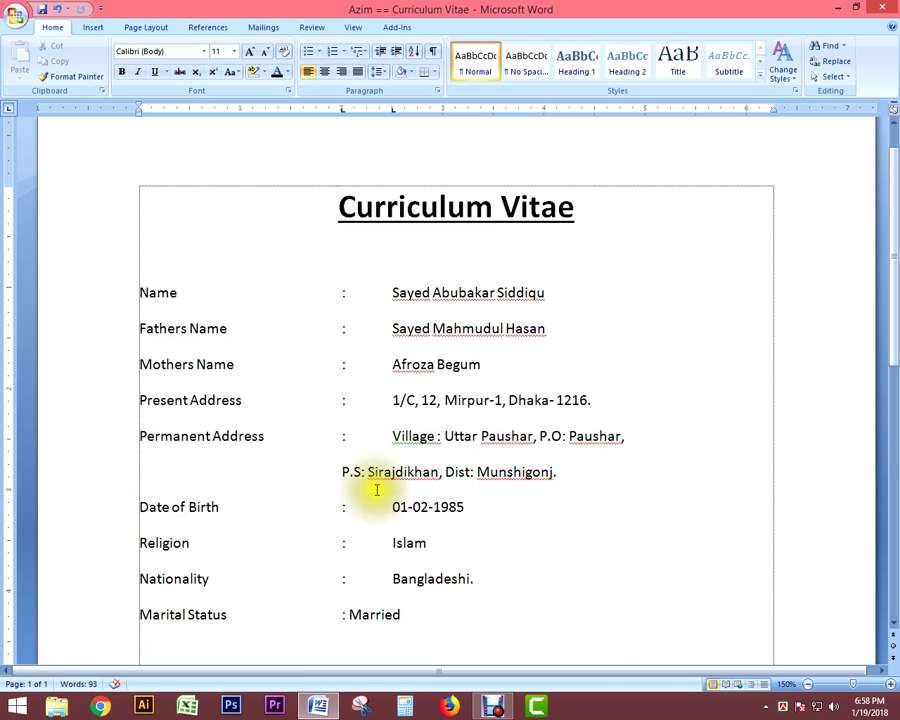
{"action": "key", "text": "Tab"}
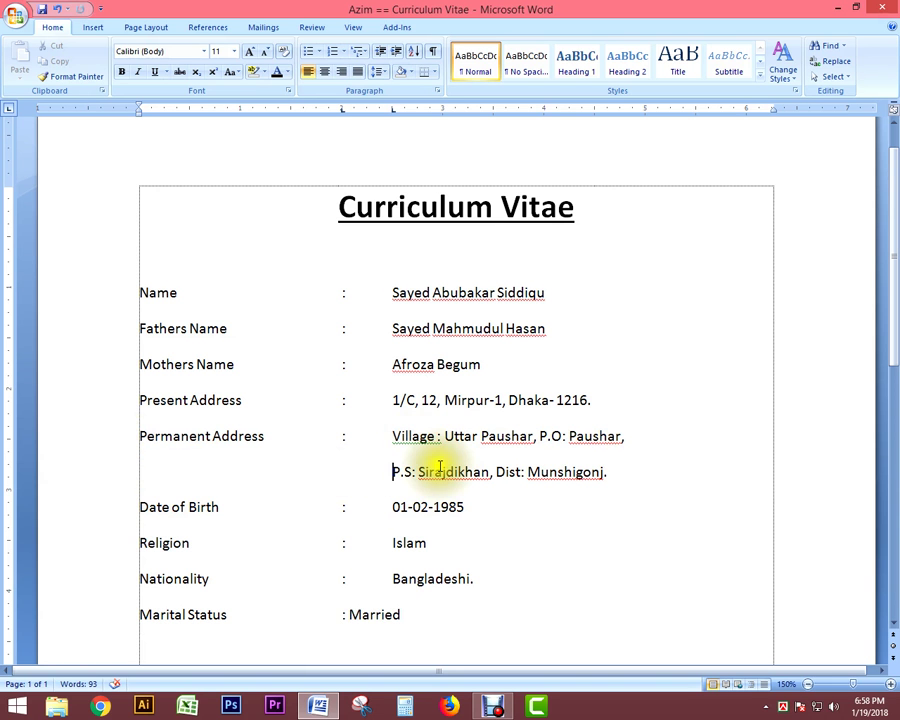
- Align the Marital Status value 'Married' with the values column
{"action": "left_click", "coordinate": [351, 614]}
{"action": "key", "text": "Tab"}
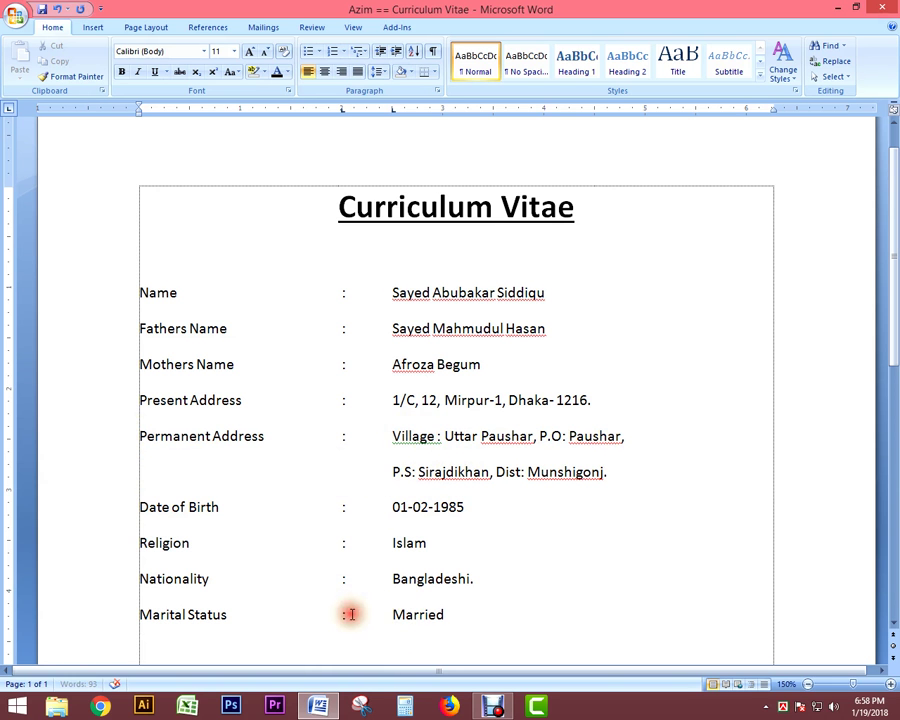
{"action": "scroll", "coordinate": [363, 345], "scroll_direction": "down", "scroll_amount": 3}
{"action": "scroll", "coordinate": [366, 320], "scroll_direction": "up", "scroll_amount": 3}
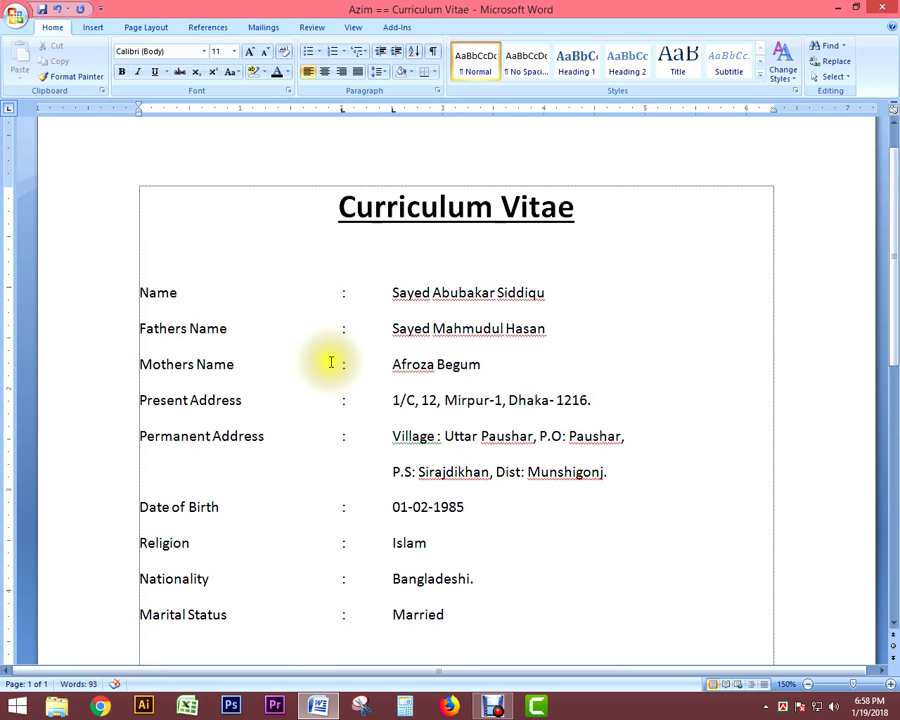
{"action": "scroll", "coordinate": [335, 348], "scroll_direction": "down", "scroll_amount": 3}
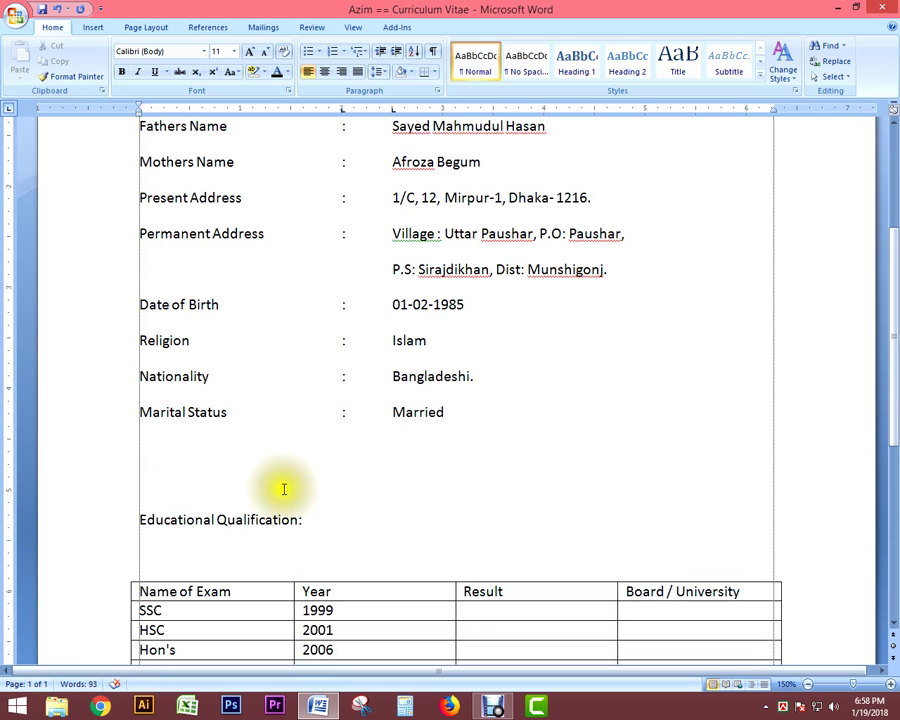
- Make the Educational Qualification heading bold, underlined and 12 pt
{"action": "left_click", "coordinate": [110, 528]}
{"action": "left_click", "coordinate": [121, 72]}
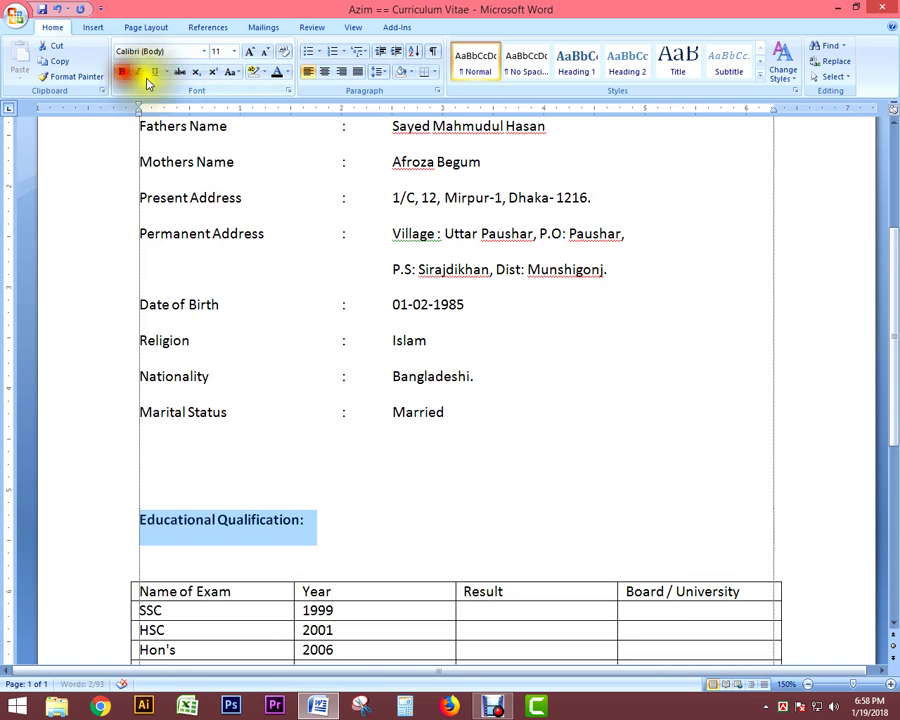
{"action": "left_click", "coordinate": [155, 72]}
{"action": "left_click", "coordinate": [250, 51]}
{"action": "scroll", "coordinate": [240, 430], "scroll_direction": "down", "scroll_amount": 2}
- Delete the blank line above the education table
{"action": "left_click", "coordinate": [168, 460]}
{"action": "left_click", "coordinate": [136, 459]}
{"action": "key", "text": "Delete"}
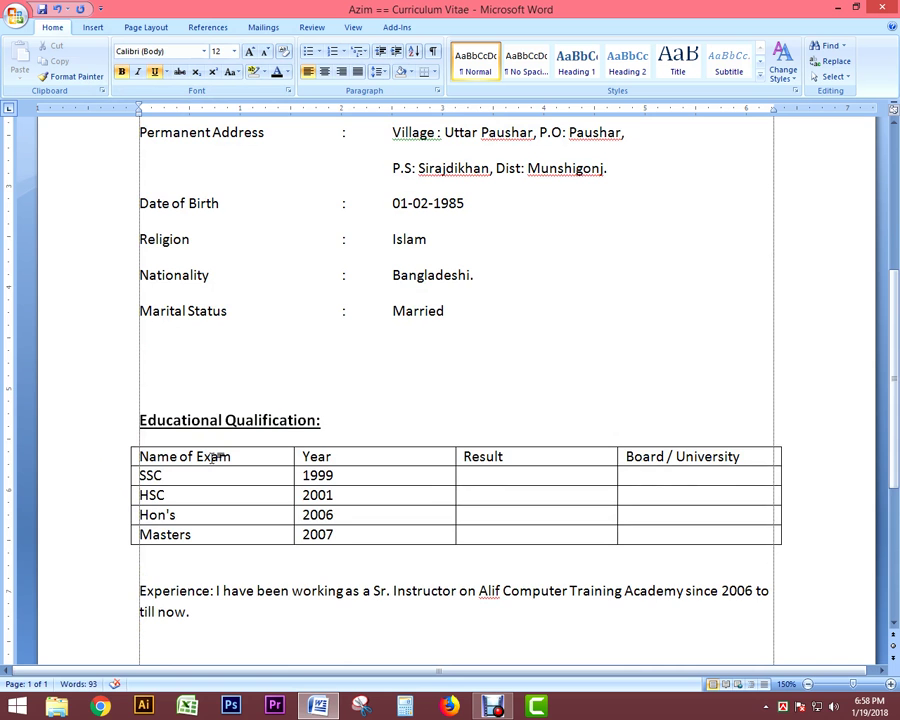
{"action": "scroll", "coordinate": [213, 457], "scroll_direction": "down", "scroll_amount": 3}
- Move the experience sentence below 'Experience:' and make that heading bold, underlined and 12 pt
{"action": "left_click", "coordinate": [216, 438]}
{"action": "key", "text": "Return"}
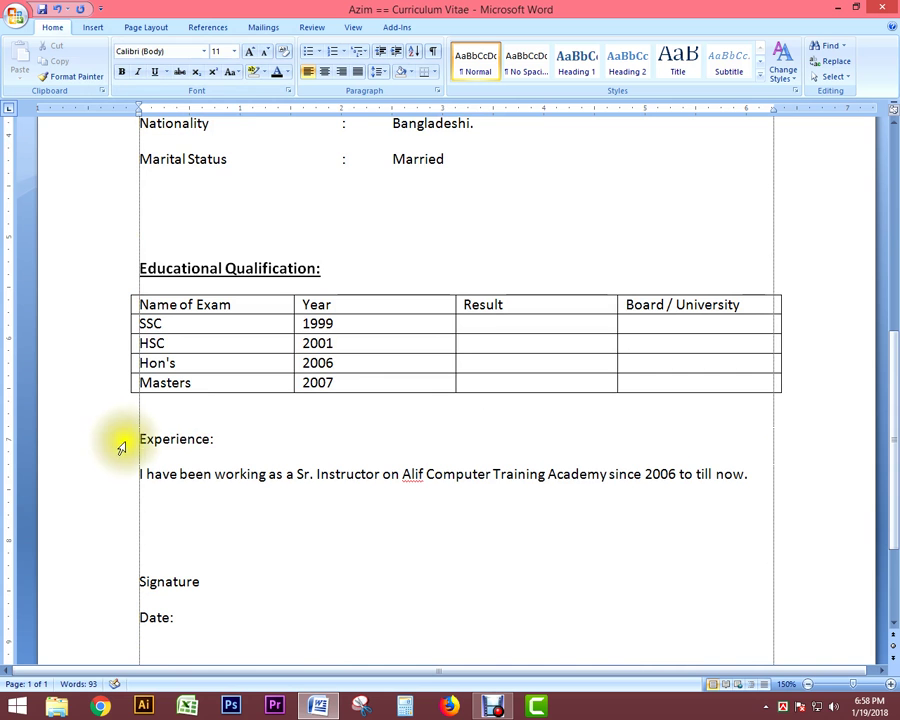
{"action": "left_click", "coordinate": [121, 439]}
{"action": "left_click", "coordinate": [121, 72]}
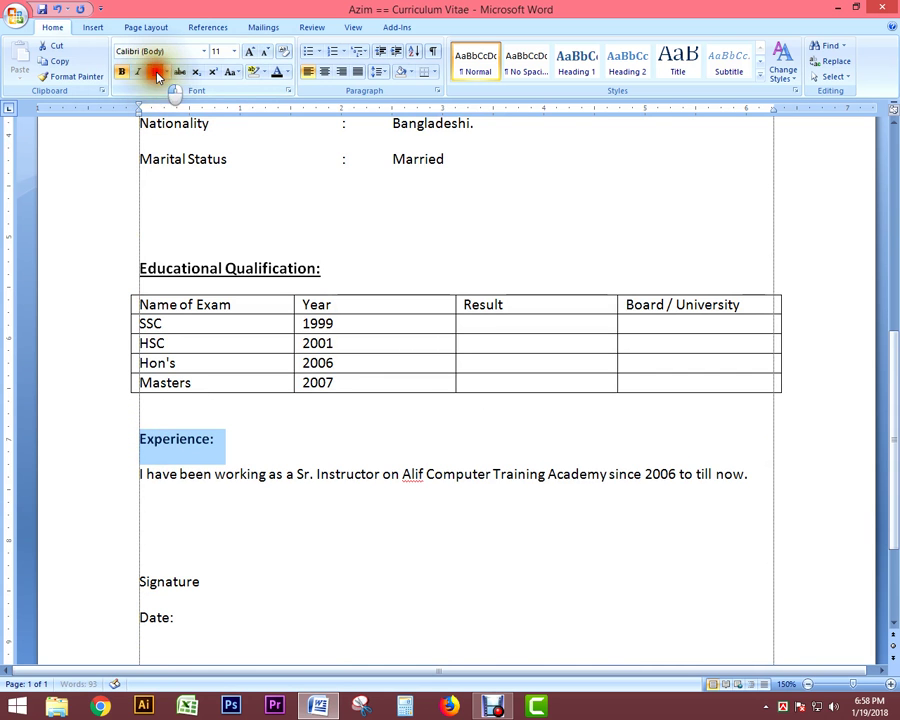
{"action": "left_click", "coordinate": [154, 72]}
{"action": "left_click", "coordinate": [250, 51]}
{"action": "left_click", "coordinate": [306, 474]}
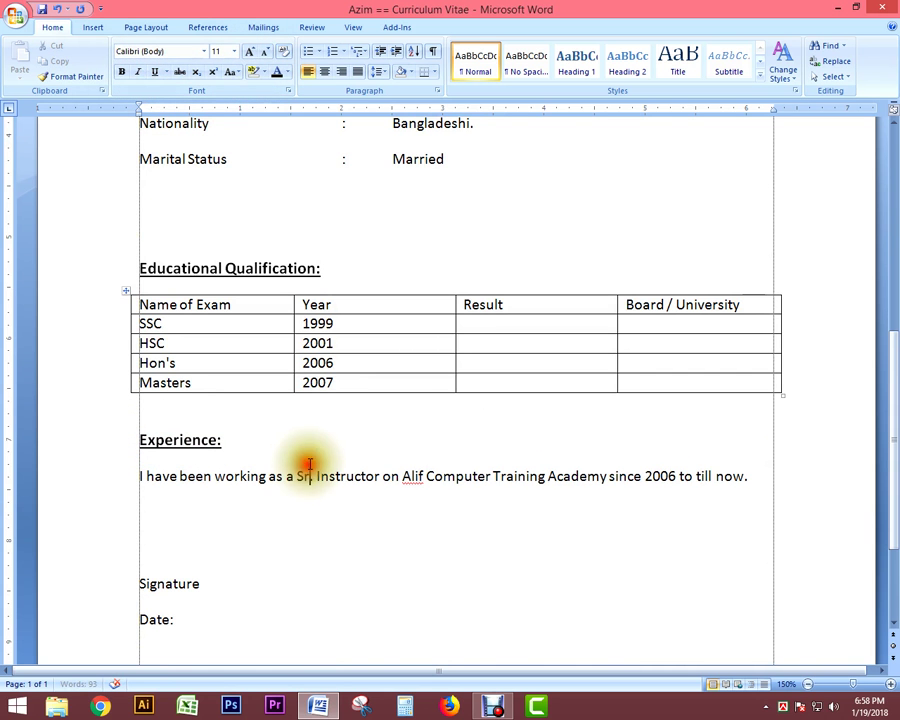
{"action": "left_click", "coordinate": [164, 571]}
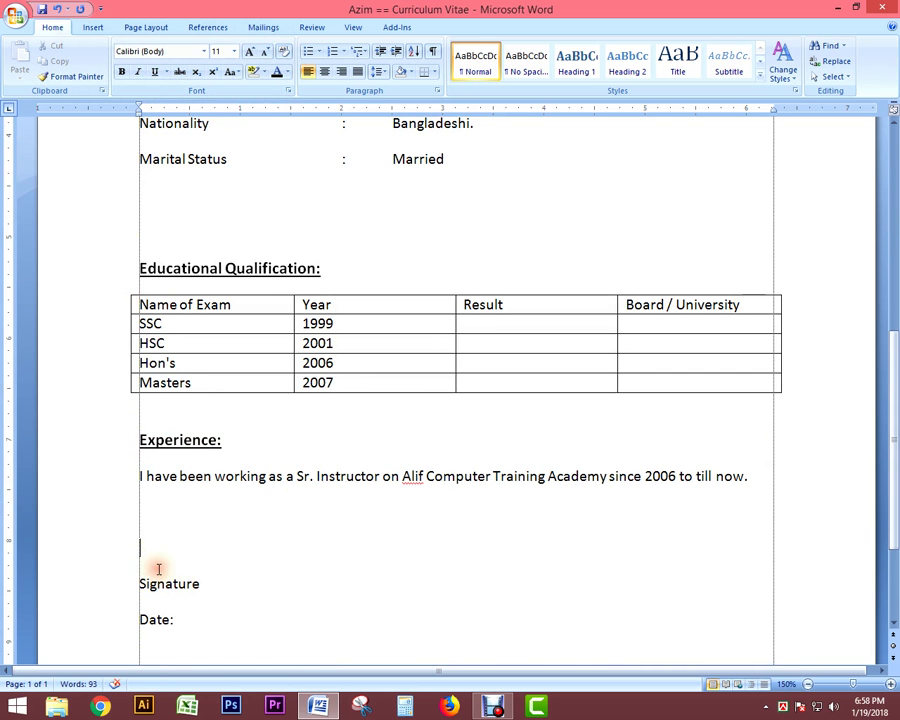
{"action": "left_click", "coordinate": [159, 548]}
{"action": "scroll", "coordinate": [90, 526], "scroll_direction": "up", "scroll_amount": 1}
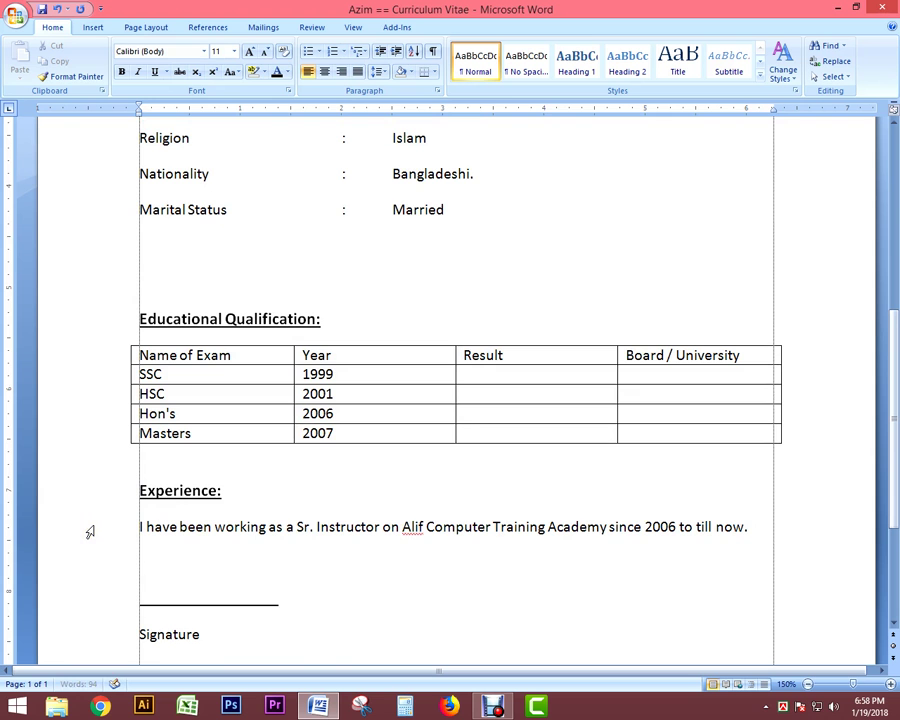
{"action": "left_click", "coordinate": [143, 597]}
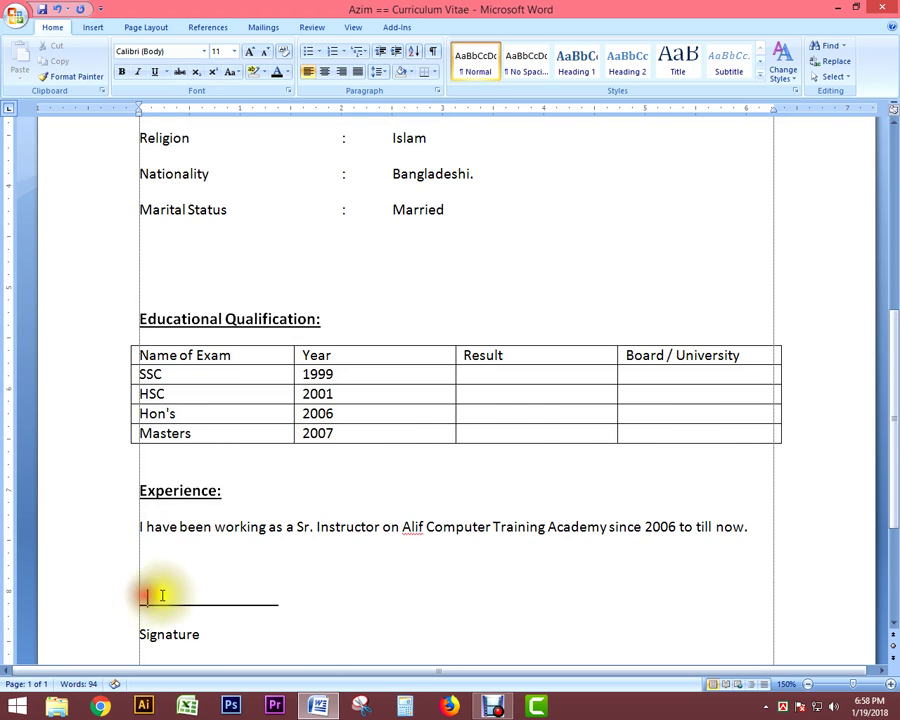
{"action": "scroll", "coordinate": [145, 595], "scroll_direction": "down", "scroll_amount": 2}
{"action": "left_click", "coordinate": [164, 507]}
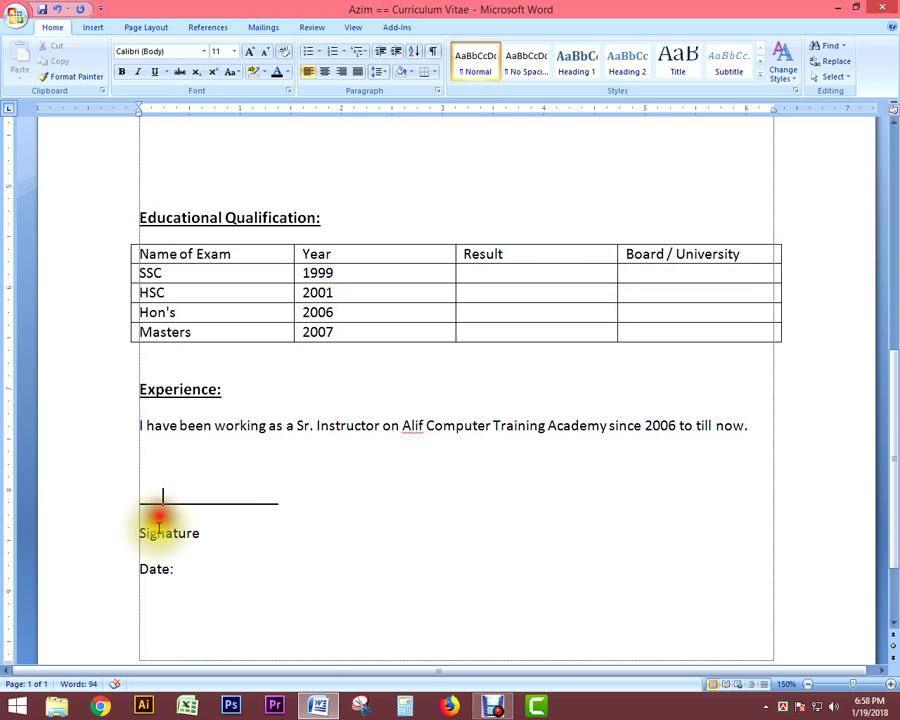
{"action": "left_click", "coordinate": [122, 505]}
{"action": "left_click_drag", "start_coordinate": [117, 598], "coordinate": [117, 598]}
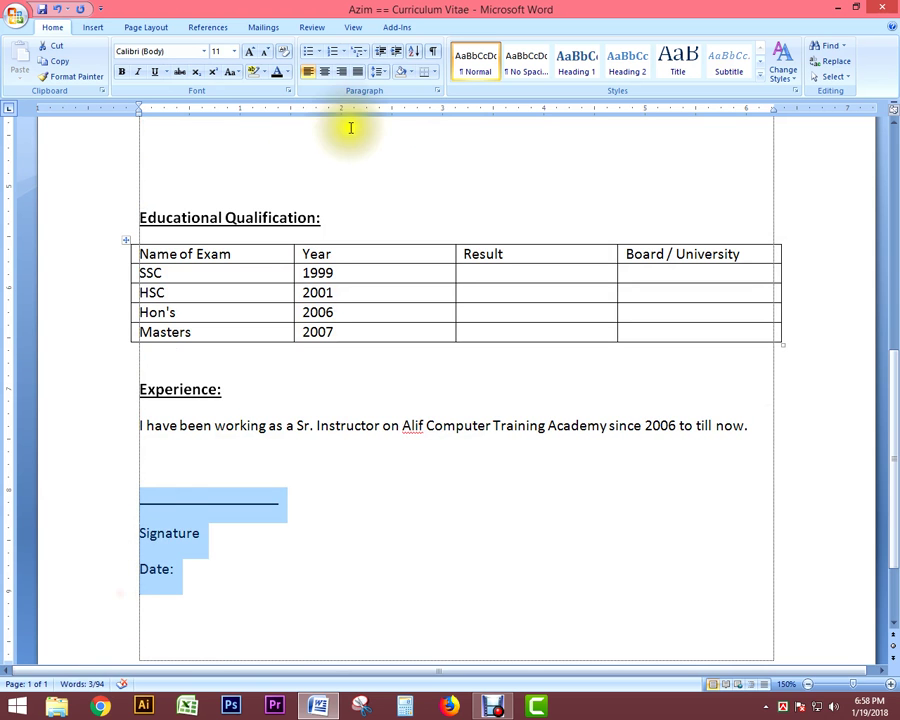
{"action": "left_click", "coordinate": [147, 533]}
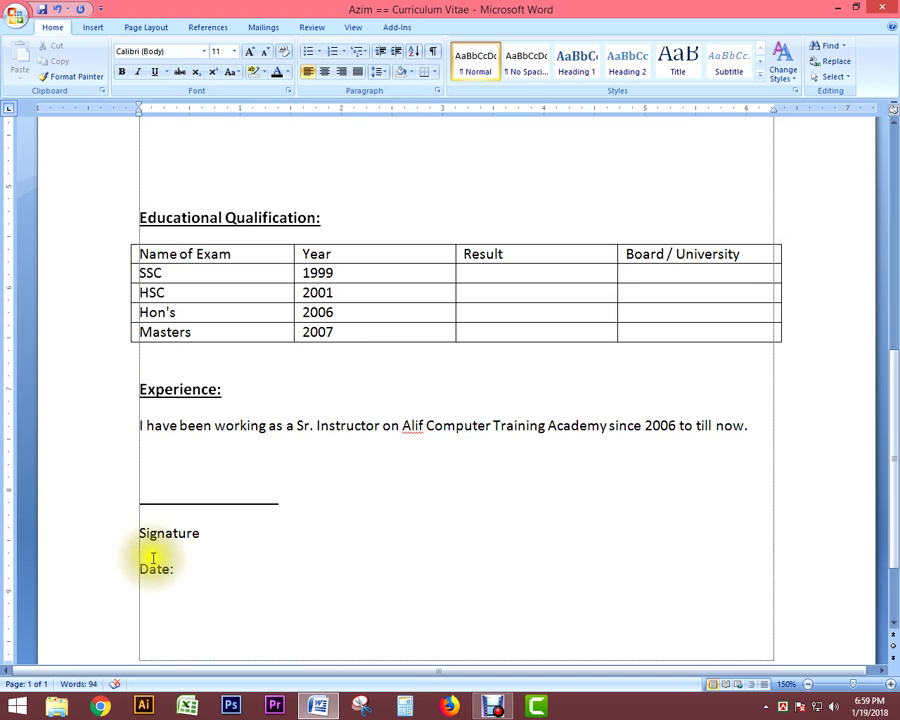
{"action": "left_click", "coordinate": [150, 533]}
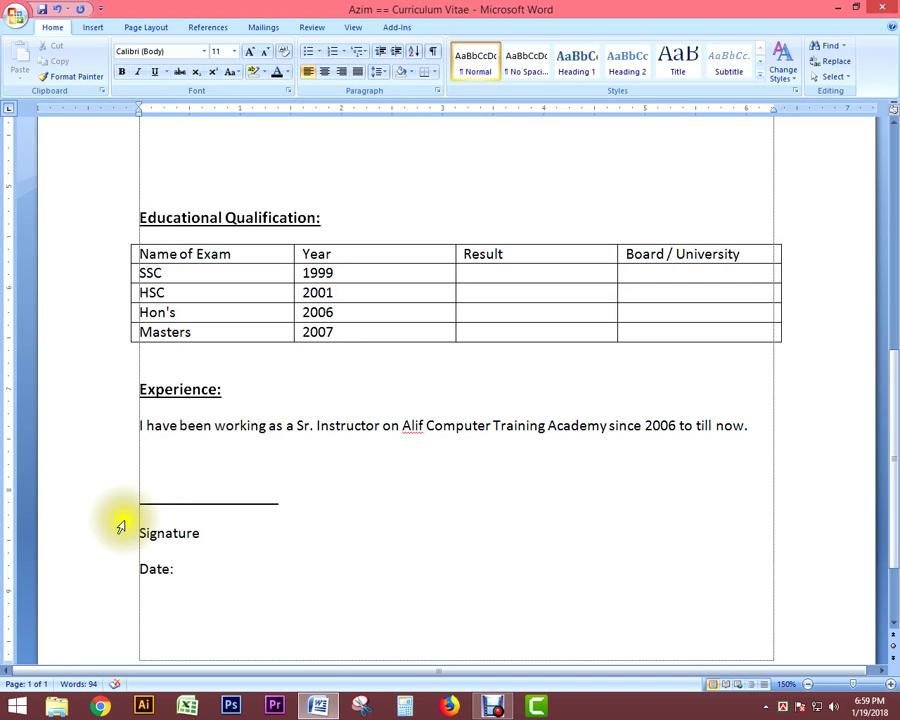
{"action": "left_click_drag", "start_coordinate": [121, 506], "coordinate": [122, 592]}
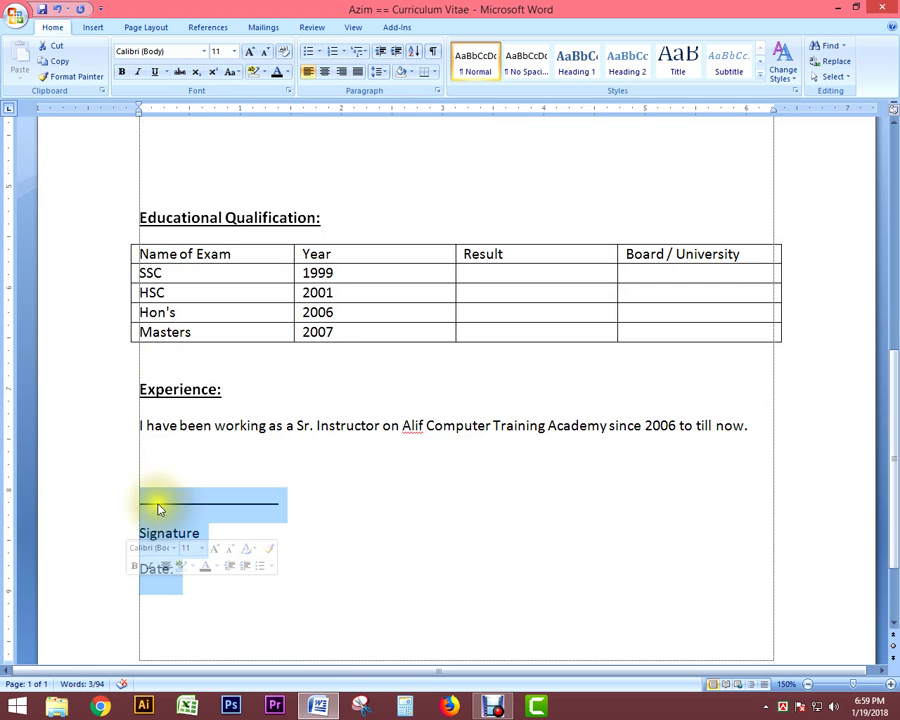
{"action": "left_click", "coordinate": [362, 499]}
- Select the entire CV and set paragraph spacing after to 0 pt with Single line spacing
{"action": "key", "text": "ctrl+a"}
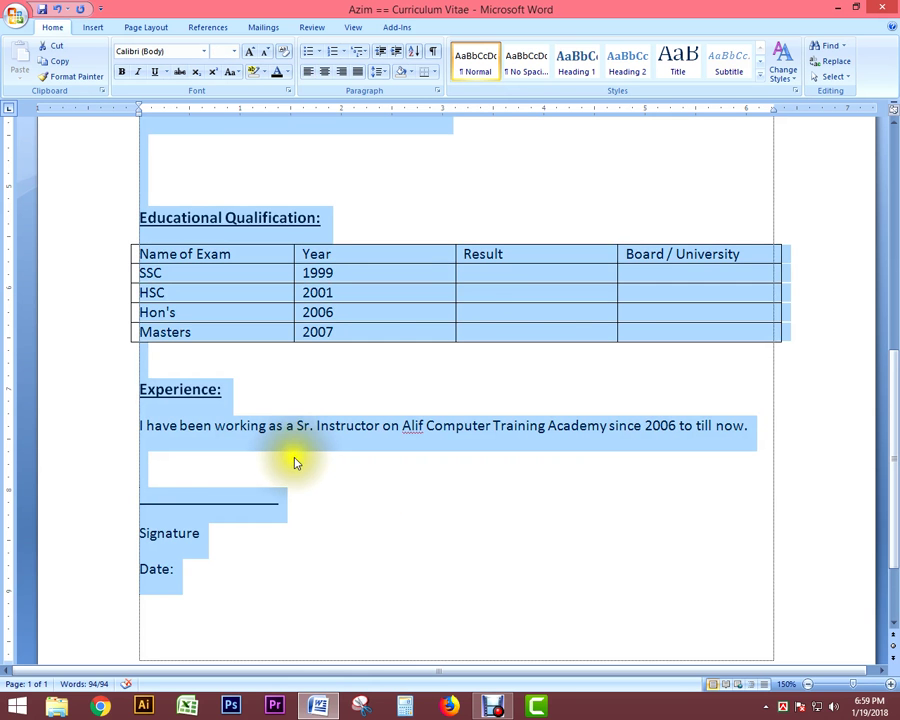
{"action": "scroll", "coordinate": [295, 458], "scroll_direction": "up", "scroll_amount": 5}
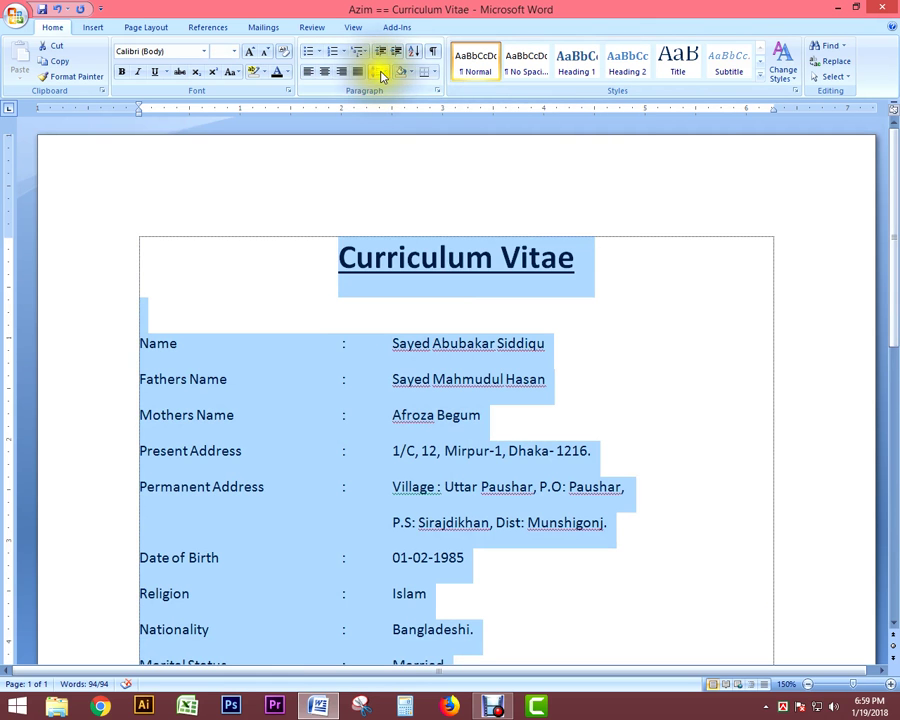
{"action": "left_click", "coordinate": [385, 74]}
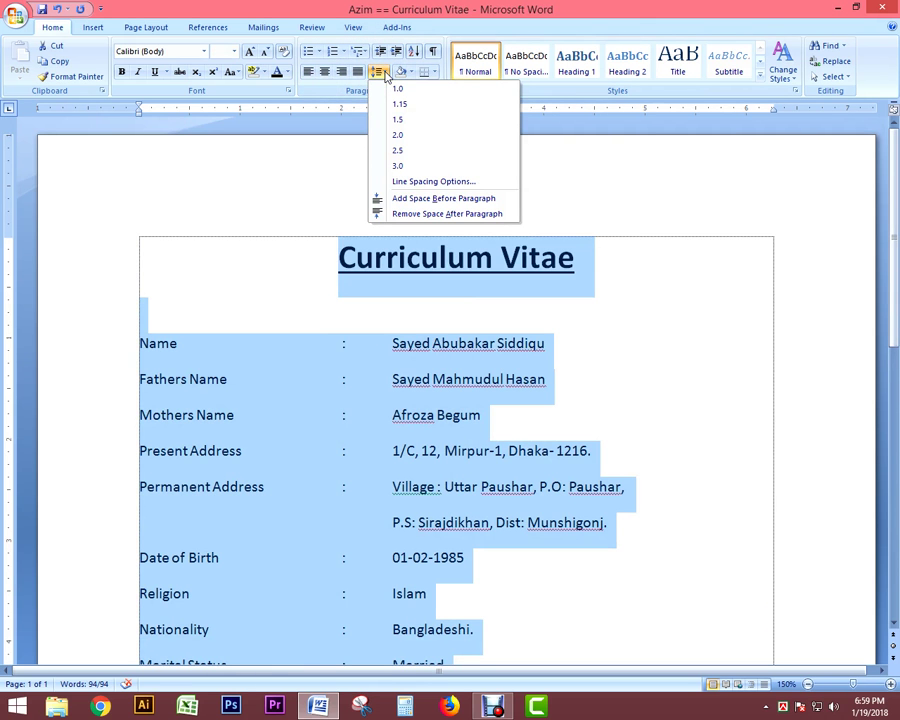
{"action": "left_click", "coordinate": [446, 183]}
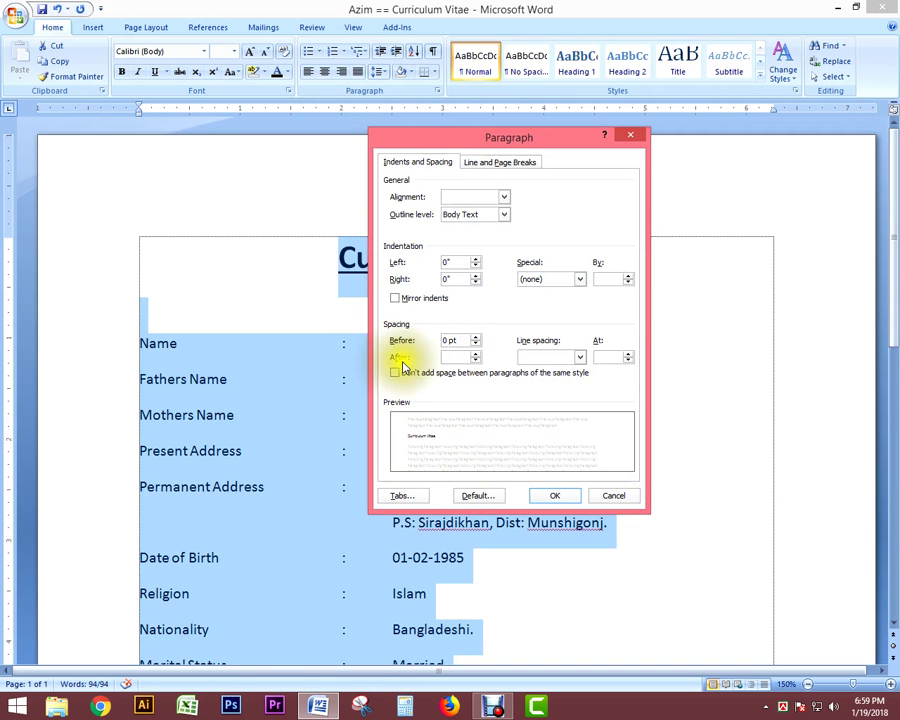
{"action": "left_click", "coordinate": [418, 262]}
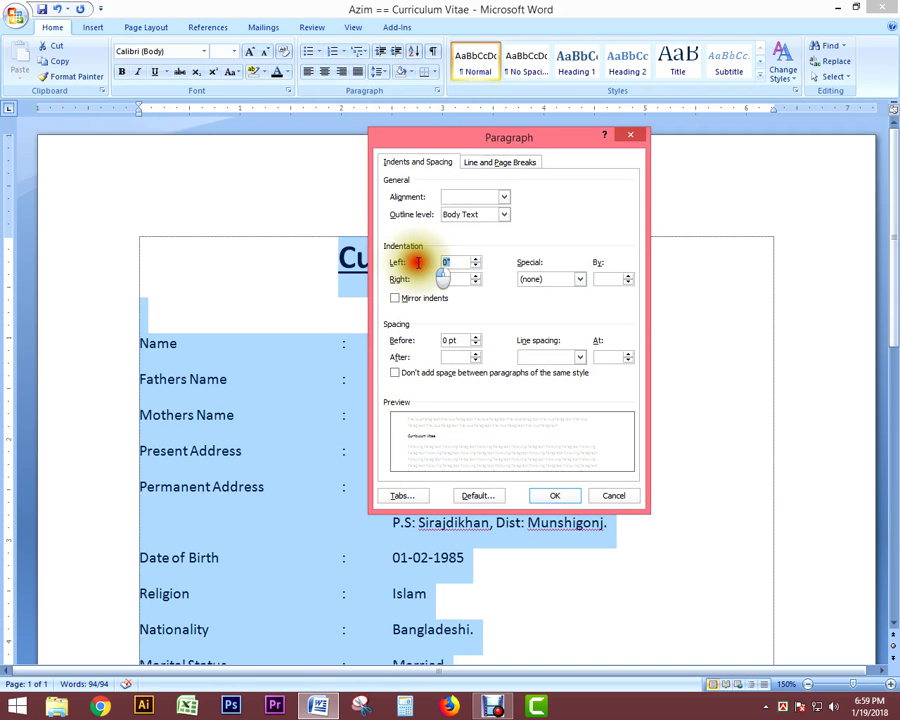
{"action": "left_click", "coordinate": [426, 279]}
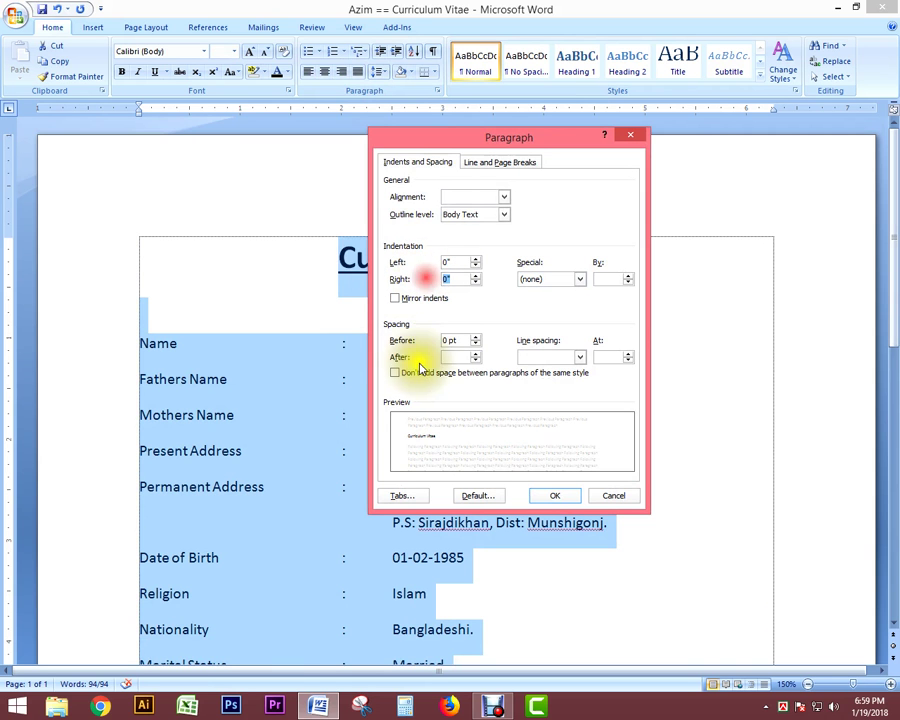
{"action": "left_click", "coordinate": [448, 341]}
{"action": "left_click", "coordinate": [452, 357]}
{"action": "type", "text": "0"}
{"action": "left_click", "coordinate": [563, 349]}
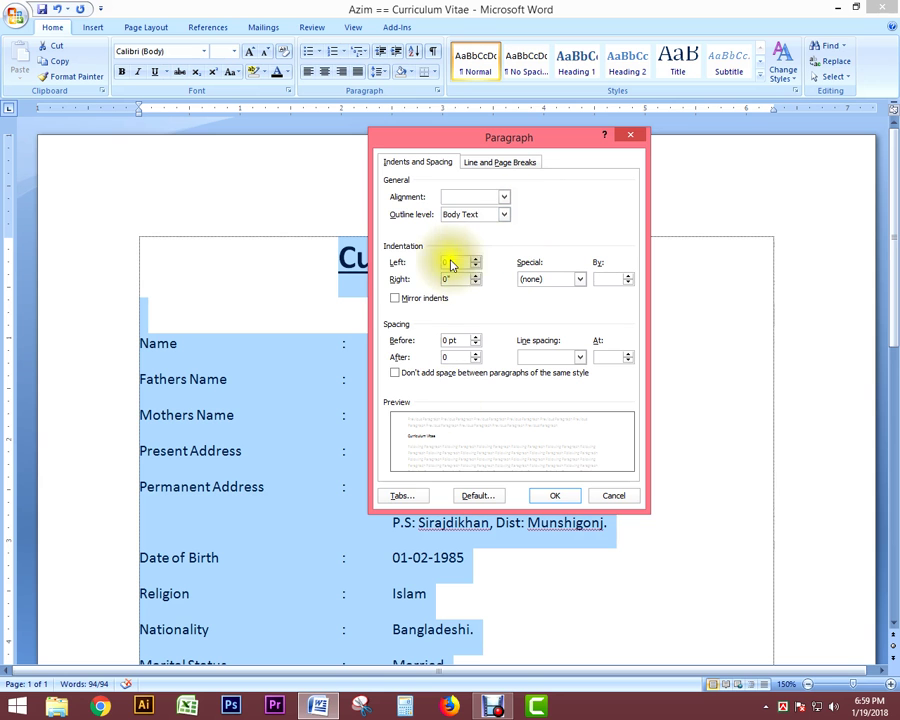
{"action": "left_click", "coordinate": [452, 262]}
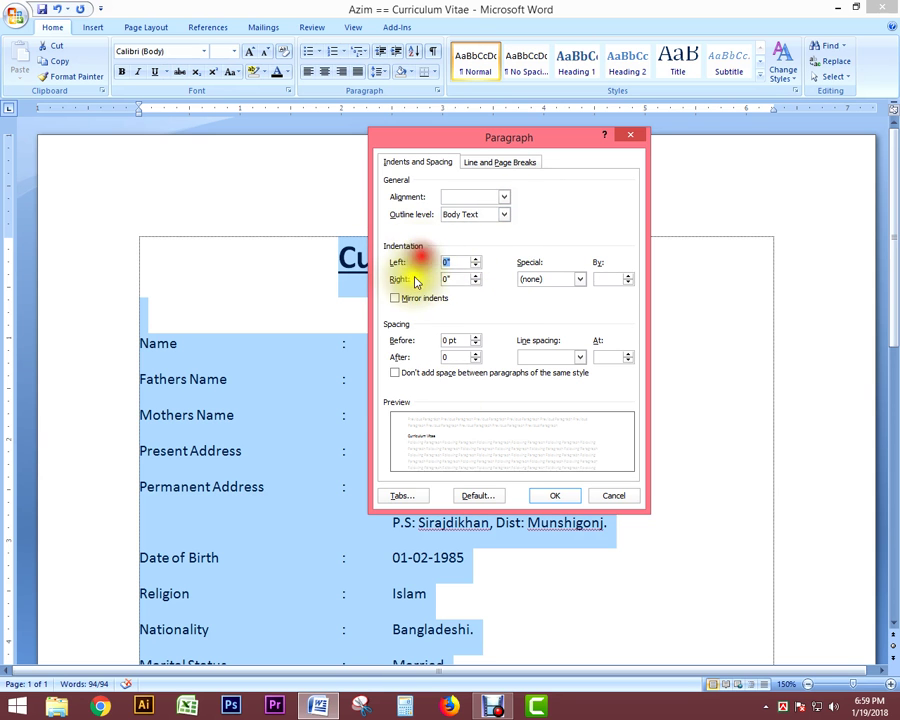
{"action": "left_click", "coordinate": [430, 284]}
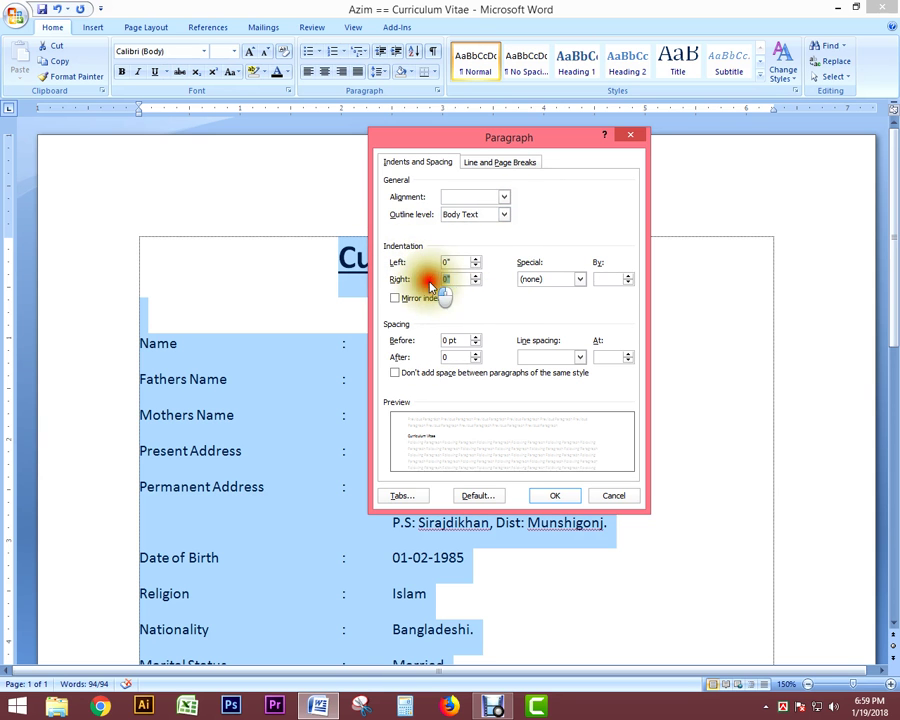
{"action": "left_click", "coordinate": [450, 341]}
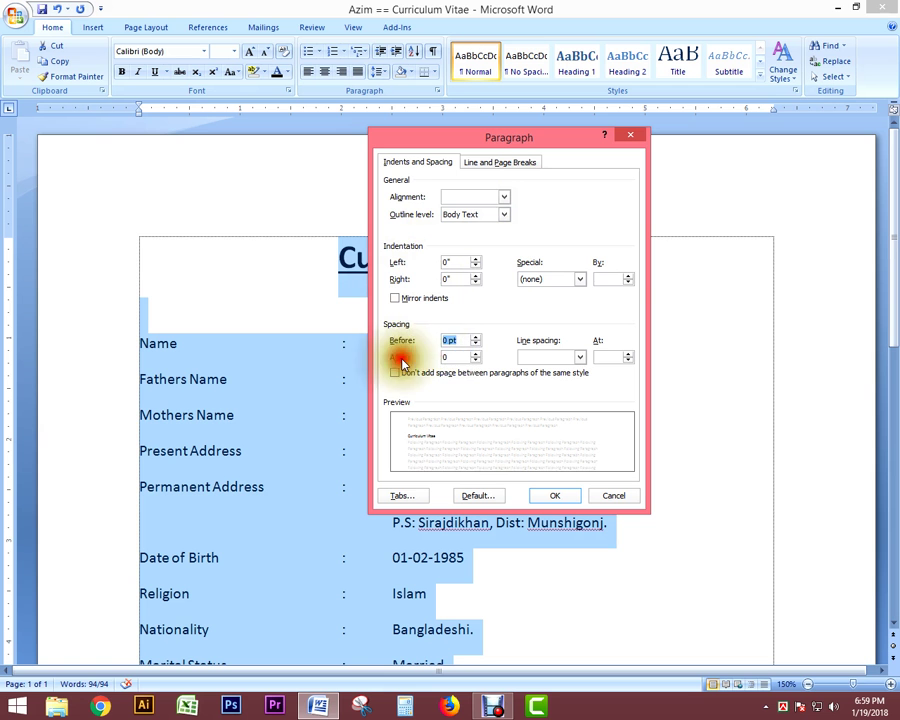
{"action": "left_click", "coordinate": [579, 357]}
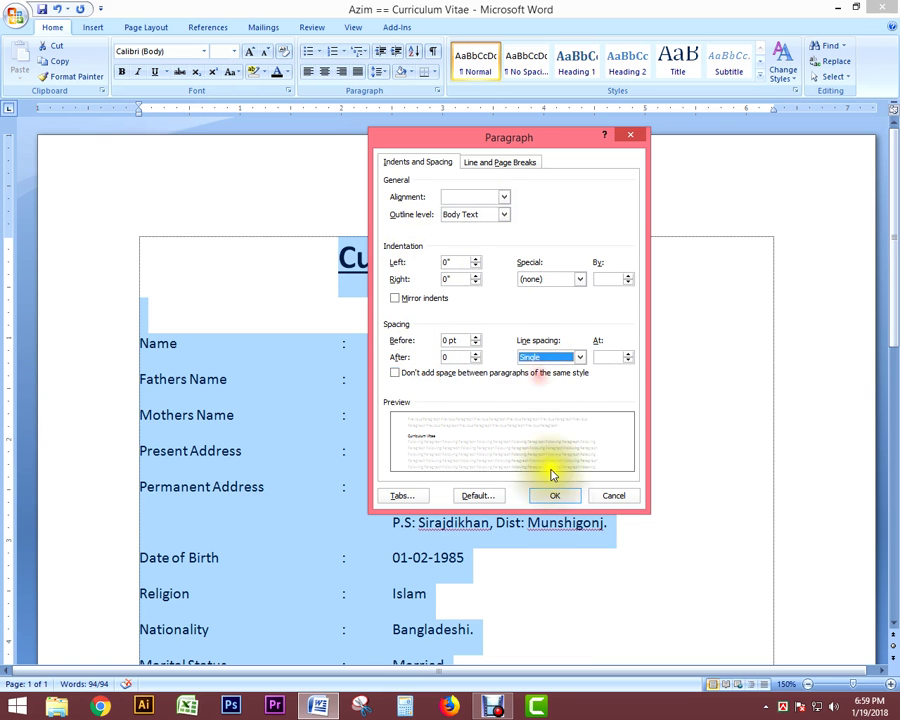
{"action": "left_click", "coordinate": [554, 495]}
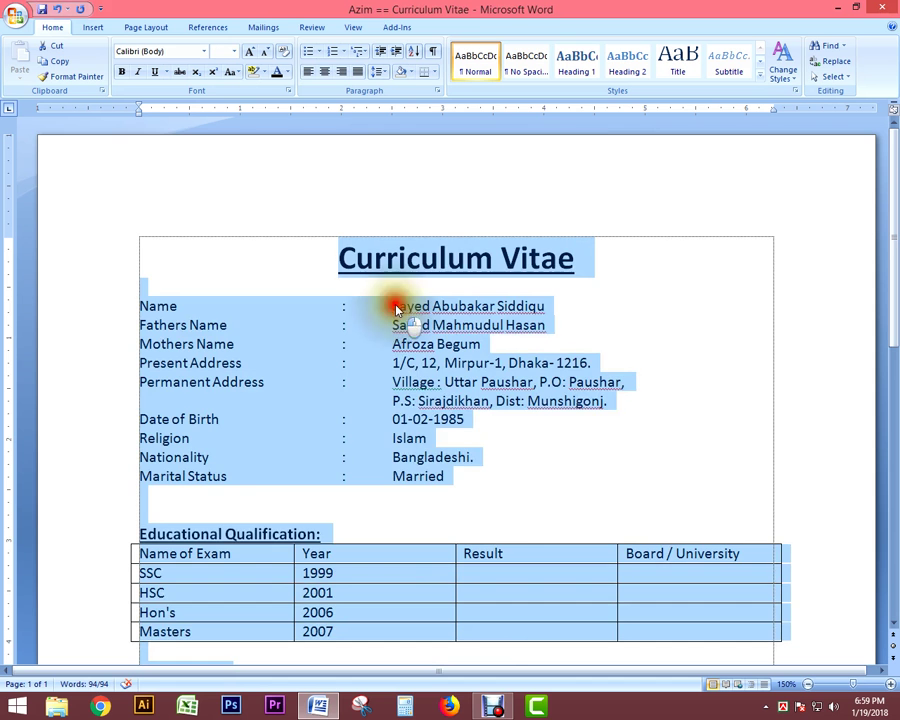
- Review the tightened layout and select the whole document again
{"action": "left_click", "coordinate": [393, 437]}
{"action": "scroll", "coordinate": [410, 516], "scroll_direction": "down", "scroll_amount": 5, "text": "ctrl"}
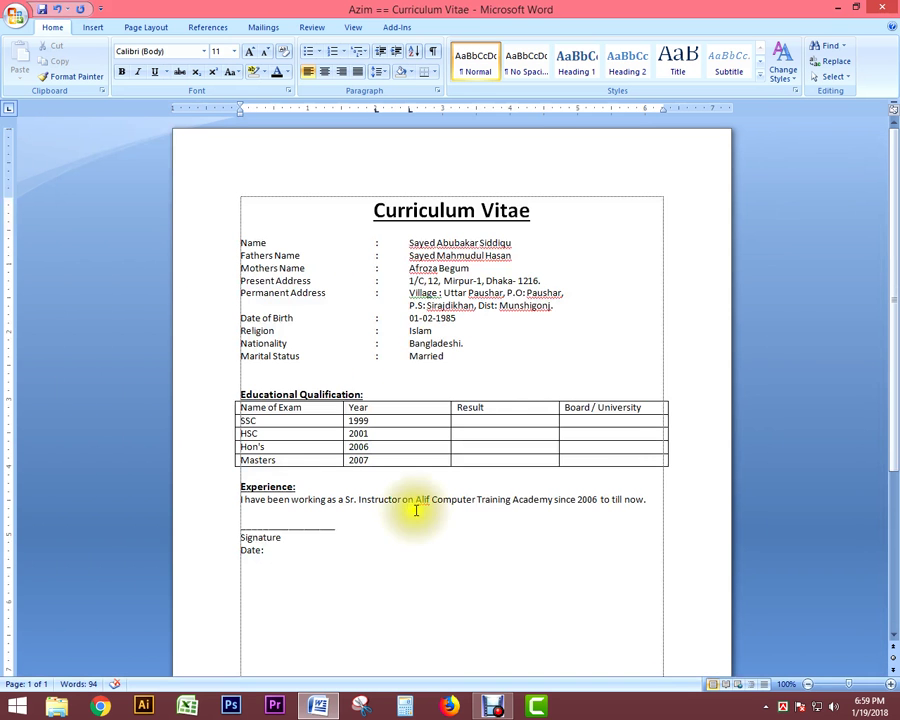
{"action": "scroll", "coordinate": [451, 486], "scroll_direction": "up", "scroll_amount": 2, "text": "ctrl"}
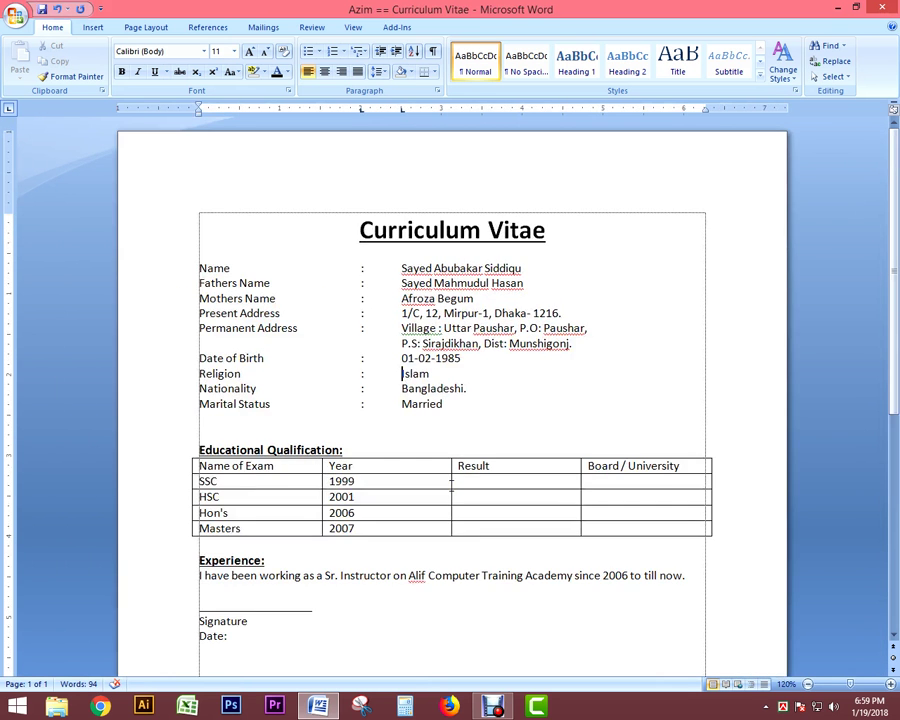
{"action": "left_click", "coordinate": [421, 270]}
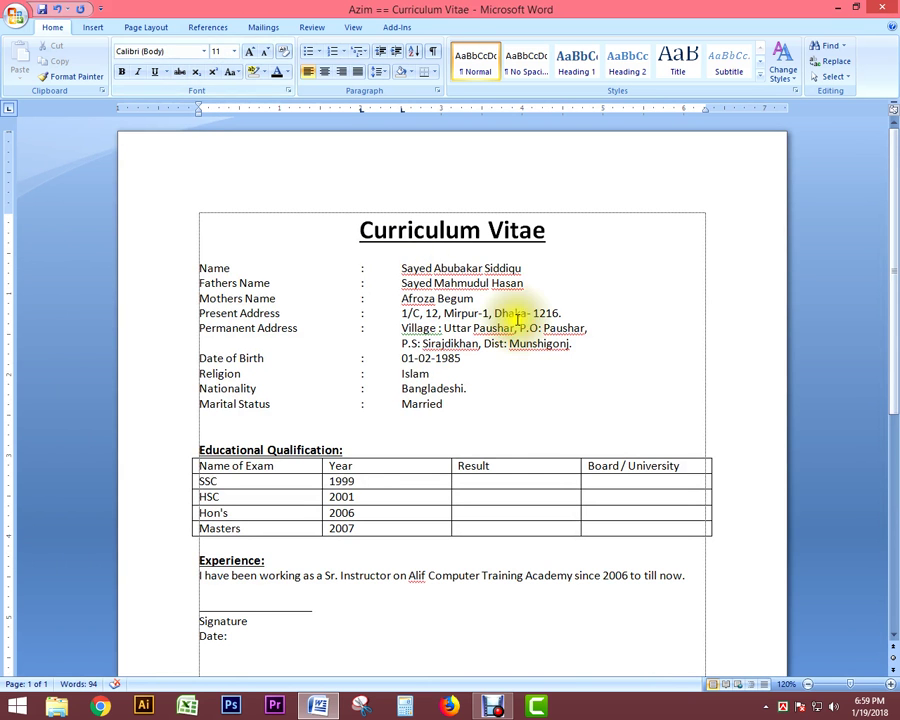
{"action": "key", "text": "ctrl+a"}
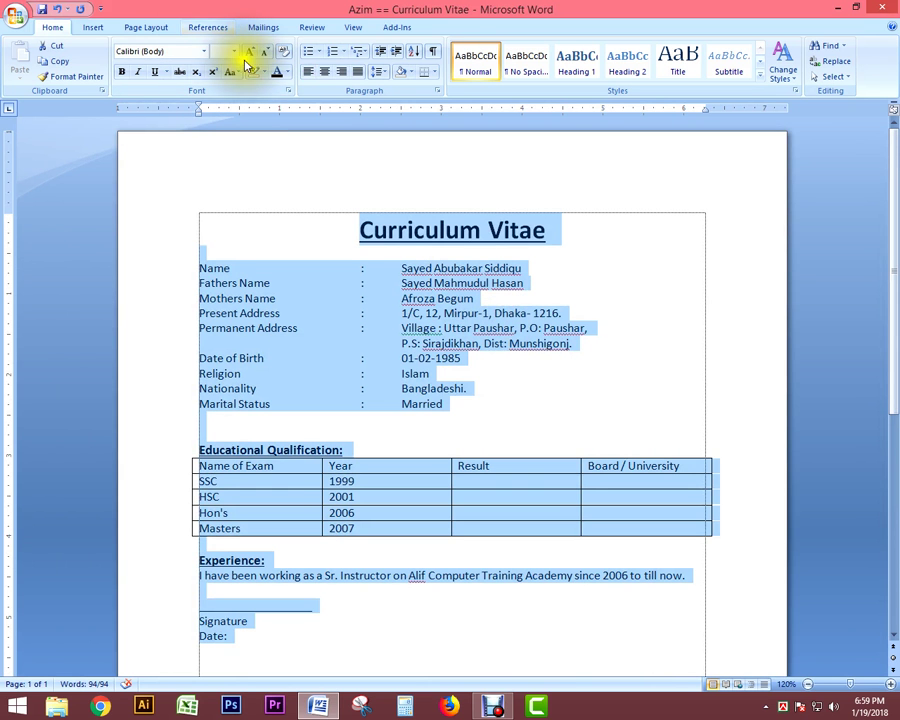
- Set the whole document to 14 pt, then enlarge the Curriculum Vitae title and Educational Qualification heading
{"action": "left_click", "coordinate": [234, 51]}
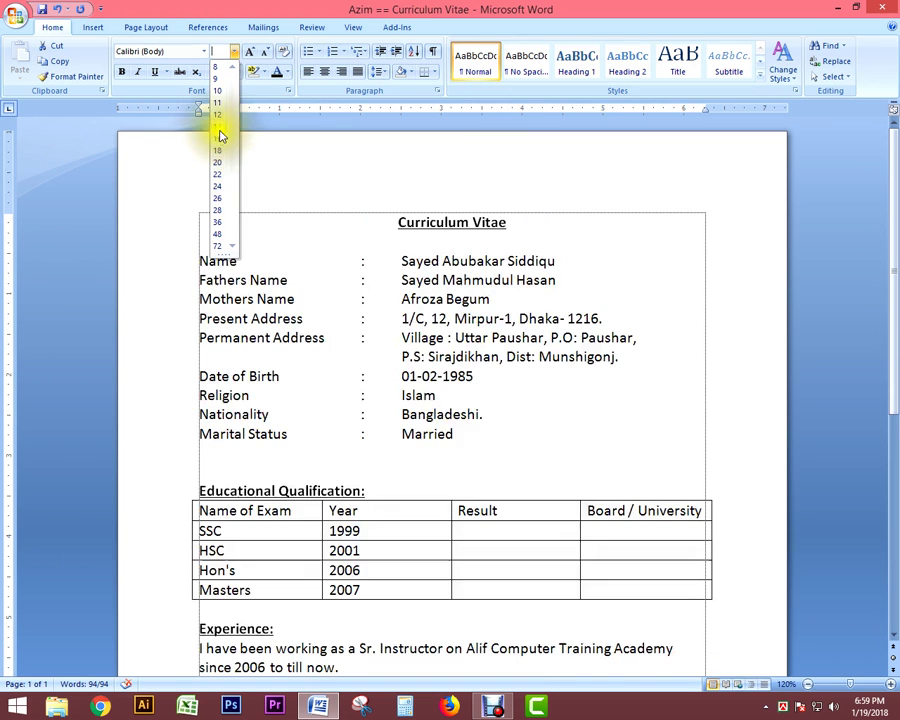
{"action": "left_click", "coordinate": [220, 131]}
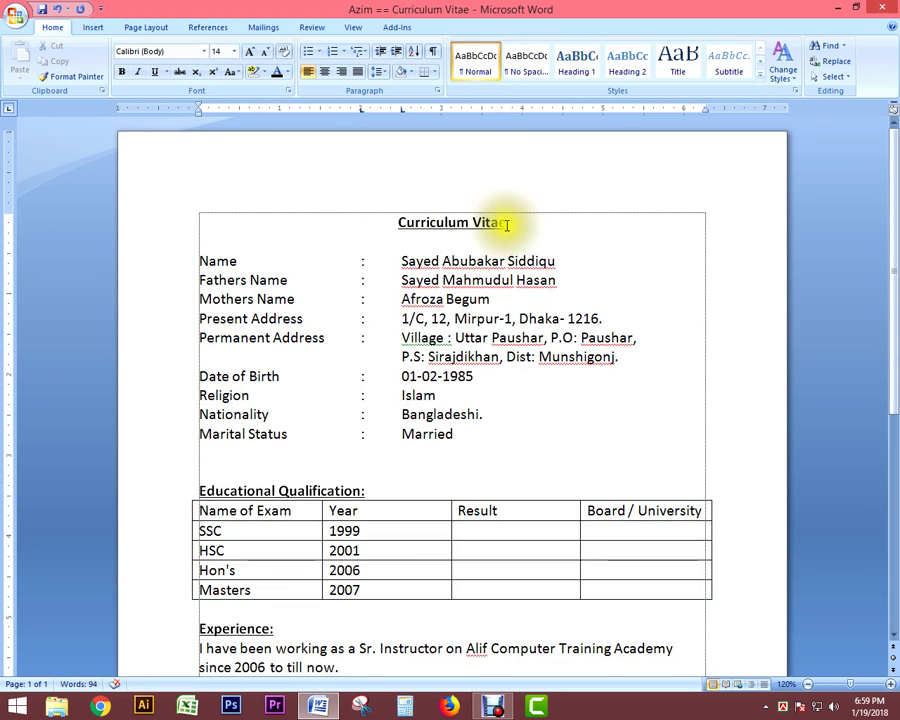
{"action": "mouse_move", "coordinate": [516, 222]}
{"action": "left_mouse_down"}
{"action": "mouse_move", "coordinate": [382, 230]}
{"action": "mouse_move", "coordinate": [538, 215]}
{"action": "left_mouse_up"}
{"action": "left_click", "coordinate": [576, 242]}
{"action": "left_click", "coordinate": [250, 51]}
{"action": "left_click", "coordinate": [250, 51]}
{"action": "left_click", "coordinate": [250, 51]}
{"action": "left_click", "coordinate": [250, 51]}
{"action": "left_click", "coordinate": [176, 502]}
{"action": "left_click", "coordinate": [250, 51]}
{"action": "left_click", "coordinate": [250, 51]}
{"action": "left_click", "coordinate": [250, 51]}
- Enlarge the Experience: heading to 16 pt and the Signature text
{"action": "scroll", "coordinate": [236, 472], "scroll_direction": "down", "scroll_amount": 4}
{"action": "left_click", "coordinate": [177, 442]}
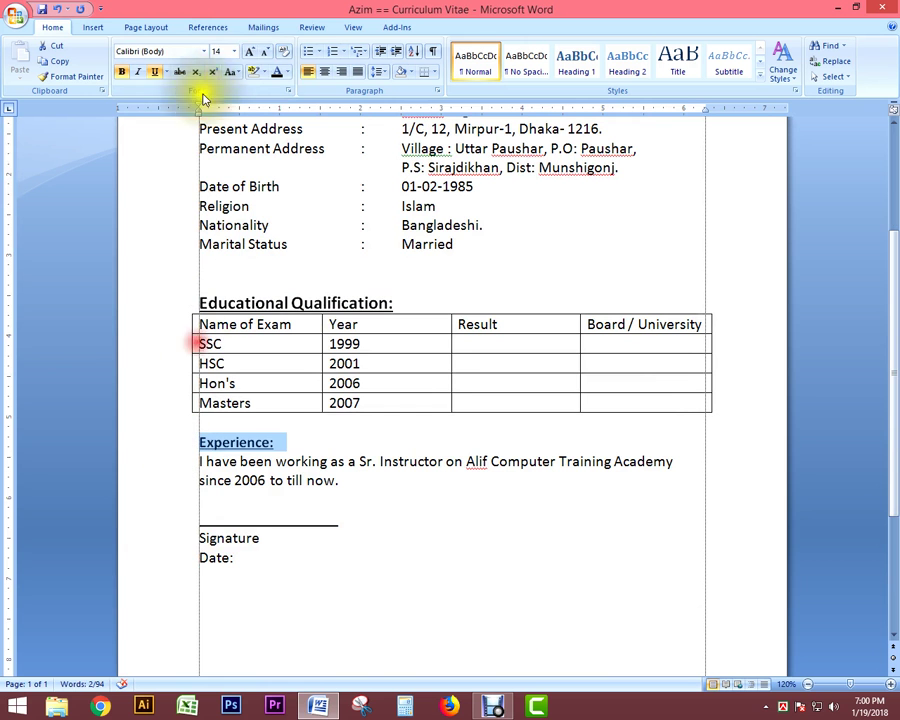
{"action": "left_click", "coordinate": [250, 51]}
{"action": "left_click", "coordinate": [250, 51]}
{"action": "left_click", "coordinate": [250, 51]}
{"action": "left_click", "coordinate": [177, 541]}
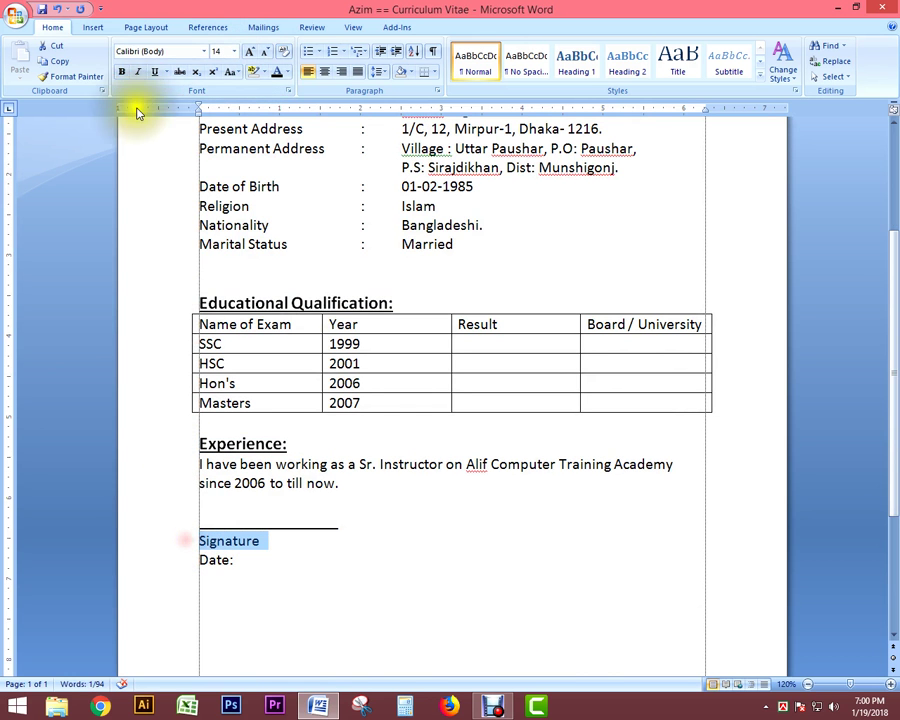
{"action": "left_click", "coordinate": [253, 58]}
{"action": "left_click", "coordinate": [456, 528]}
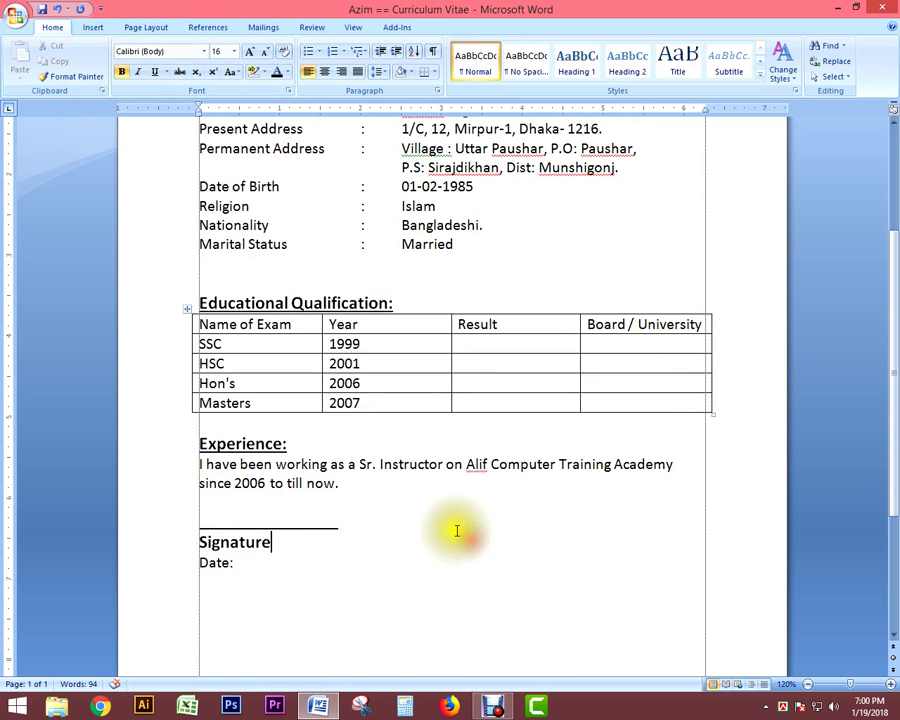
- Add an empty line below the Educational Qualification heading and select the whole education table
{"action": "scroll", "coordinate": [430, 460], "scroll_direction": "up", "scroll_amount": 2}
{"action": "left_click", "coordinate": [398, 383]}
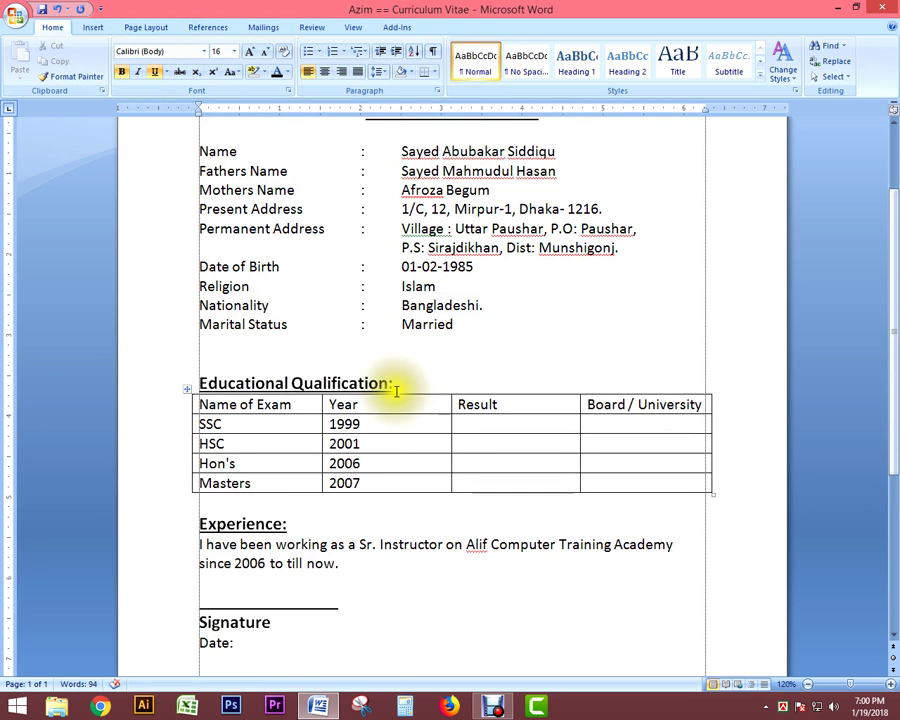
{"action": "key", "text": "Return"}
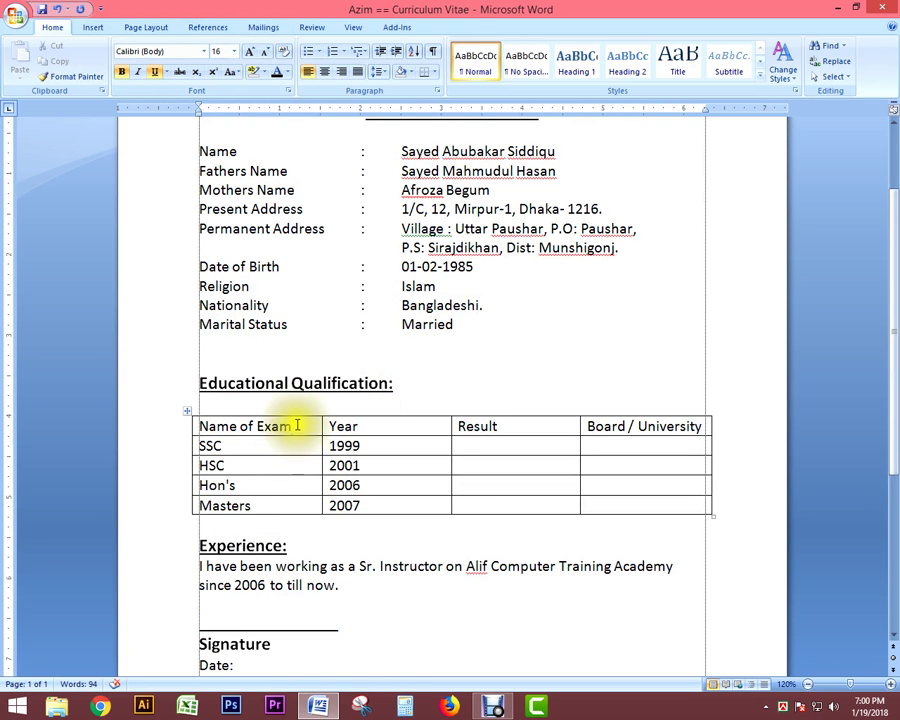
{"action": "left_click_drag", "start_coordinate": [297, 426], "coordinate": [632, 497]}
{"action": "left_click", "coordinate": [609, 545]}
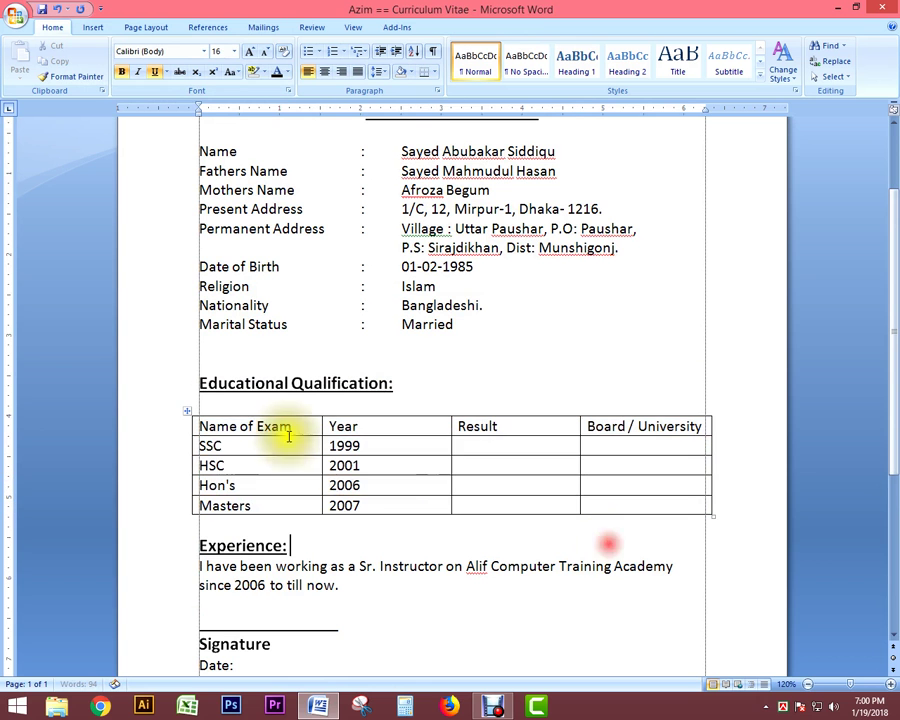
{"action": "mouse_move", "coordinate": [289, 425]}
{"action": "left_mouse_down"}
{"action": "mouse_move", "coordinate": [601, 424]}
{"action": "mouse_move", "coordinate": [634, 503]}
{"action": "left_mouse_up"}
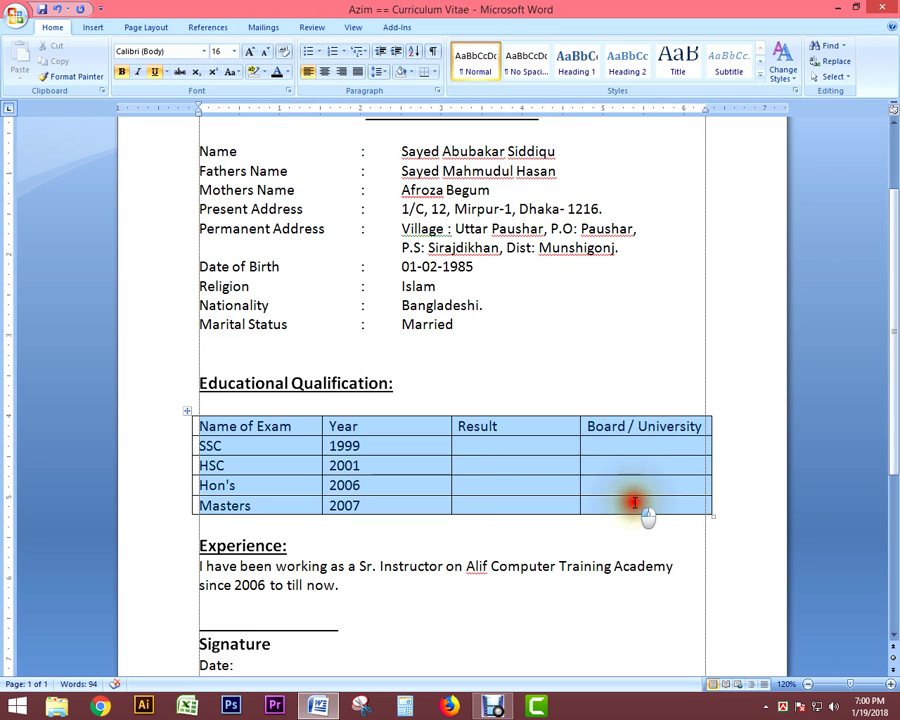
- Centre the table text and make the header row bold at 16 pt
{"action": "left_click", "coordinate": [326, 73]}
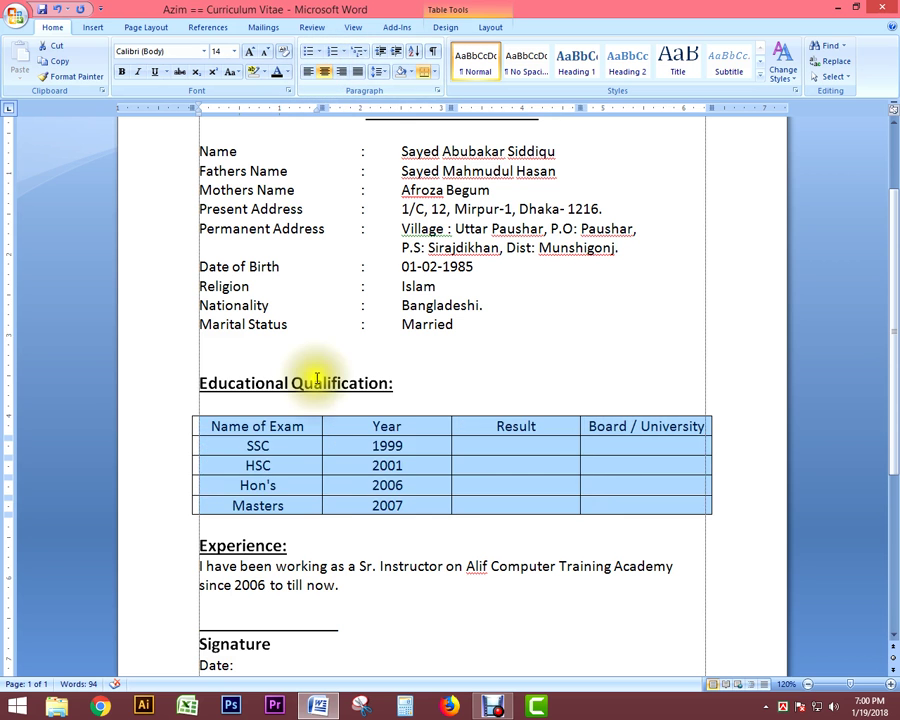
{"action": "left_click", "coordinate": [281, 442]}
{"action": "left_click_drag", "start_coordinate": [310, 427], "coordinate": [612, 428]}
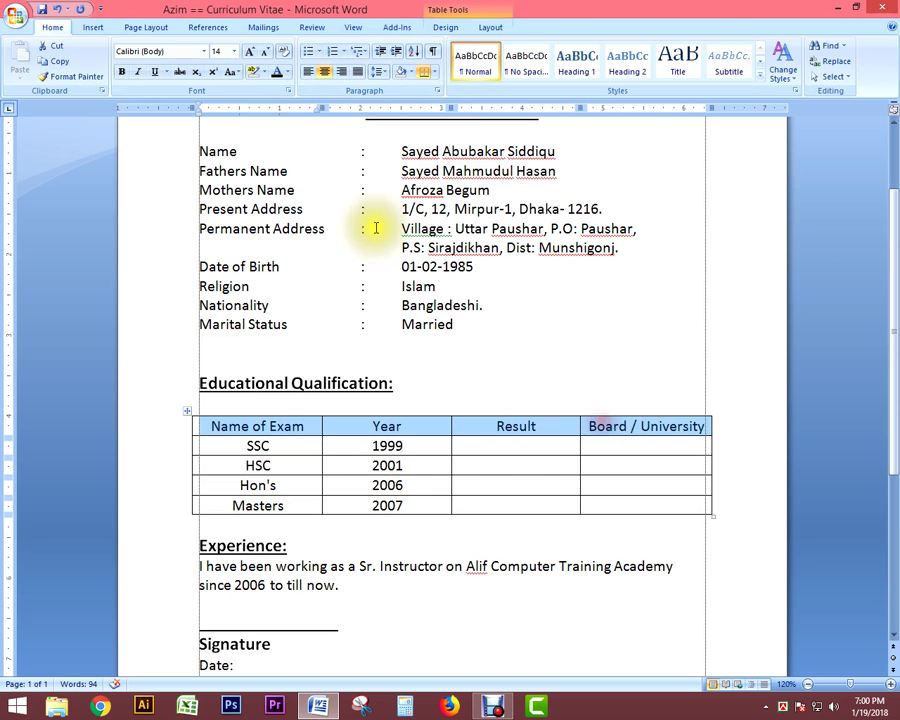
{"action": "left_click", "coordinate": [122, 71]}
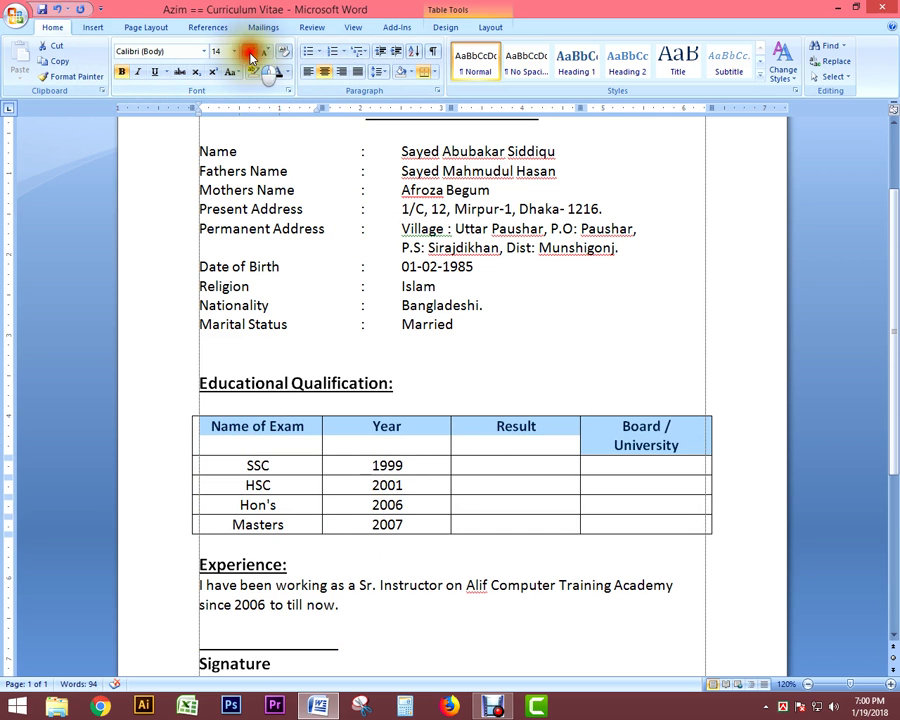
{"action": "left_click", "coordinate": [250, 53]}
{"action": "left_click", "coordinate": [504, 432]}
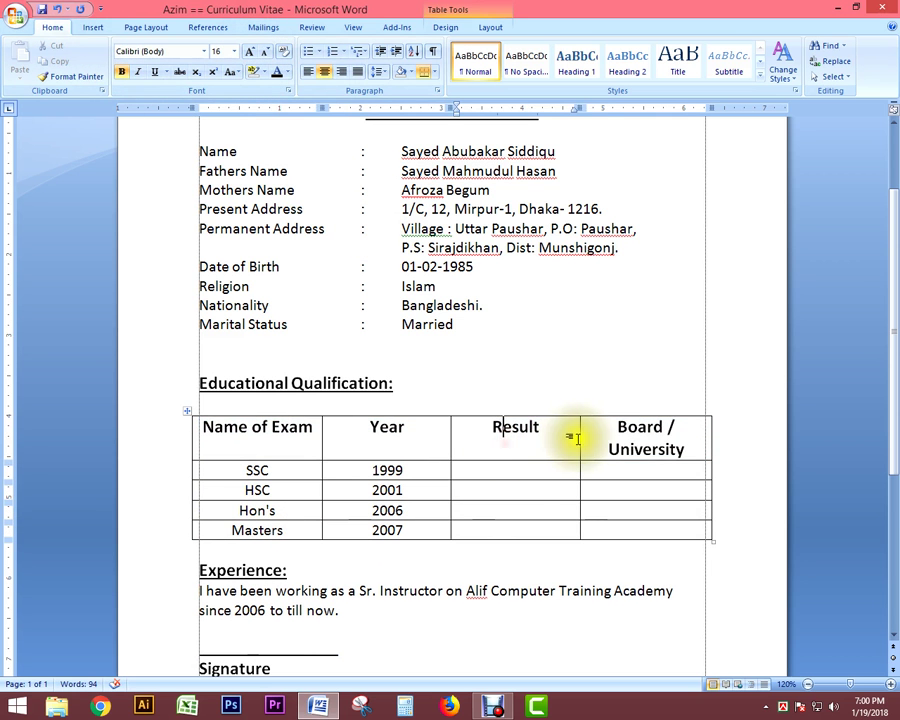
- Narrow the Result column so 'Board / University' fits on one line
{"action": "left_click_drag", "start_coordinate": [579, 437], "coordinate": [531, 440]}
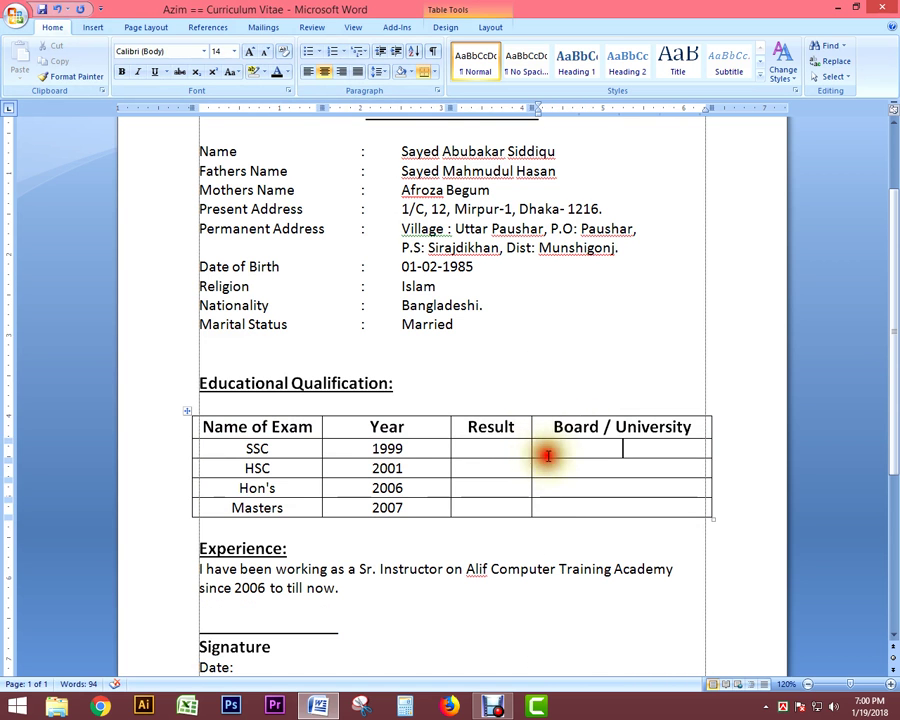
{"action": "left_click", "coordinate": [530, 451]}
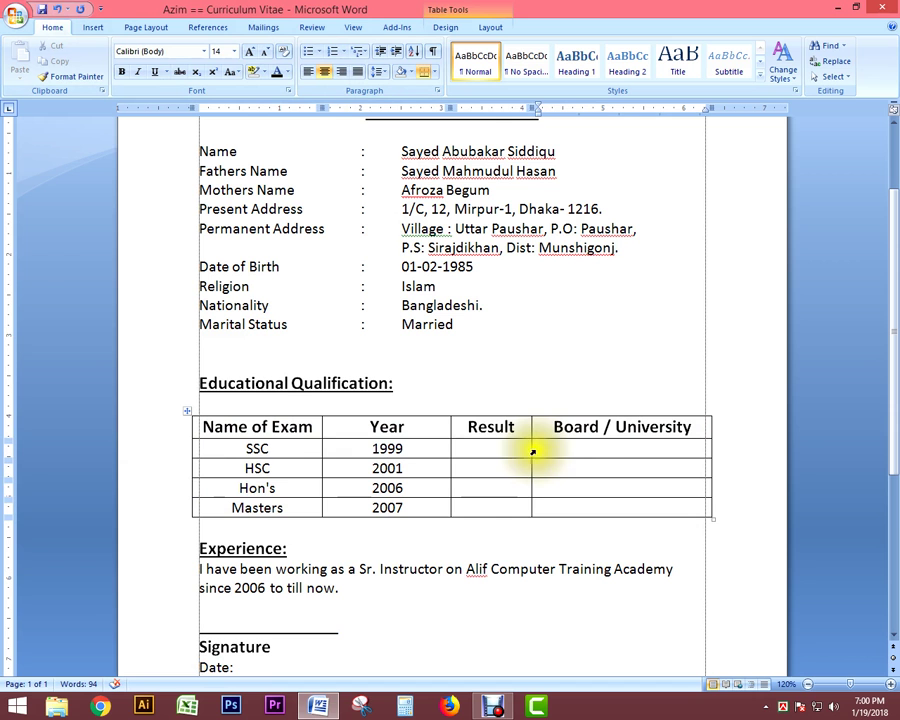
{"action": "left_click_drag", "start_coordinate": [530, 451], "coordinate": [537, 457]}
{"action": "scroll", "coordinate": [250, 450], "scroll_direction": "down", "scroll_amount": 2}
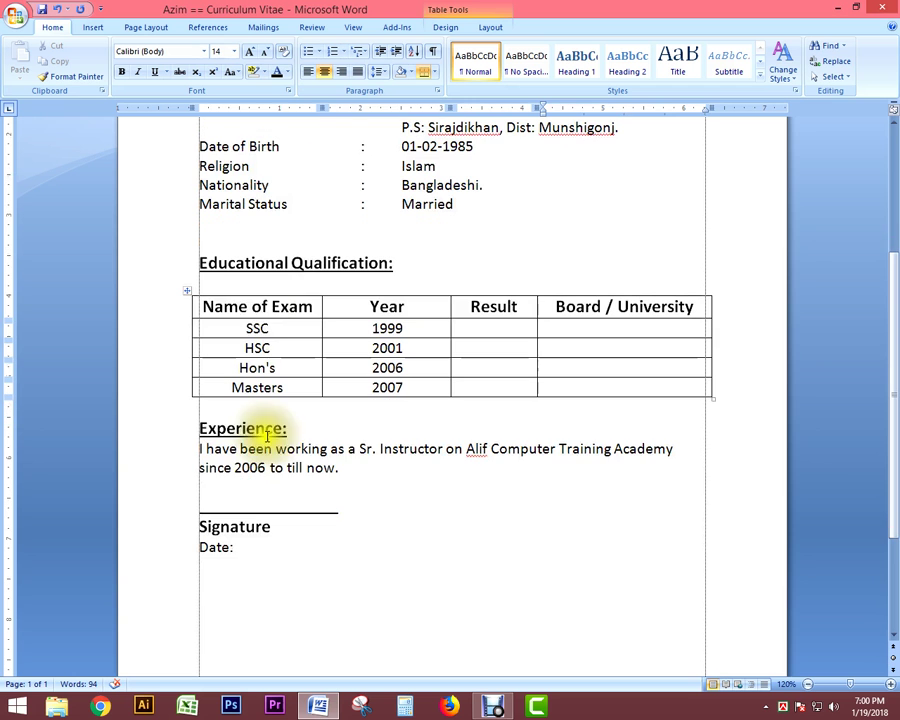
- Add blank lines above the signature line
{"action": "left_click", "coordinate": [206, 493]}
{"action": "key", "text": "Return"}
{"action": "key", "text": "Return"}
{"action": "key", "text": "Return"}
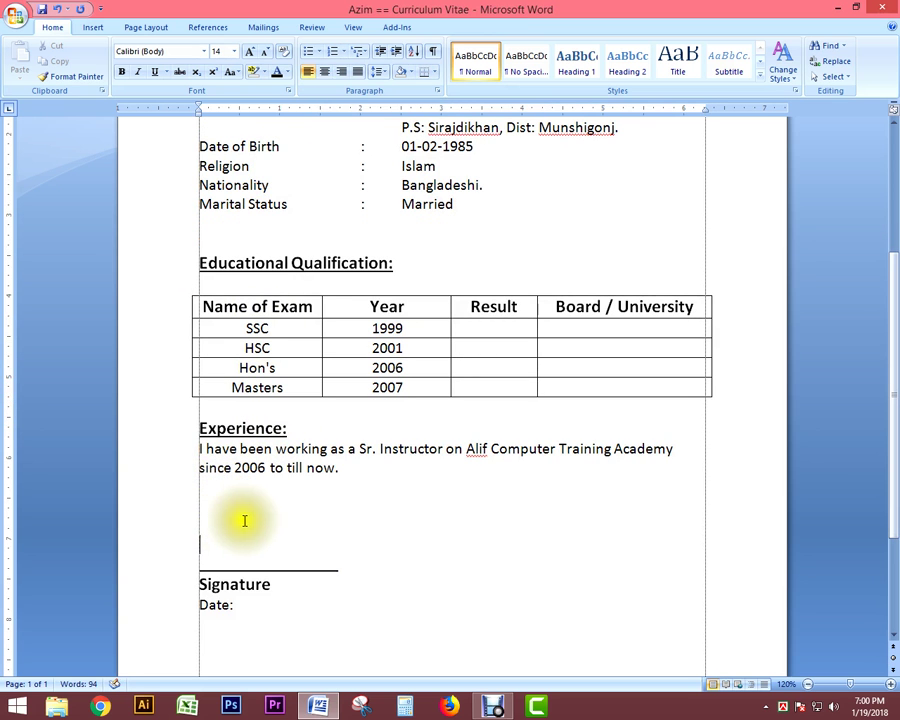
{"action": "scroll", "coordinate": [264, 503], "scroll_direction": "down", "scroll_amount": 4, "text": "ctrl"}
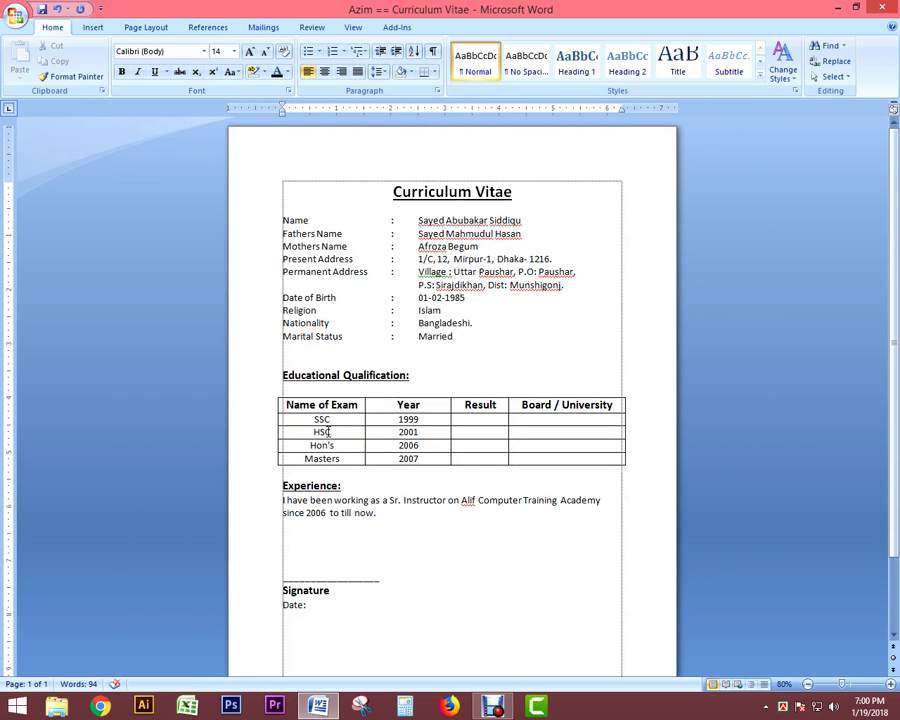
- Give the personal details from Name to Marital Status 1.5 line spacing
{"action": "left_click_drag", "start_coordinate": [263, 222], "coordinate": [252, 344]}
{"action": "left_click", "coordinate": [468, 297]}
{"action": "left_click_drag", "start_coordinate": [262, 222], "coordinate": [256, 336]}
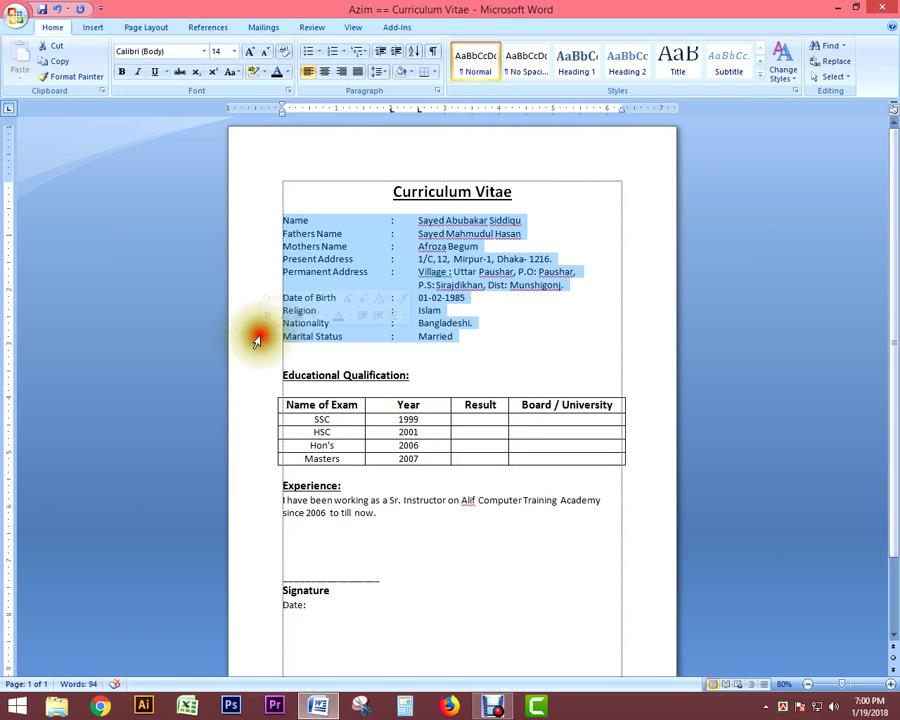
{"action": "left_click", "coordinate": [506, 356]}
{"action": "left_click_drag", "start_coordinate": [261, 222], "coordinate": [251, 346]}
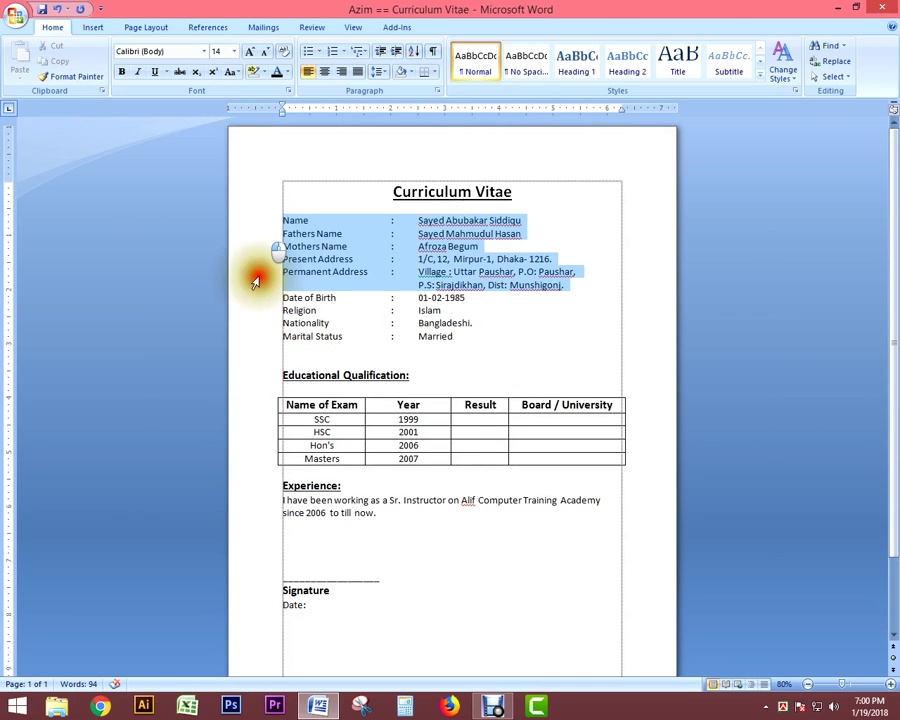
{"action": "left_click", "coordinate": [378, 72]}
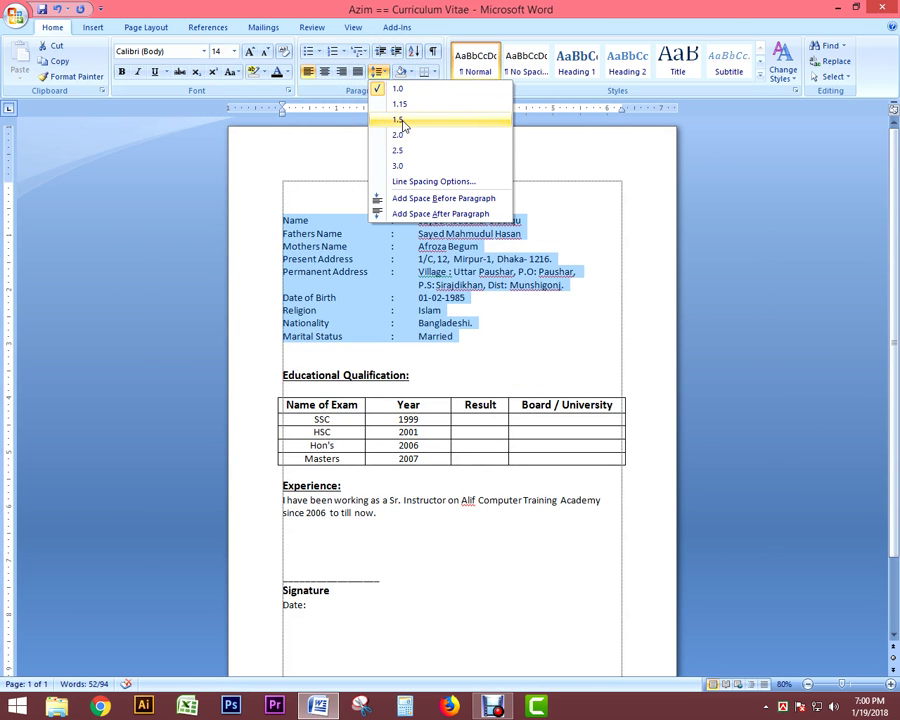
{"action": "left_click", "coordinate": [405, 119]}
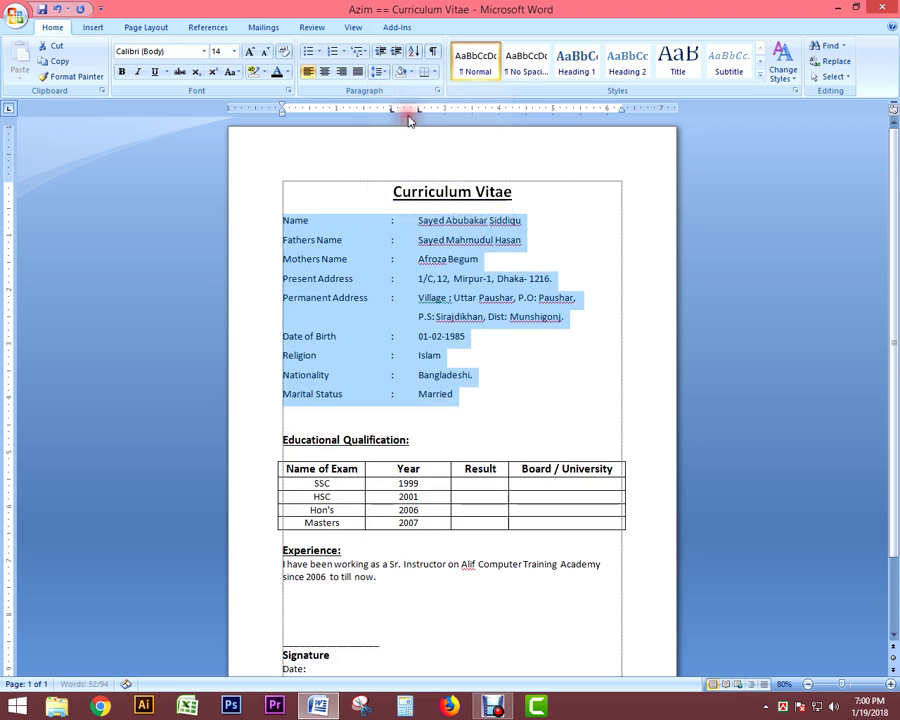
{"action": "left_click", "coordinate": [455, 392]}
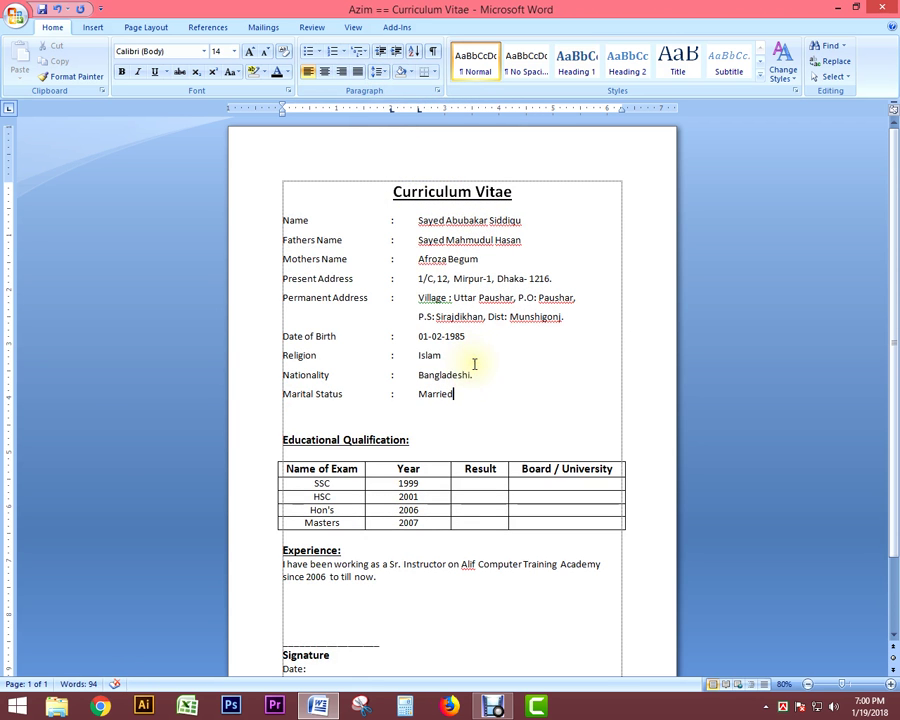
{"action": "left_click", "coordinate": [530, 193]}
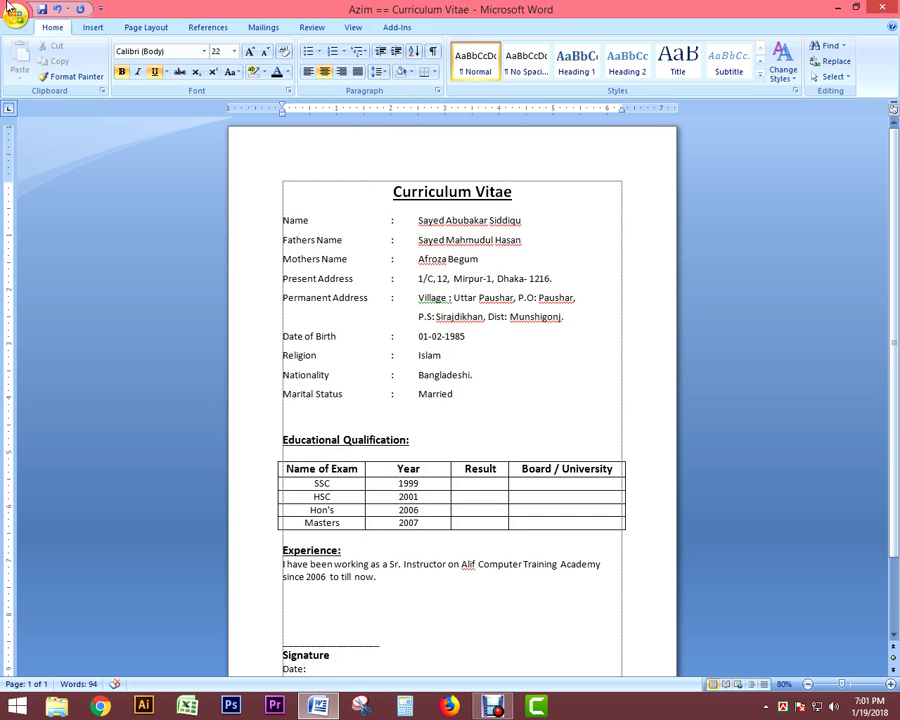
{"action": "left_click", "coordinate": [92, 28]}
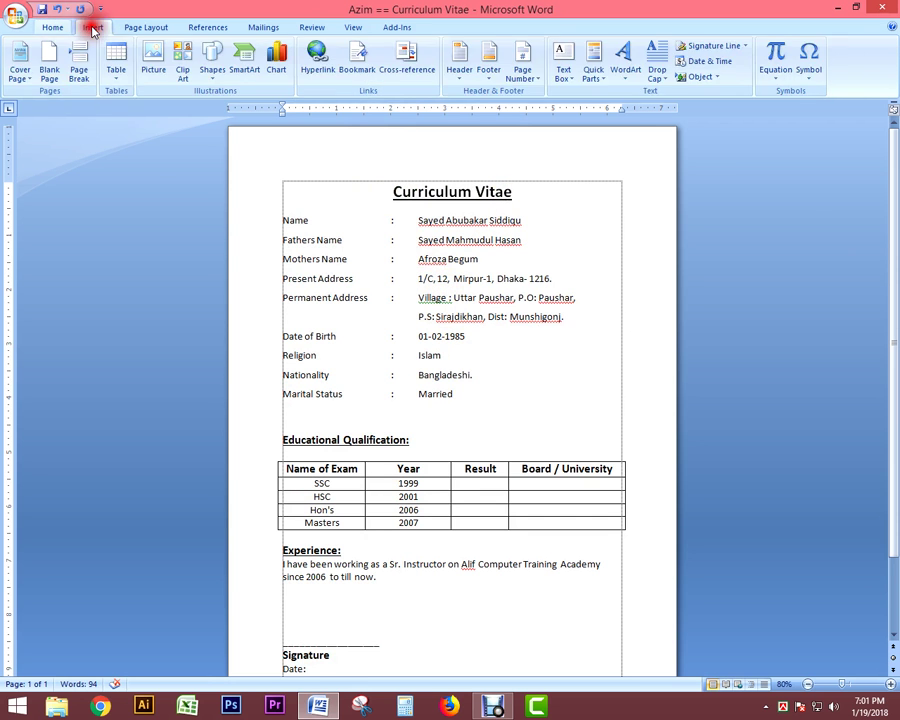
- Draw a rectangle photo box at the page's top right beside the Curriculum Vitae title
{"action": "left_click", "coordinate": [210, 50]}
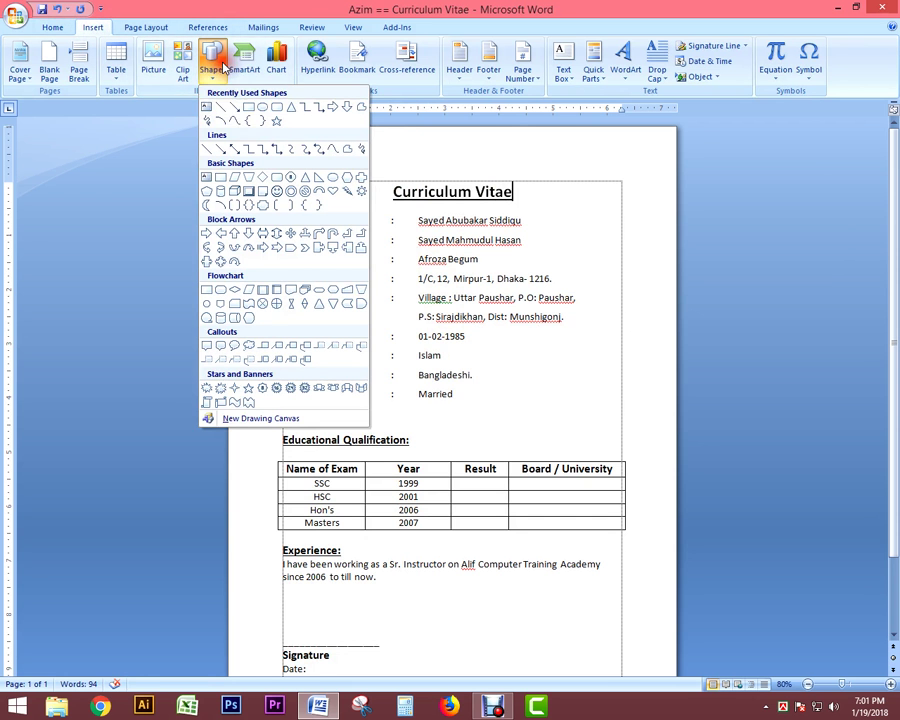
{"action": "left_click", "coordinate": [250, 110]}
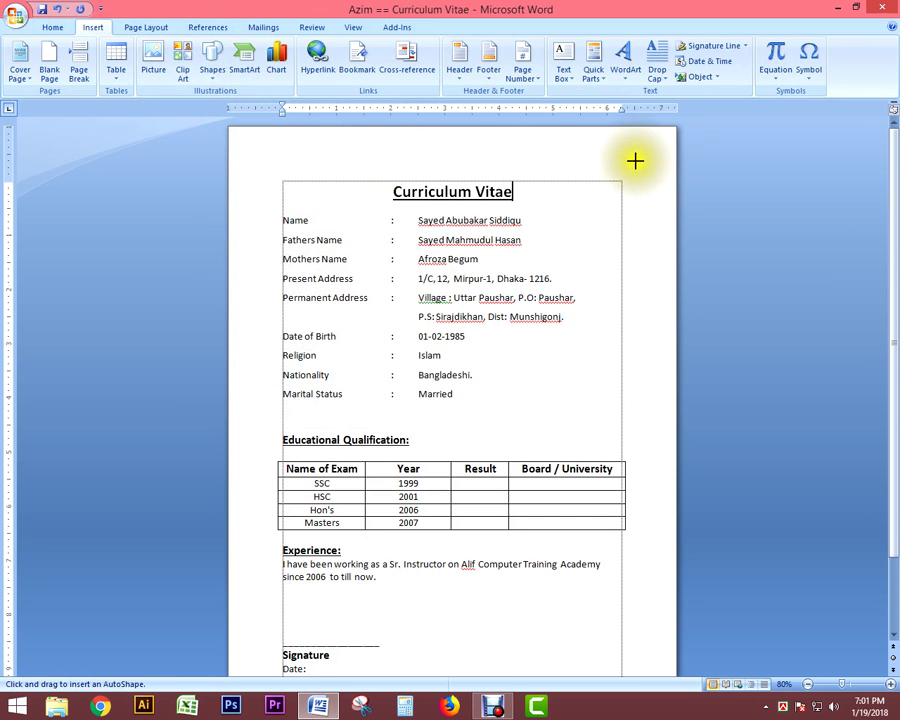
{"action": "left_click_drag", "start_coordinate": [634, 166], "coordinate": [571, 243]}
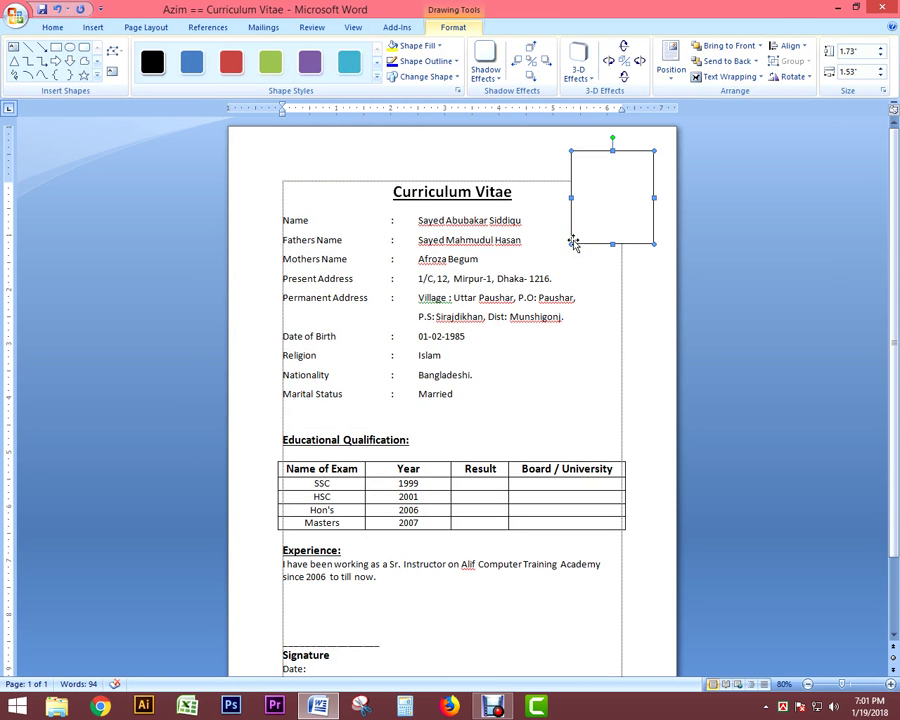
{"action": "left_click", "coordinate": [590, 371]}
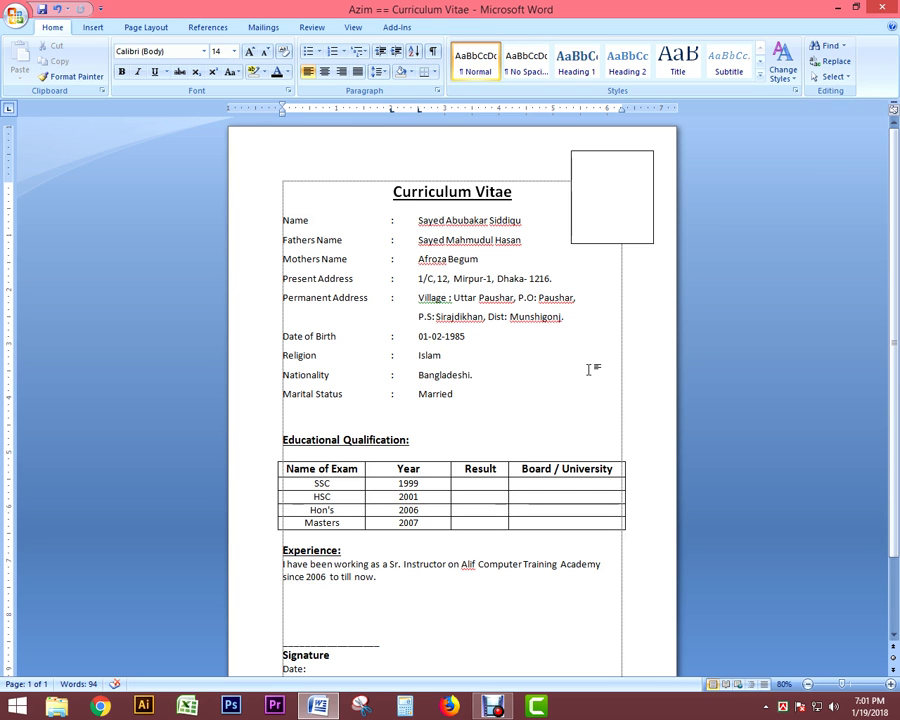
{"action": "left_click", "coordinate": [533, 524]}
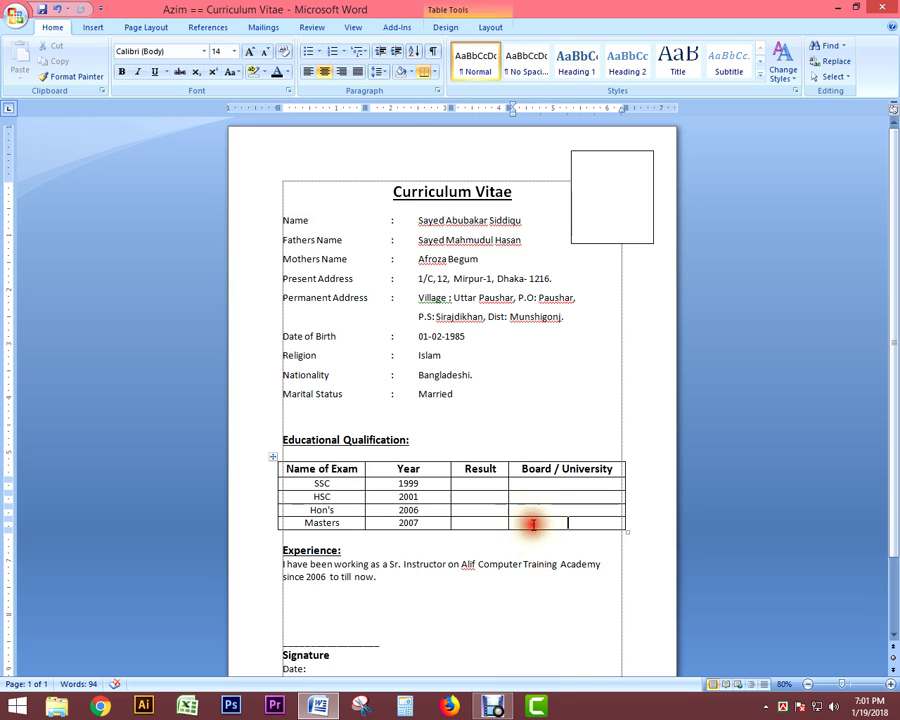
{"action": "key", "text": "Return"}
{"action": "key", "text": "Return"}
{"action": "key", "text": "Return"}
{"action": "key", "text": "Return"}
{"action": "key", "text": "Return"}
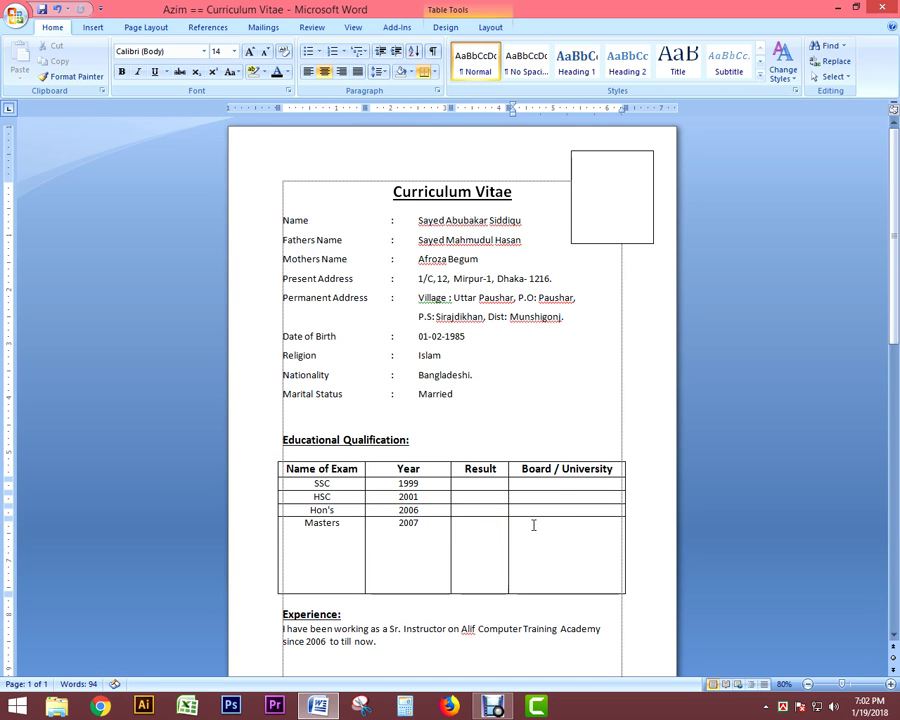
{"action": "key", "text": "BackSpace"}
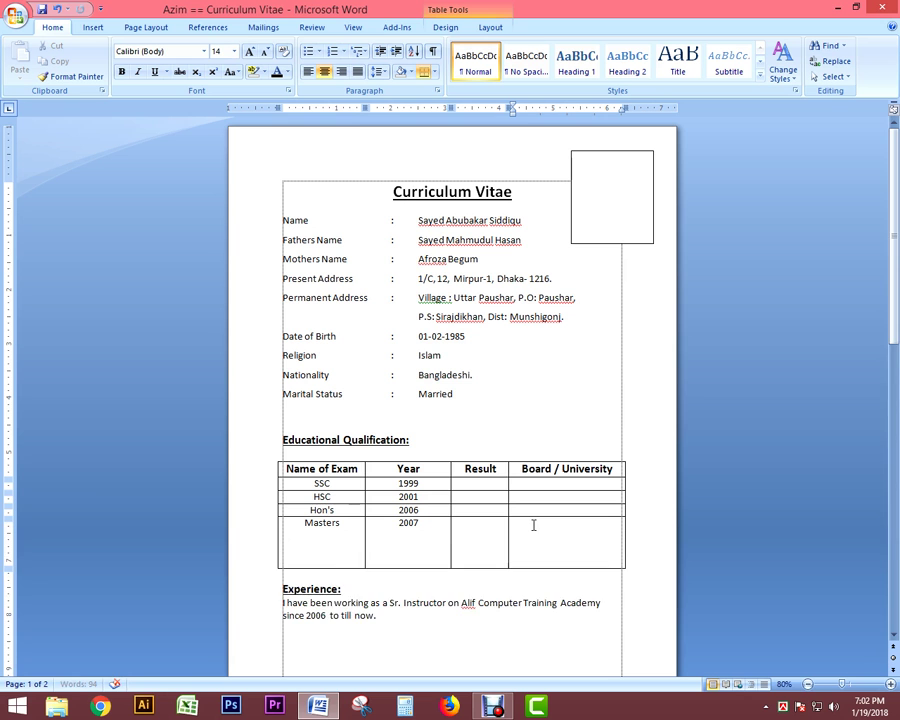
{"action": "key", "text": "BackSpace"}
{"action": "key", "text": "BackSpace"}
{"action": "key", "text": "BackSpace"}
{"action": "key", "text": "BackSpace"}
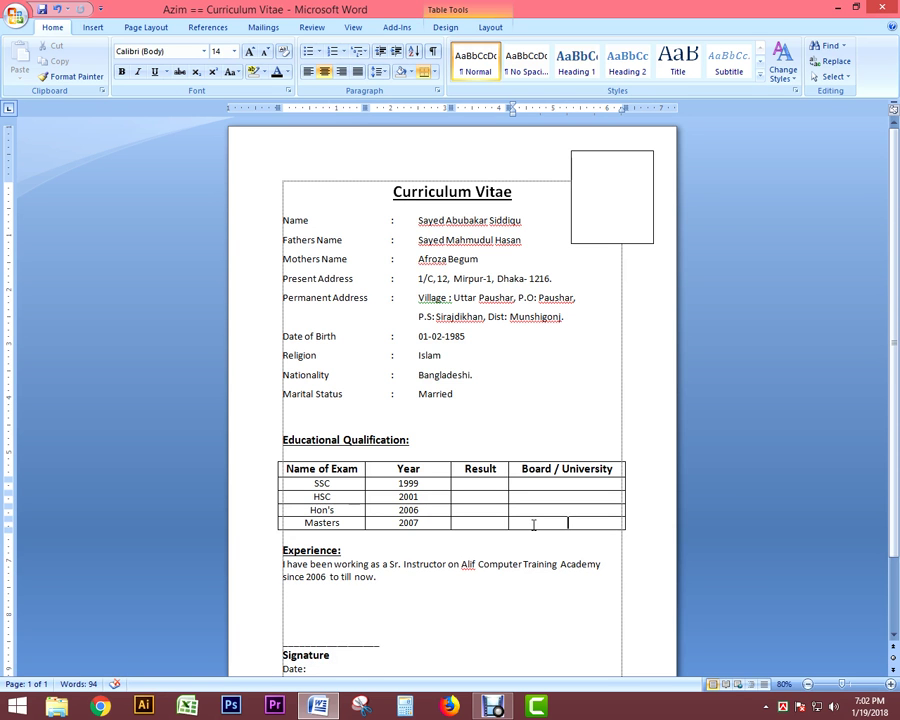